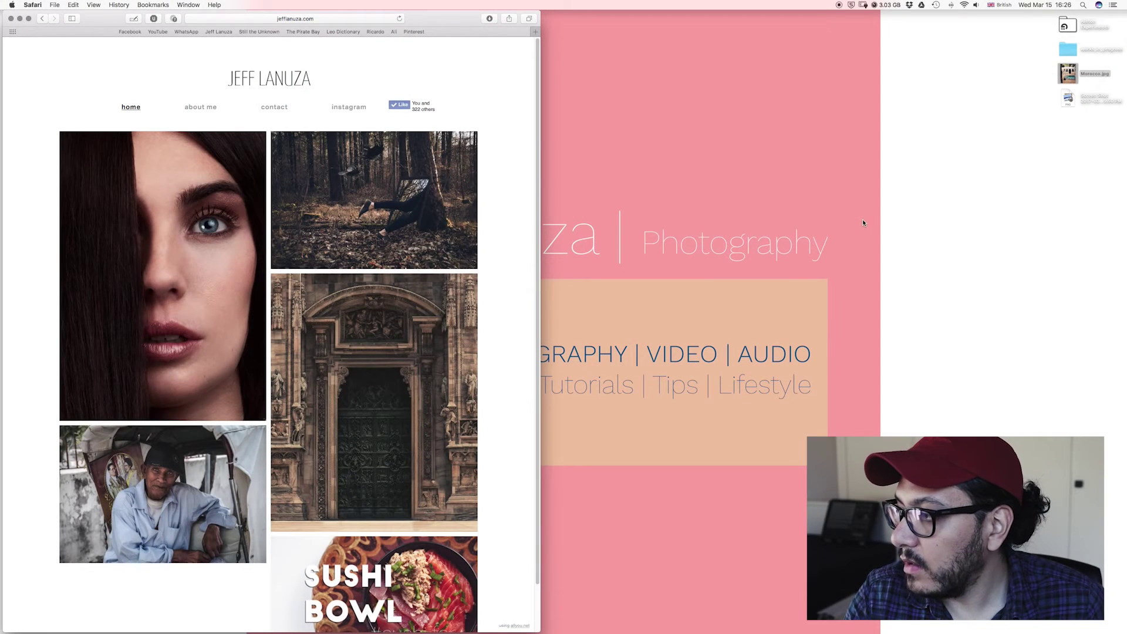
- Preview the Morocco.jpg photo from the desktop in Quick Look, then close it
{"action": "left_click", "coordinate": [1010, 102]}
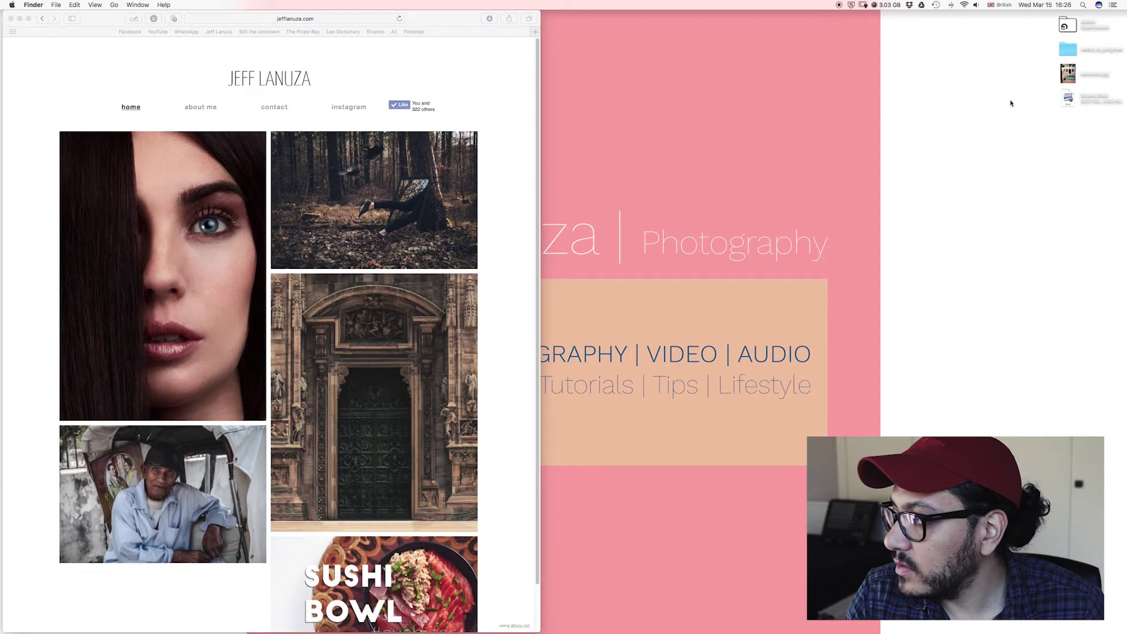
{"action": "left_click", "coordinate": [1071, 74]}
{"action": "key", "text": "space"}
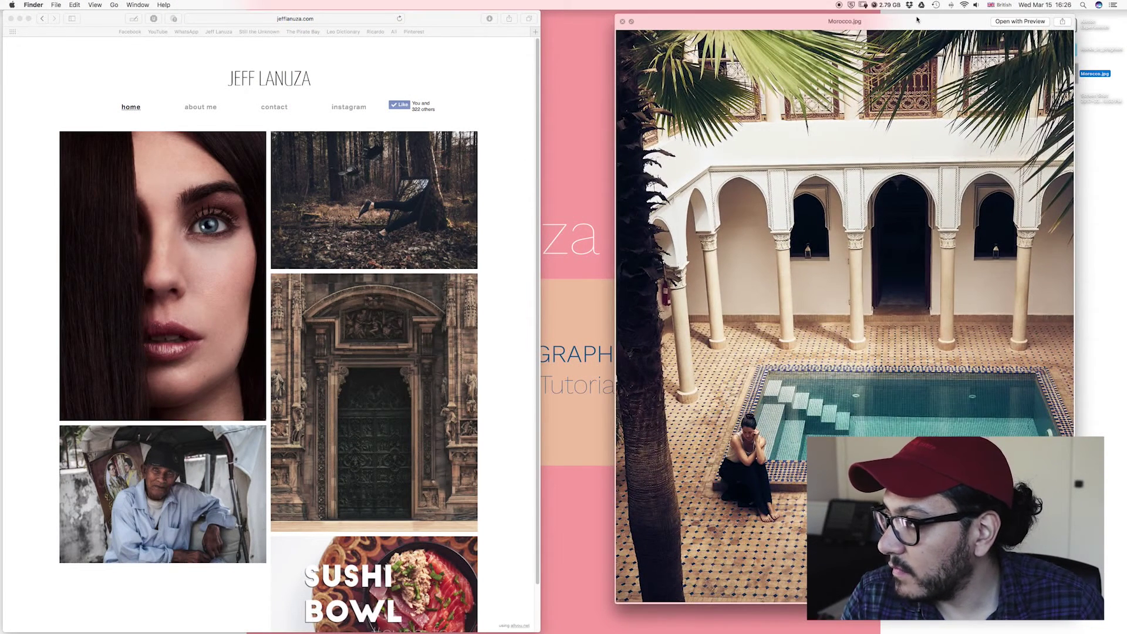
{"action": "left_click_drag", "start_coordinate": [916, 19], "coordinate": [844, 21]}
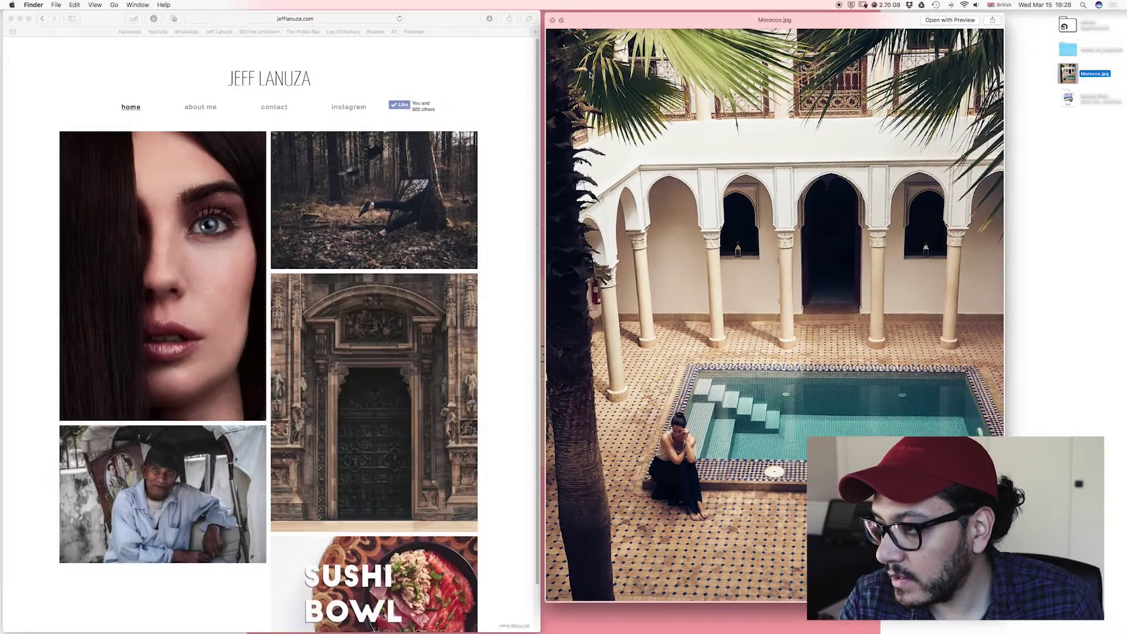
{"action": "key", "text": "space"}
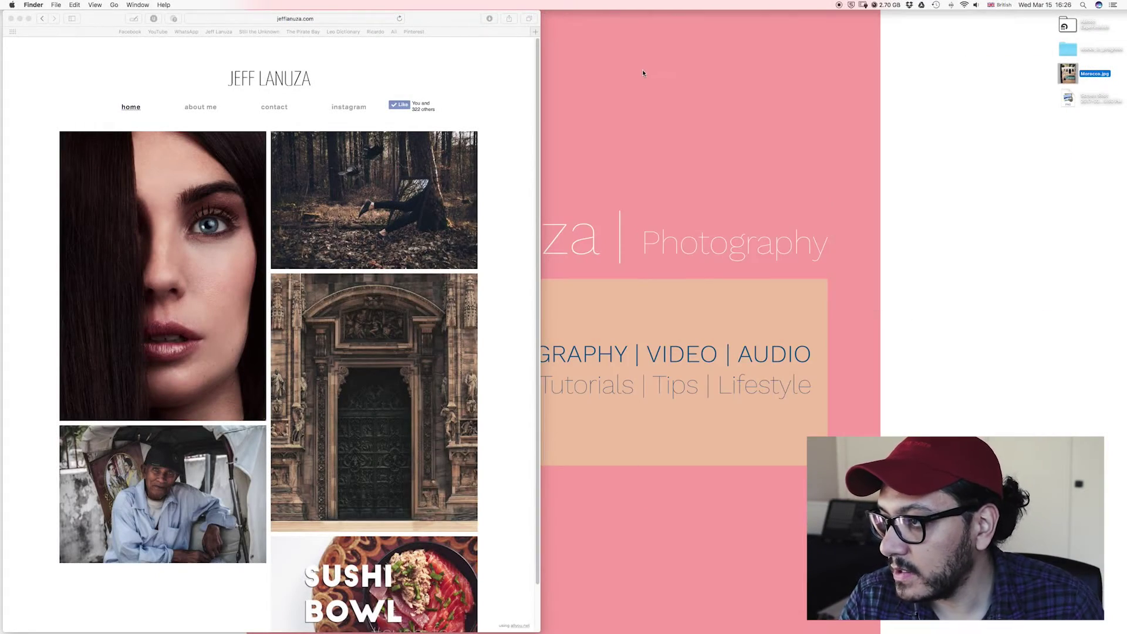
- Launch Capture One 9 and move the courtyard pool photo to the Selects folder
{"action": "mouse_move", "coordinate": [638, 622]}
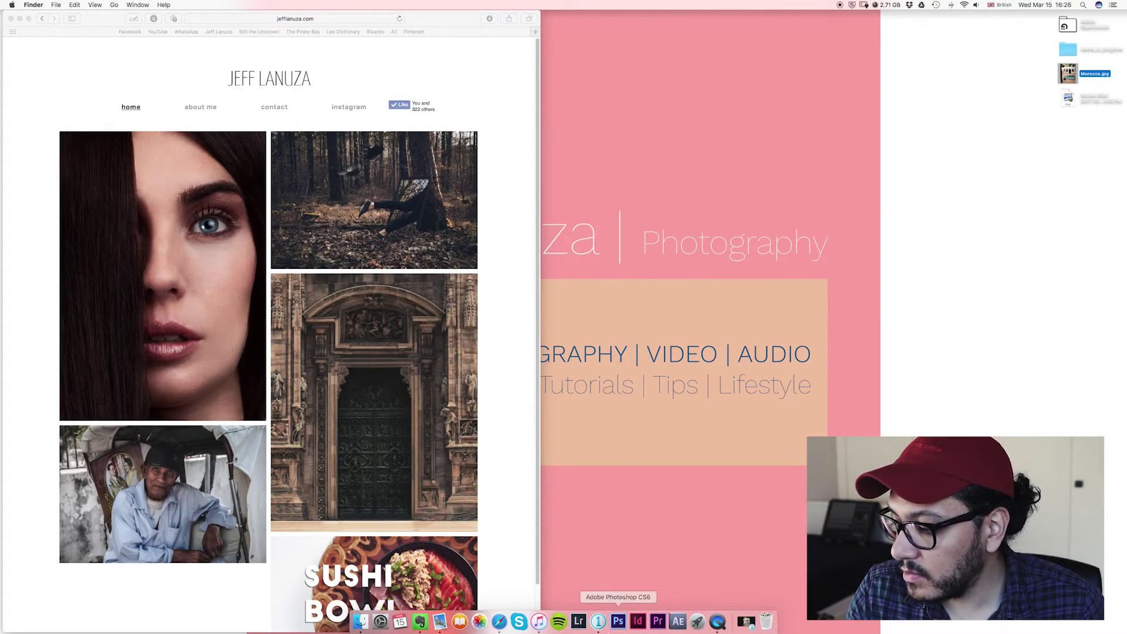
{"action": "left_click", "coordinate": [598, 622]}
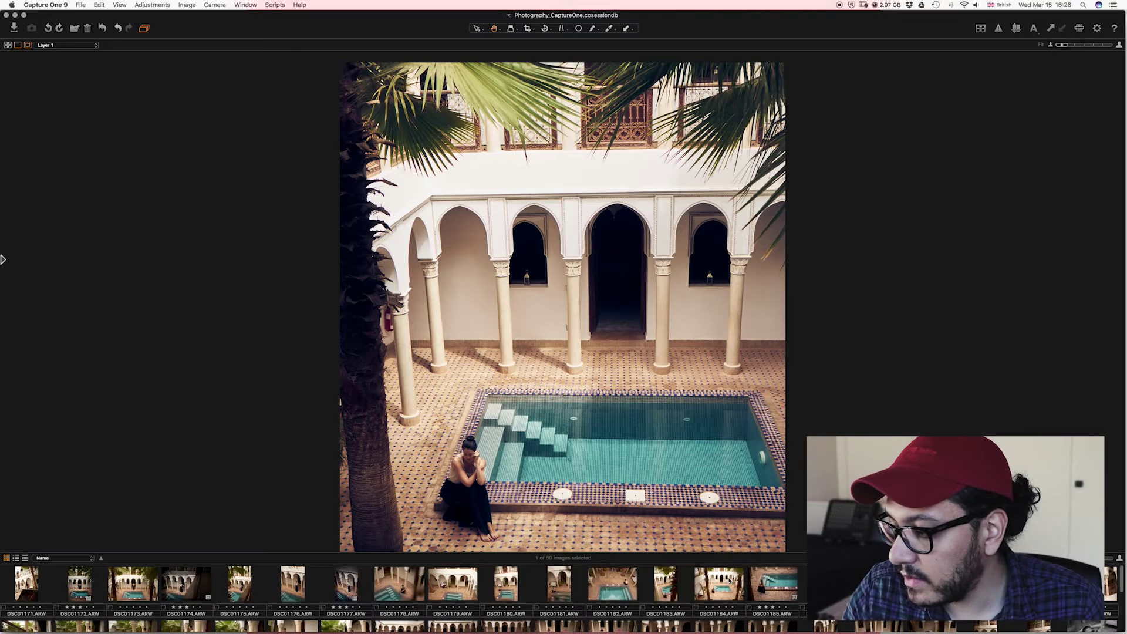
{"action": "right_click", "coordinate": [827, 584]}
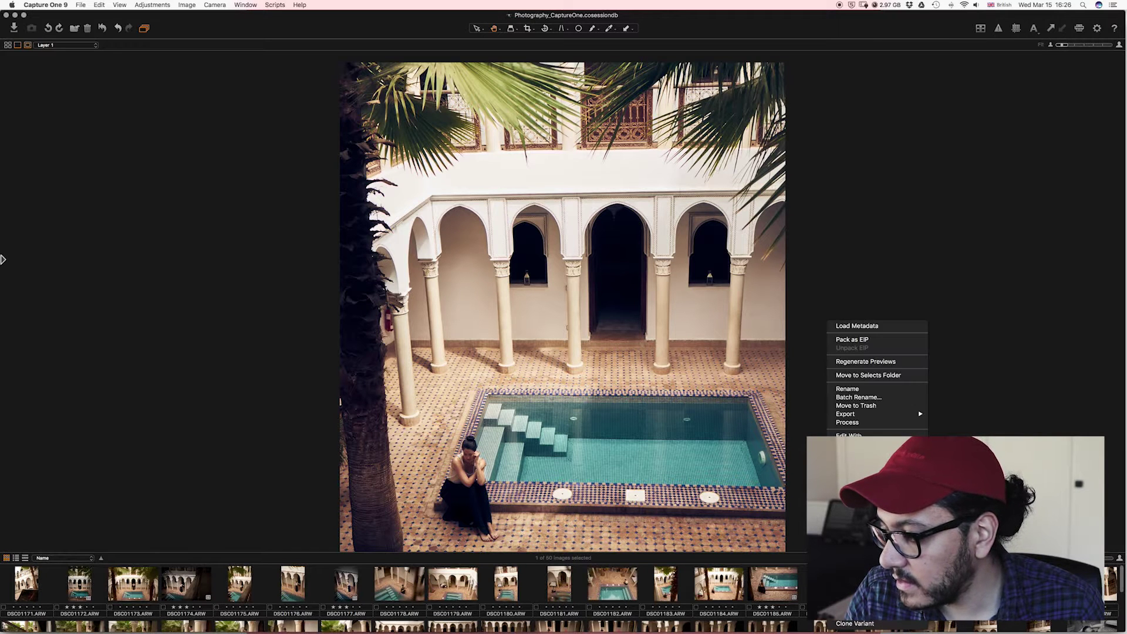
{"action": "left_click", "coordinate": [868, 375]}
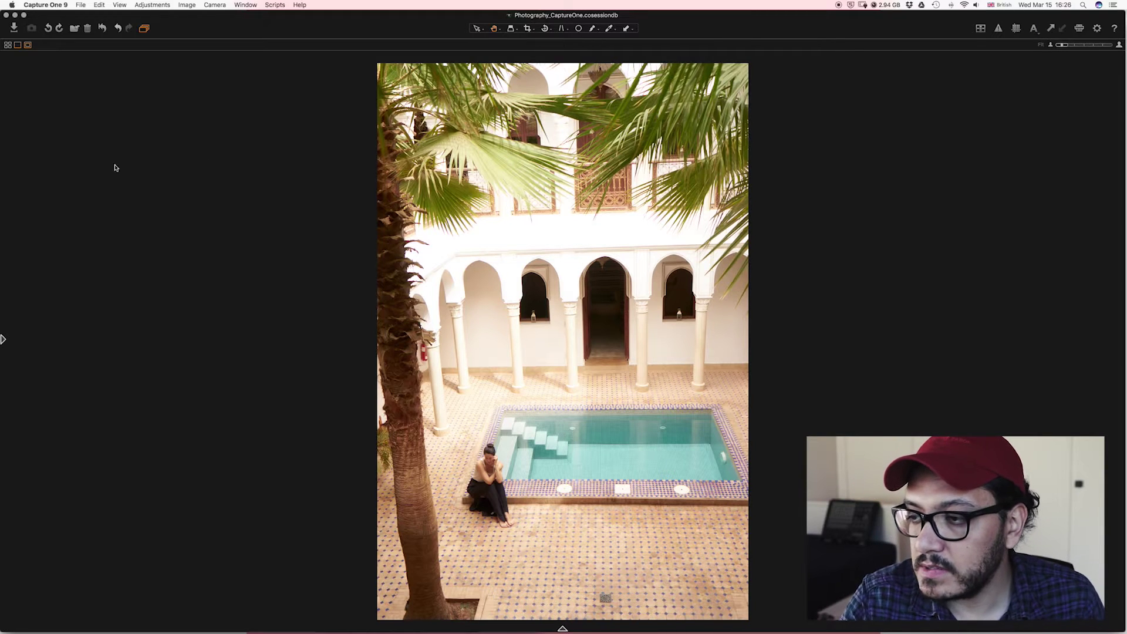
{"action": "mouse_move", "coordinate": [2, 271]}
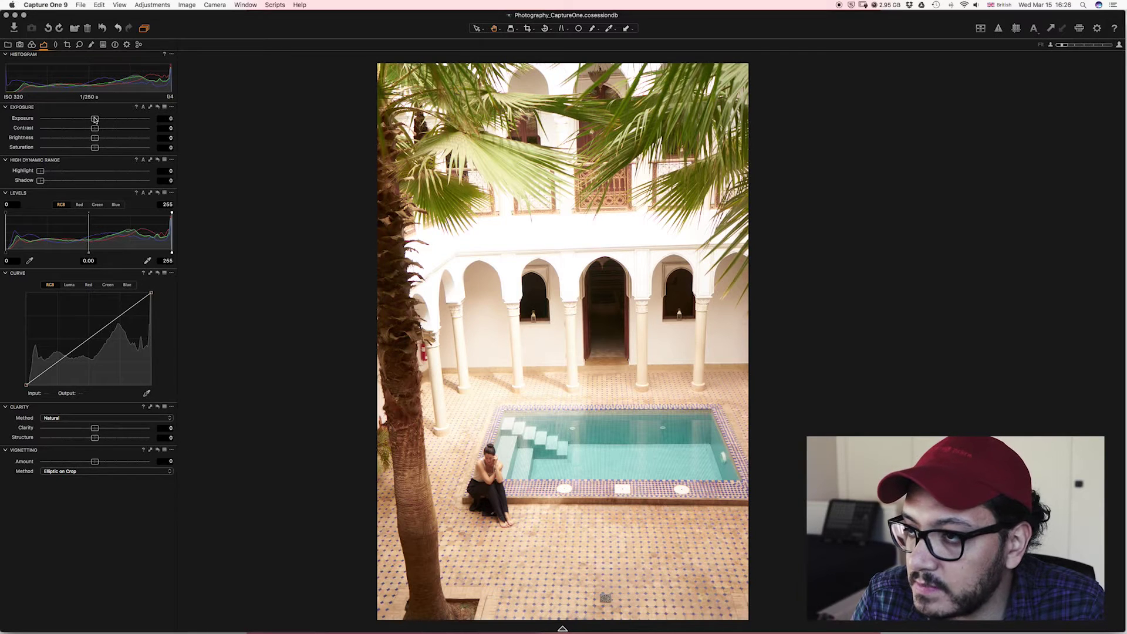
- Set Exposure to -1.09, Contrast to 9 and Saturation to -17 on the courtyard photo
{"action": "left_click_drag", "start_coordinate": [96, 120], "coordinate": [82, 122]}
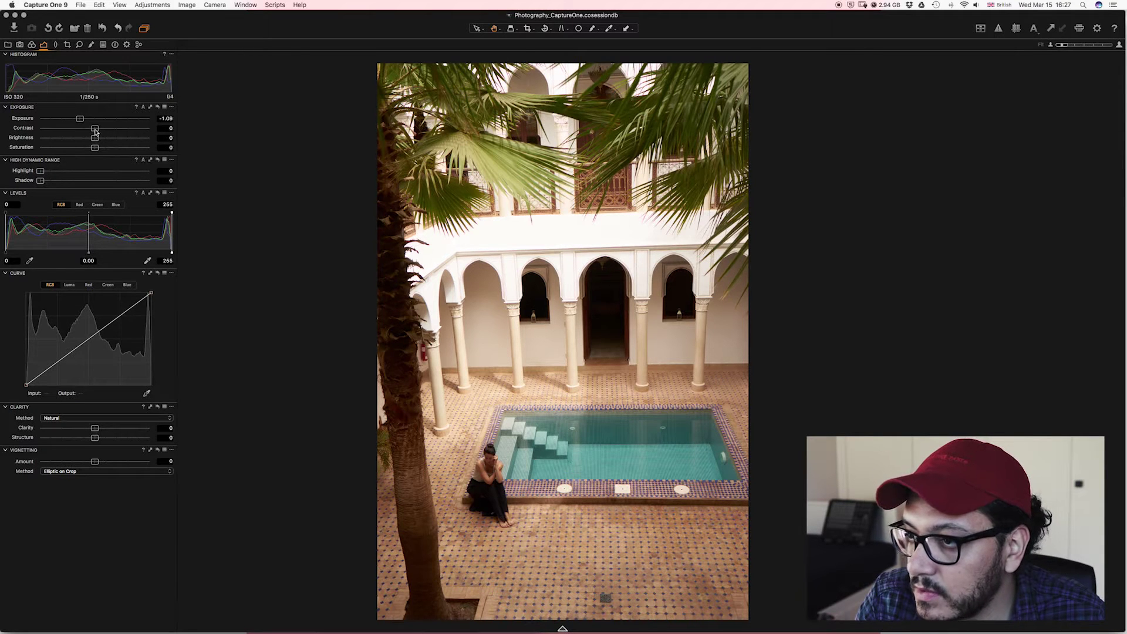
{"action": "left_click_drag", "start_coordinate": [96, 132], "coordinate": [106, 132]}
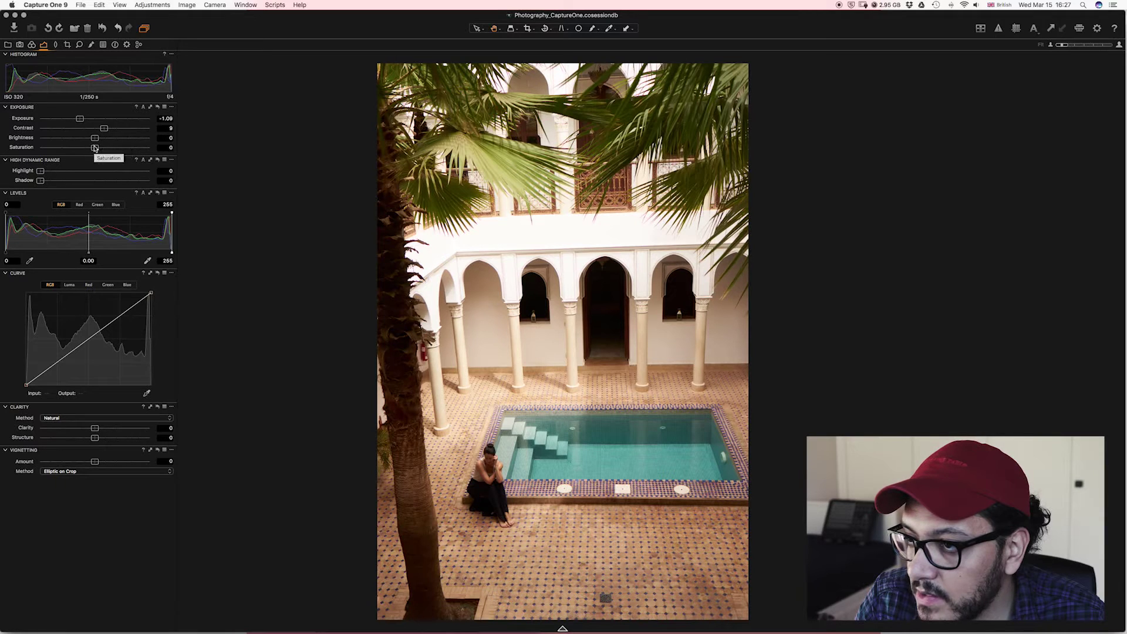
{"action": "left_click_drag", "start_coordinate": [95, 148], "coordinate": [86, 150]}
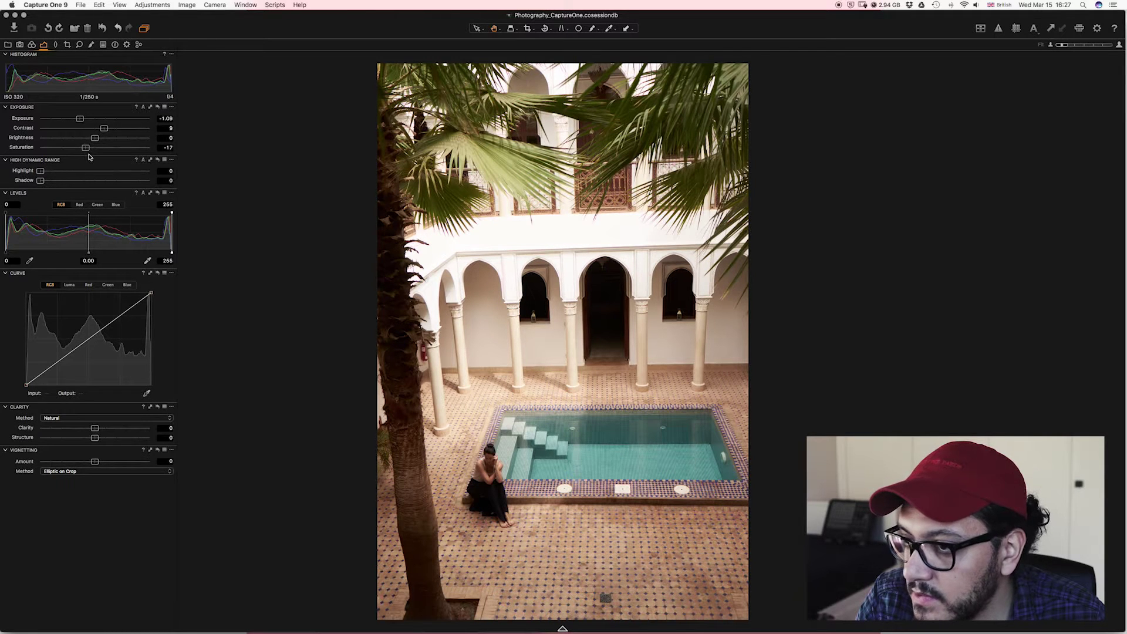
{"action": "key", "text": "super+t"}
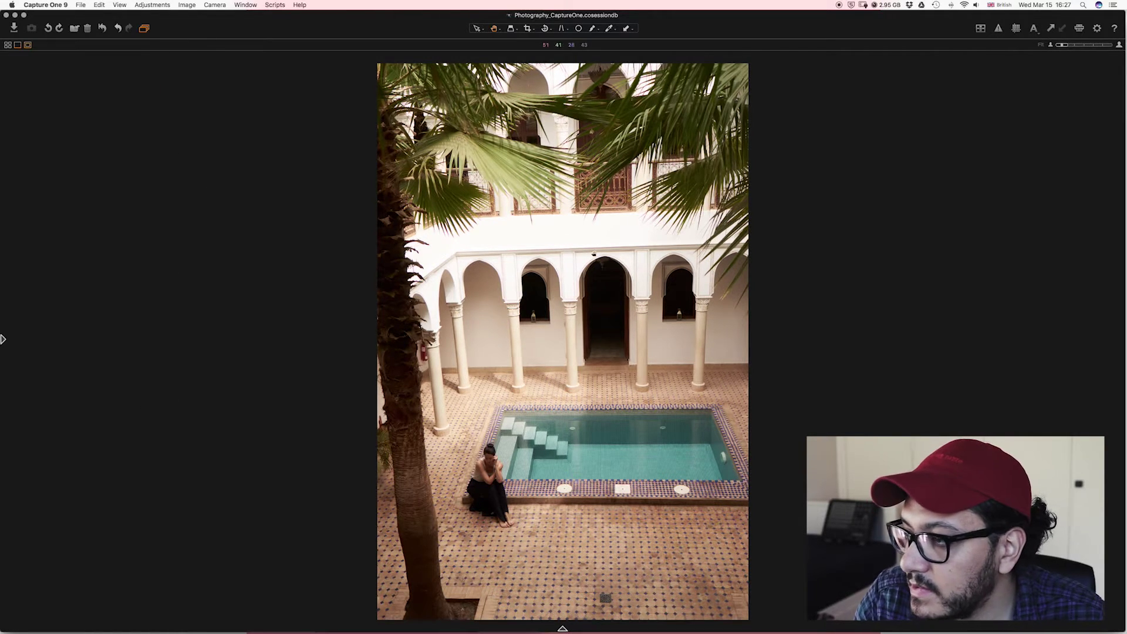
- Turn on the exposure warning and raise HDR Highlight to 84 to recover the clipped walls
{"action": "left_click", "coordinate": [998, 29]}
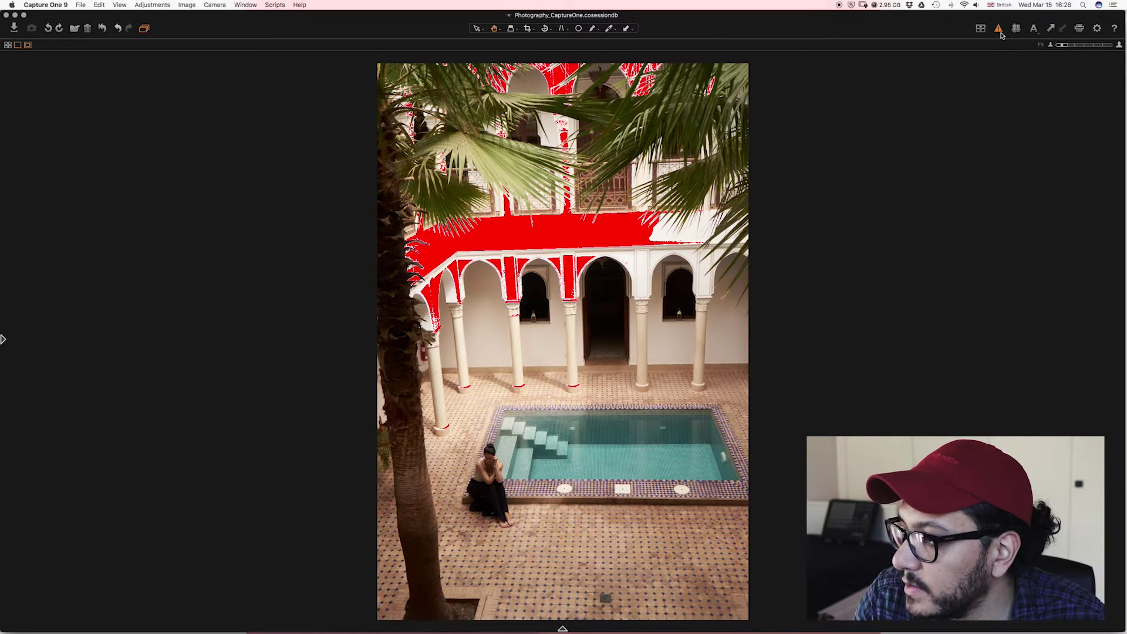
{"action": "mouse_move", "coordinate": [2, 311]}
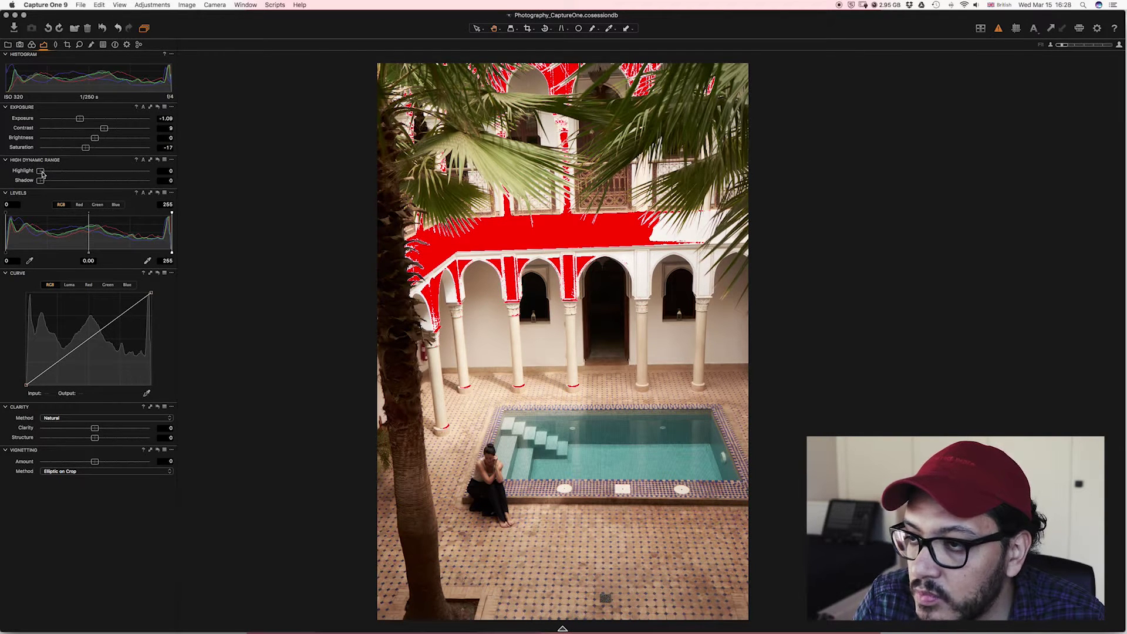
{"action": "left_click_drag", "start_coordinate": [42, 171], "coordinate": [145, 169]}
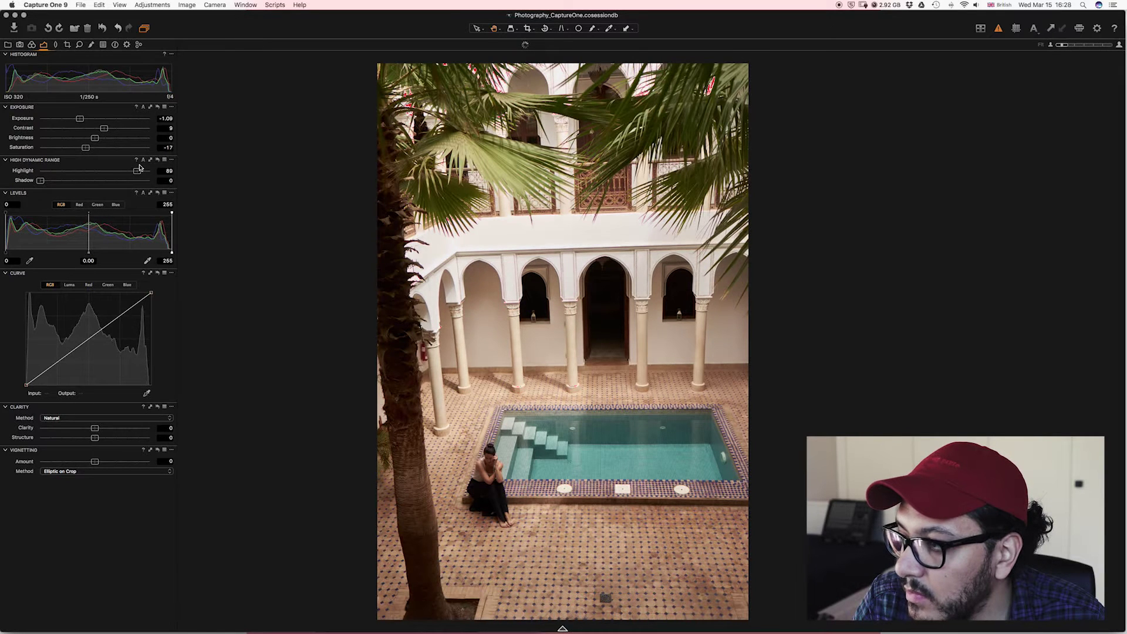
{"action": "key", "text": "super+t"}
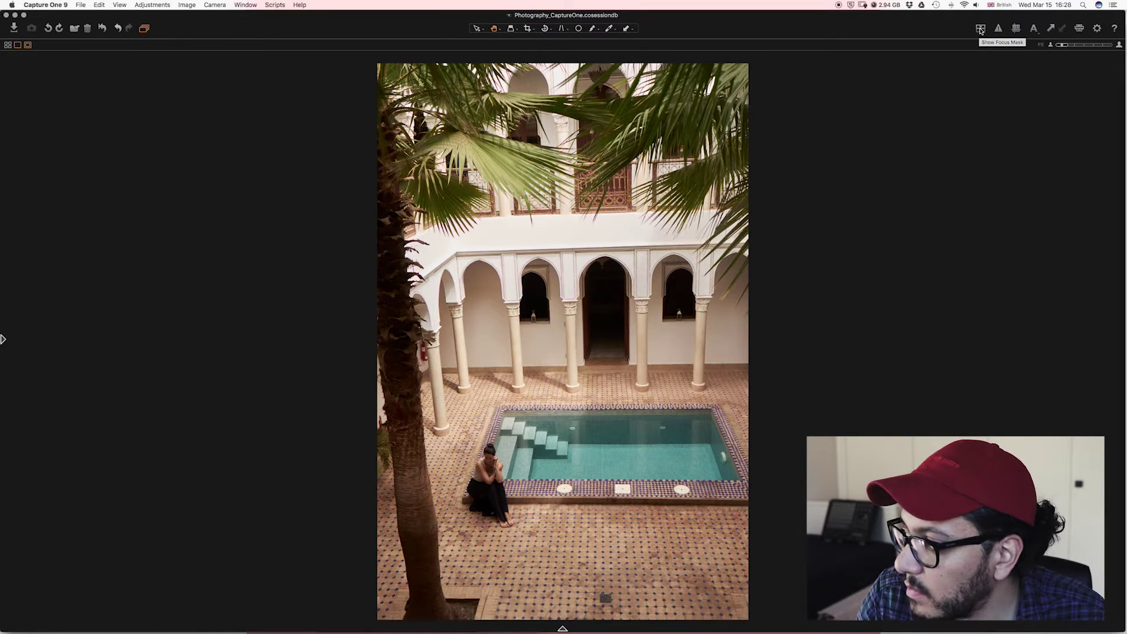
- Check sharpness with the focus mask at 100% around the seated woman, then turn it off
{"action": "left_click", "coordinate": [980, 29]}
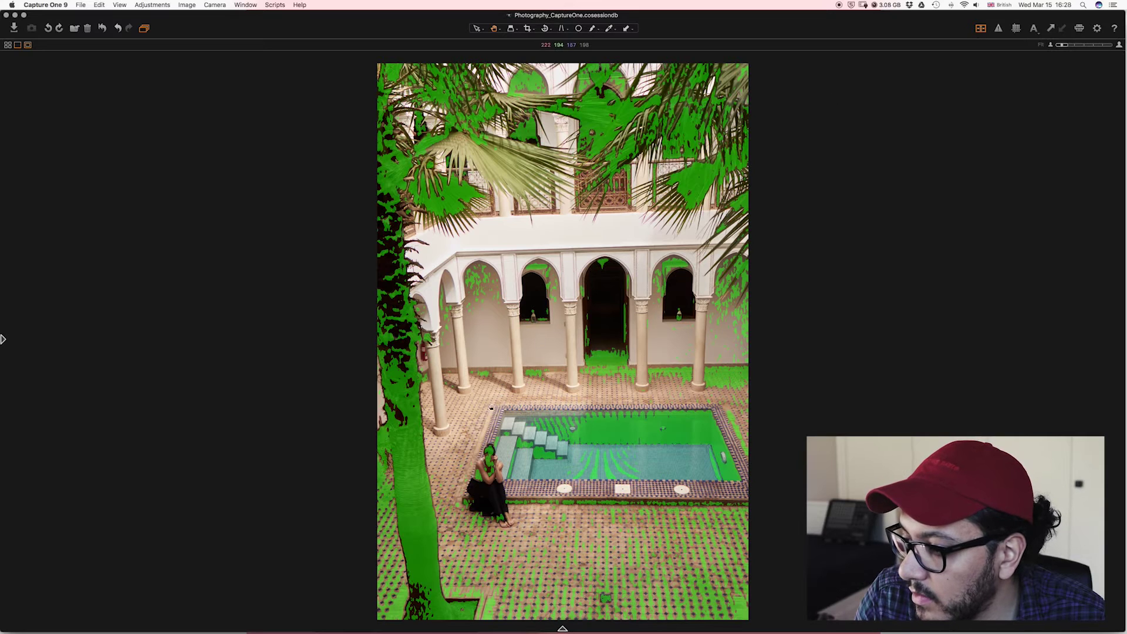
{"action": "left_click", "coordinate": [485, 454]}
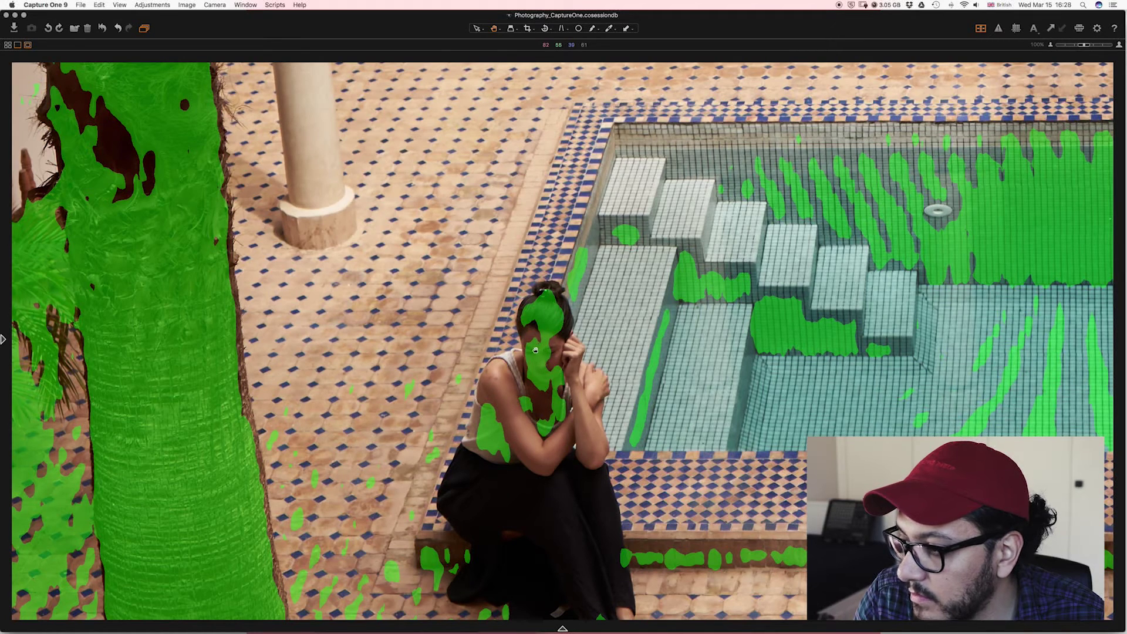
{"action": "left_click", "coordinate": [535, 350]}
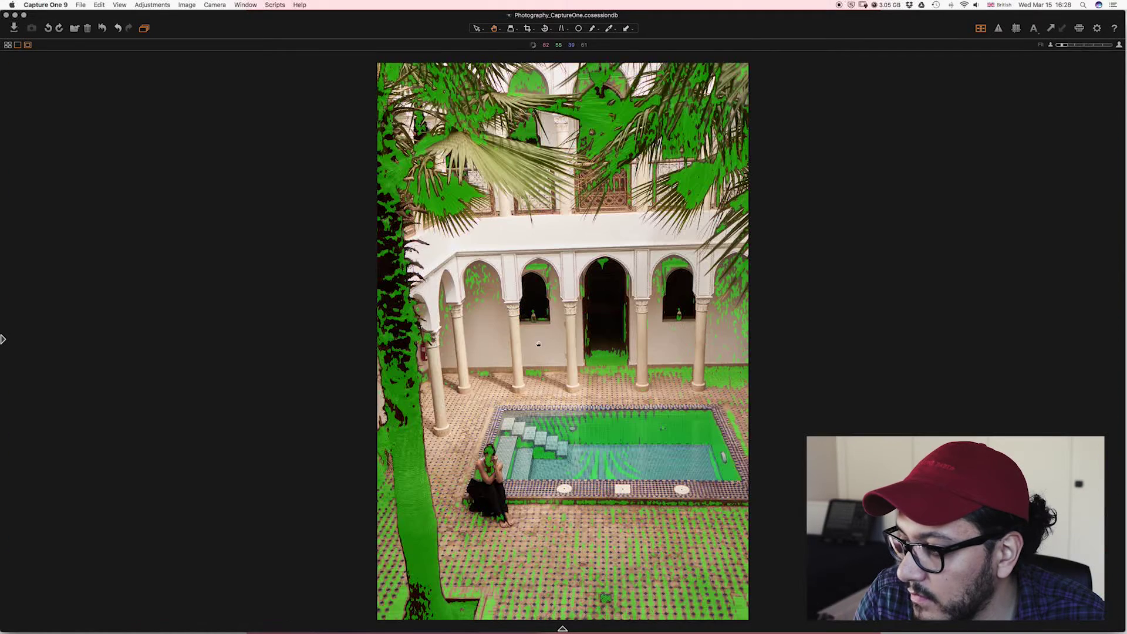
{"action": "left_click", "coordinate": [980, 30]}
{"action": "key", "text": "super+t"}
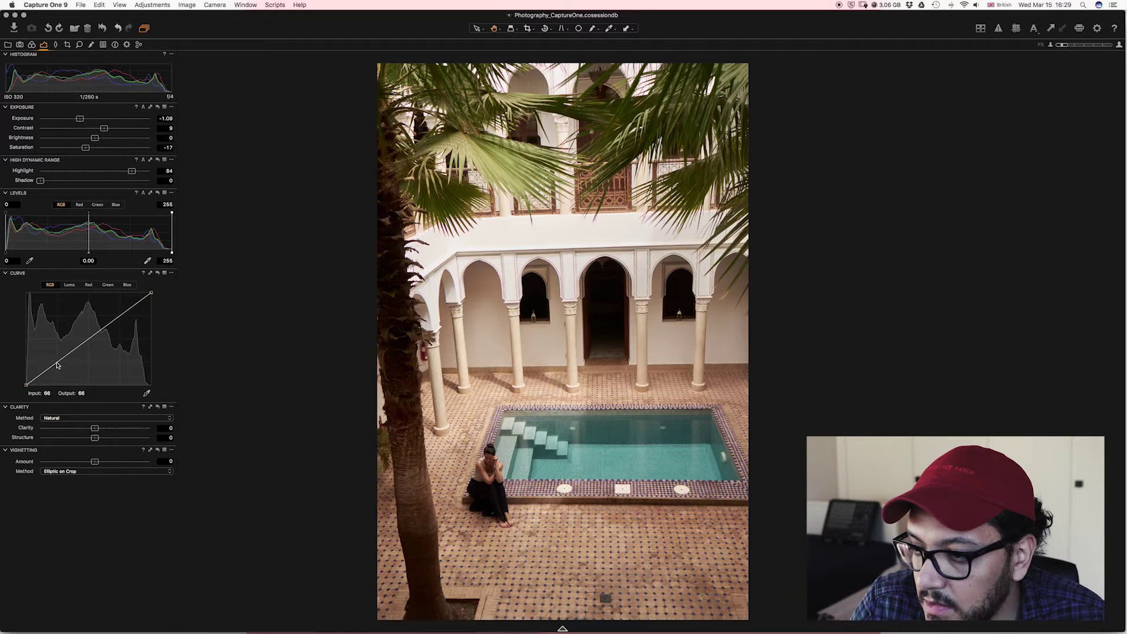
- Shape the RGB curve into a gentle two-point S-curve
{"action": "left_click_drag", "start_coordinate": [57, 365], "coordinate": [56, 367]}
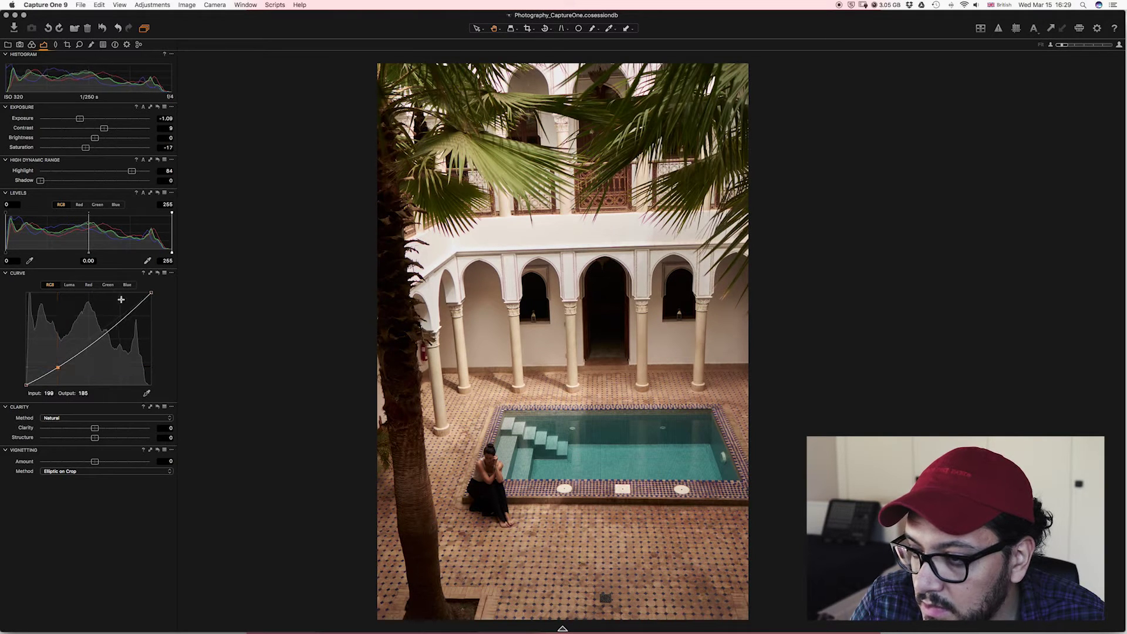
{"action": "left_click_drag", "start_coordinate": [118, 322], "coordinate": [118, 313]}
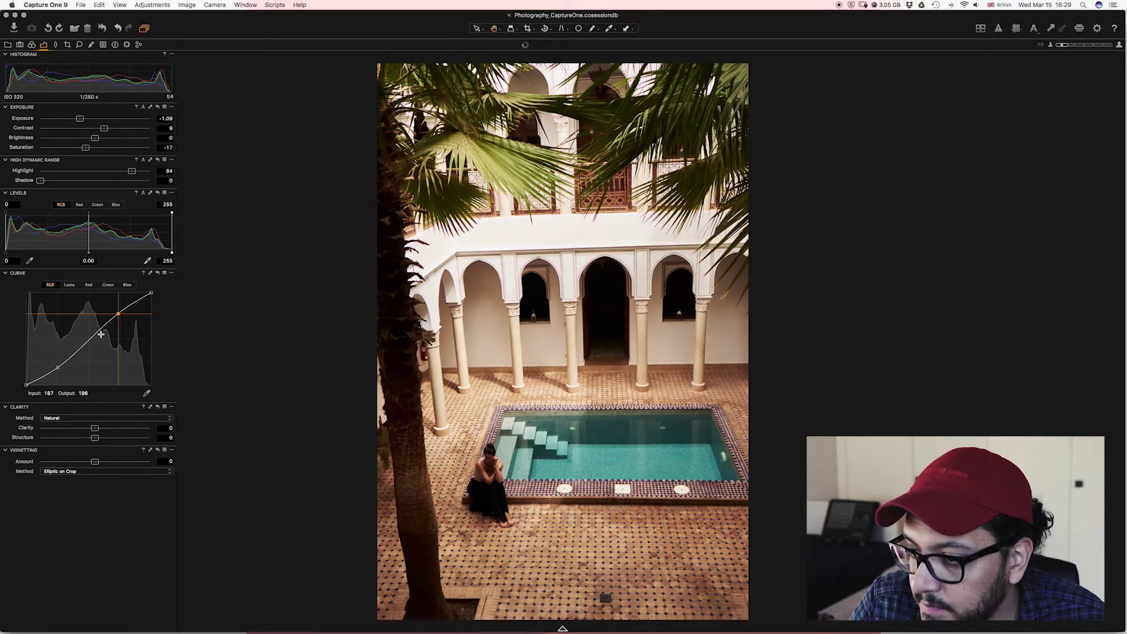
{"action": "left_click_drag", "start_coordinate": [58, 367], "coordinate": [58, 365]}
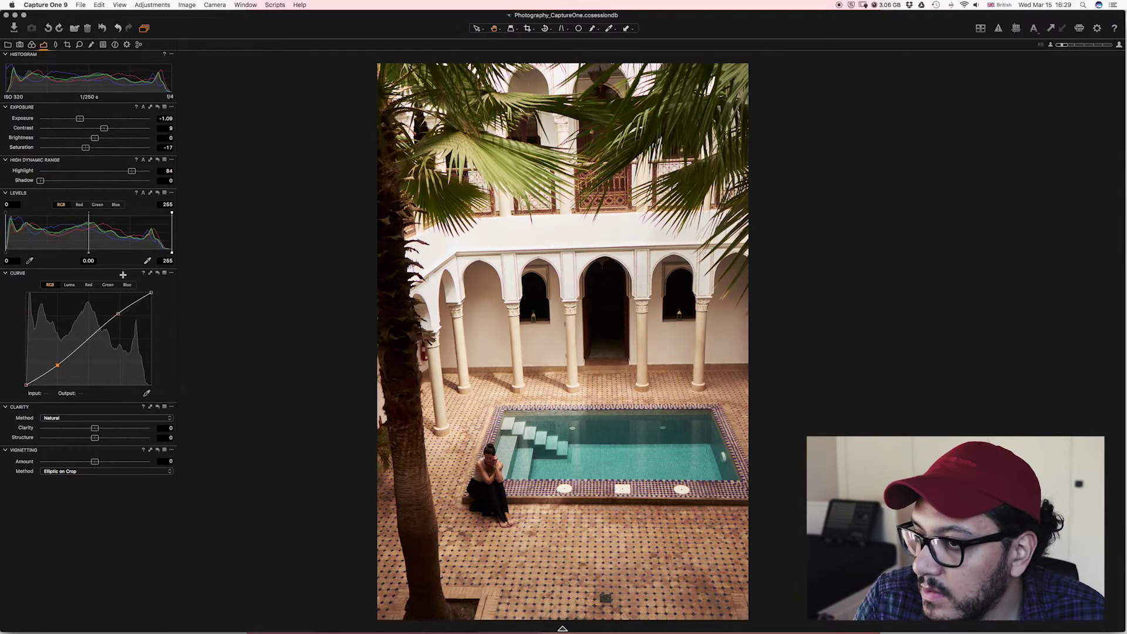
- Recheck clipped highlights and set HDR Highlight recovery to 93
{"action": "key", "text": "super+t"}
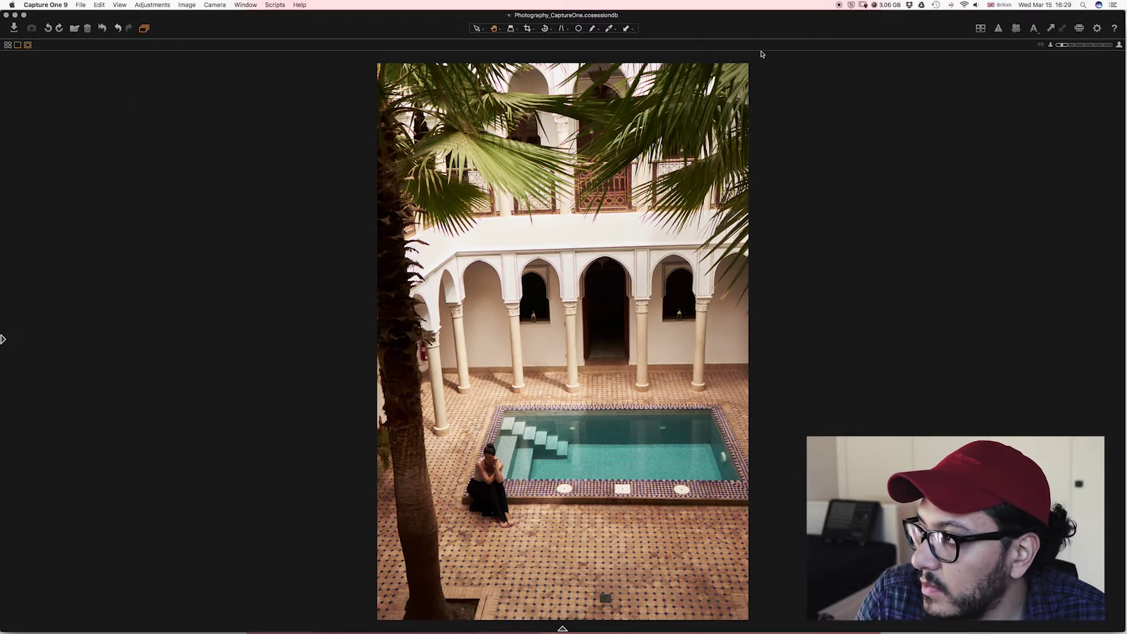
{"action": "left_click", "coordinate": [999, 30]}
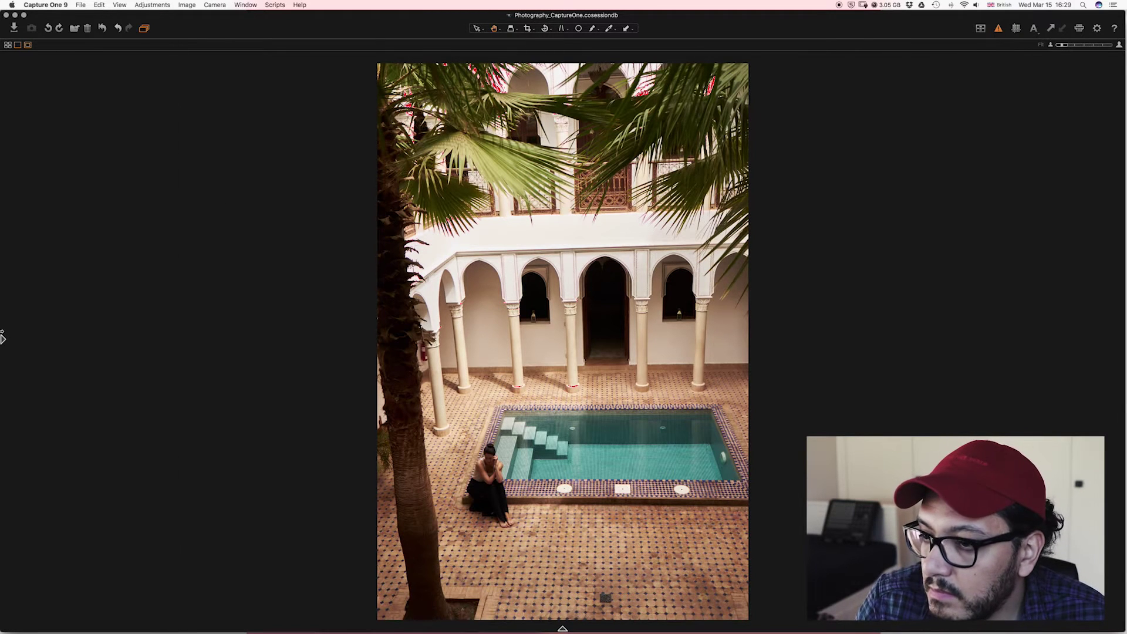
{"action": "key", "text": "super+t"}
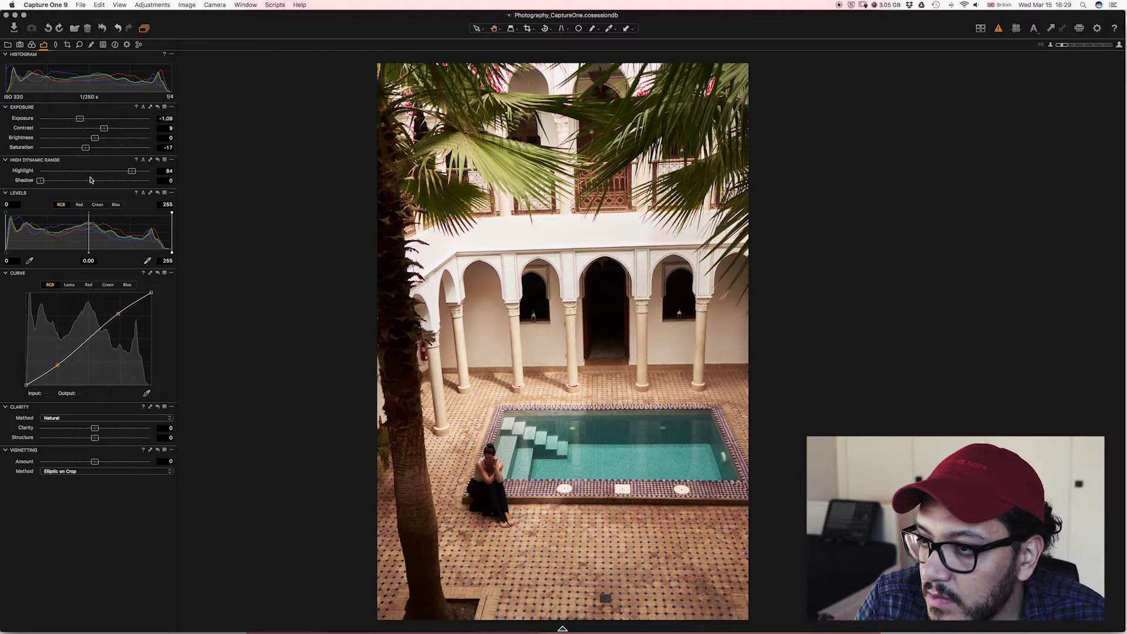
{"action": "left_click_drag", "start_coordinate": [132, 170], "coordinate": [146, 172]}
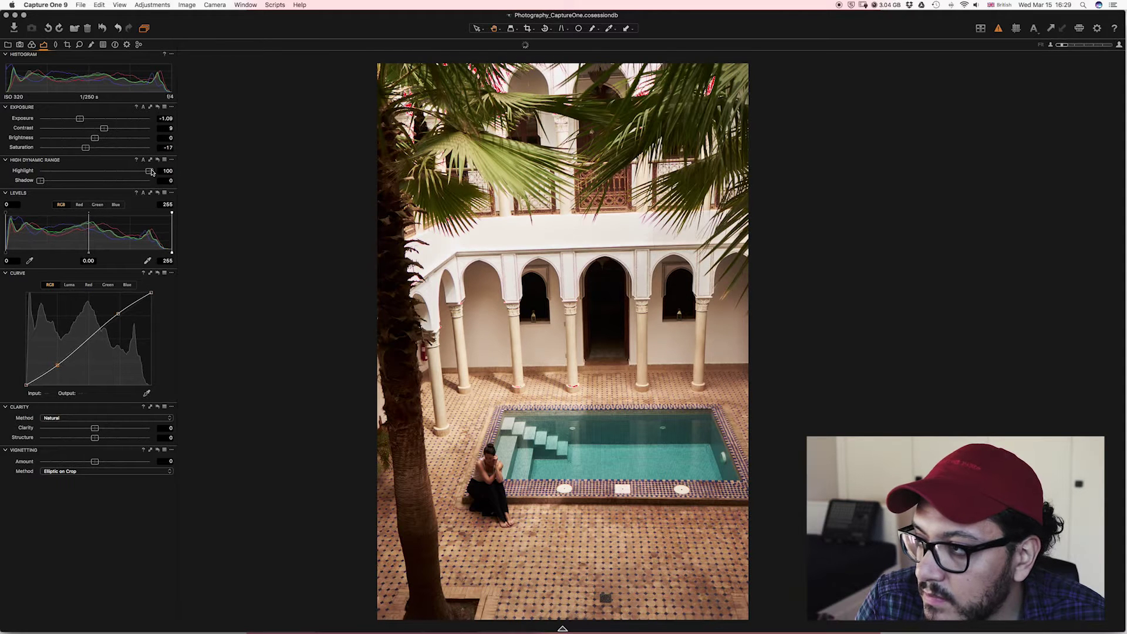
{"action": "left_click_drag", "start_coordinate": [152, 172], "coordinate": [144, 172]}
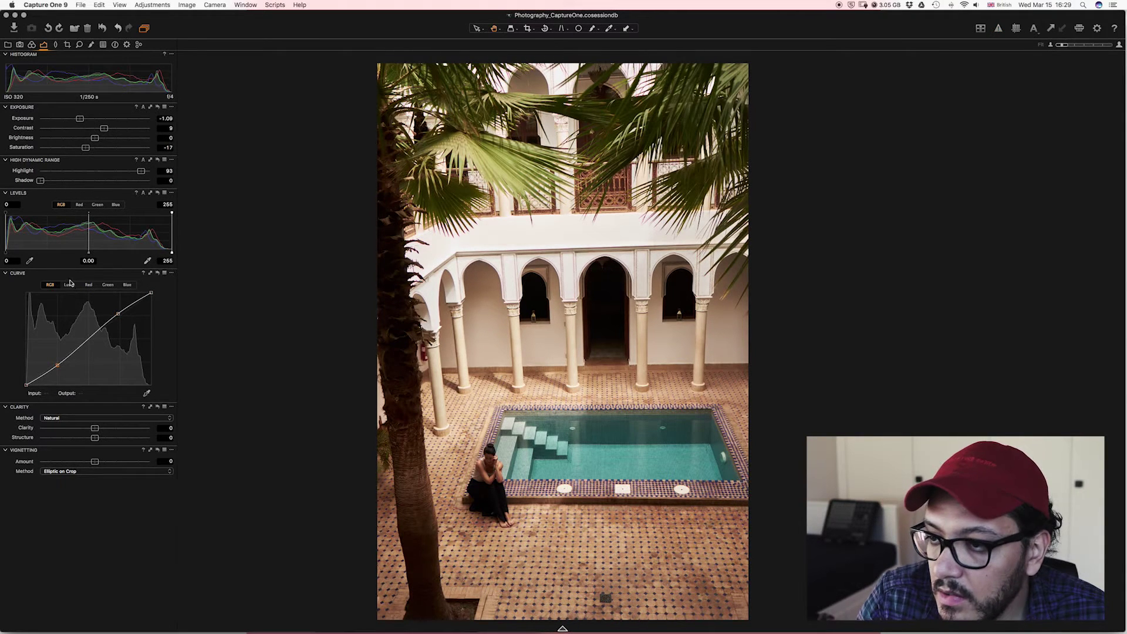
- Set Clarity to 9 and Structure to 29
{"action": "left_click", "coordinate": [96, 429]}
{"action": "mouse_move", "coordinate": [95, 429]}
{"action": "left_mouse_down"}
{"action": "mouse_move", "coordinate": [156, 428]}
{"action": "mouse_move", "coordinate": [92, 437]}
{"action": "left_mouse_up"}
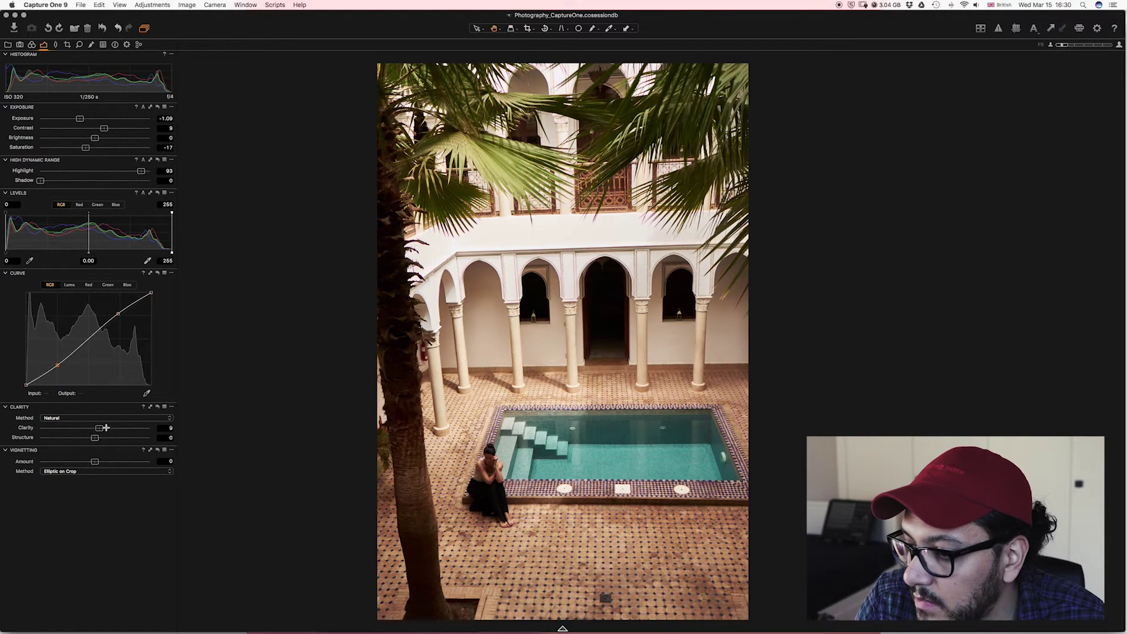
{"action": "left_click_drag", "start_coordinate": [95, 439], "coordinate": [111, 437]}
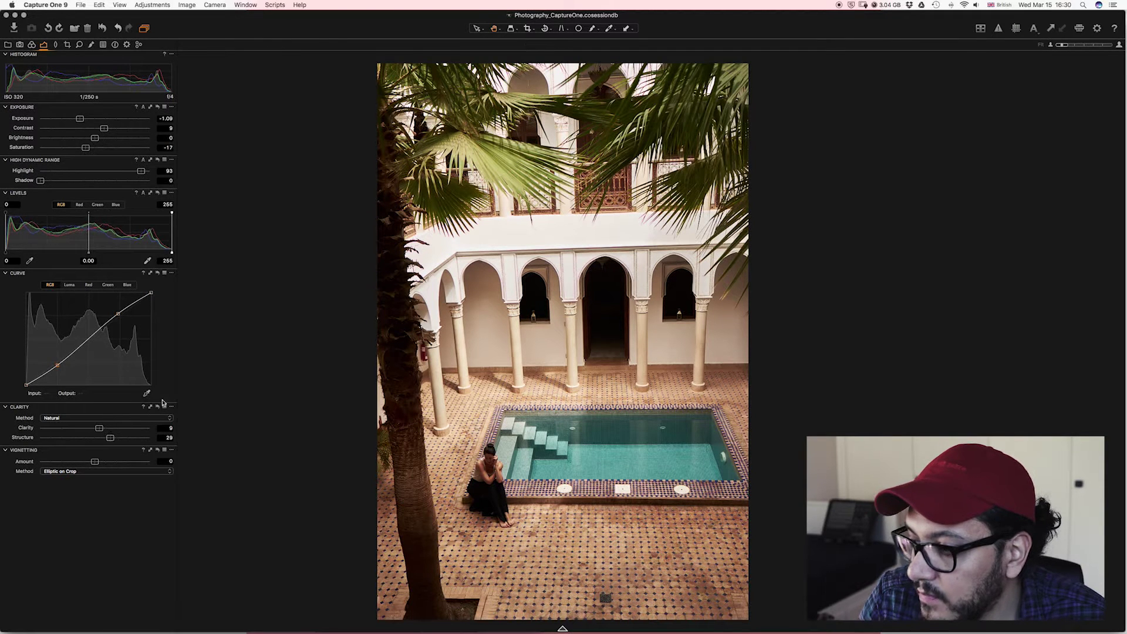
- Inspect the pool and floor at 100% with tools hidden, then return to the full-photo view
{"action": "key", "text": "super+t"}
{"action": "double_click", "coordinate": [579, 374]}
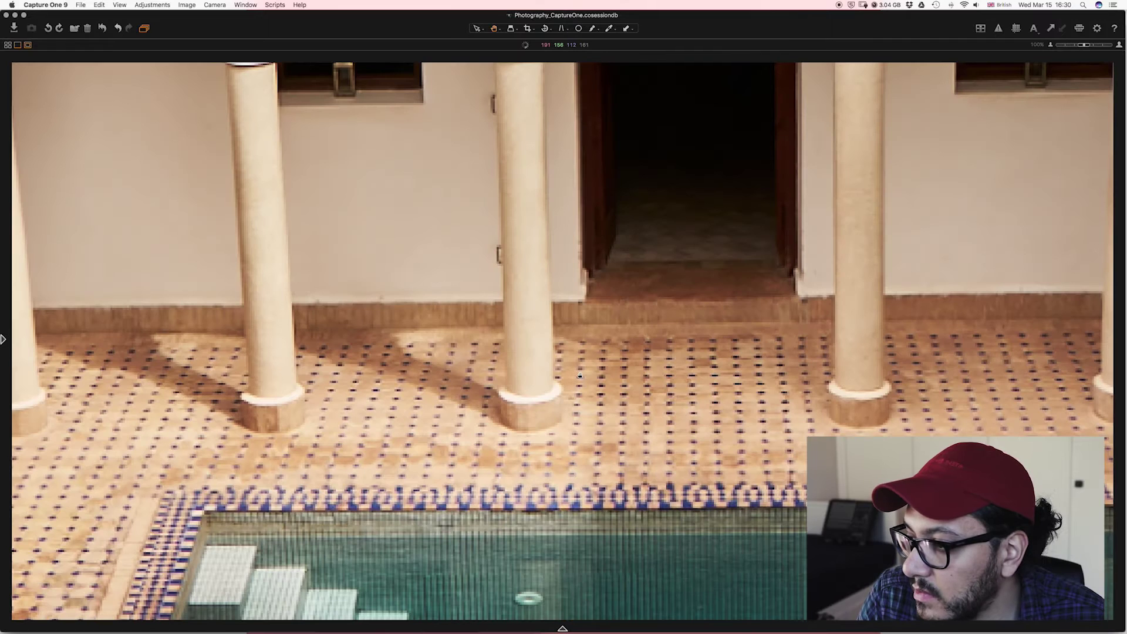
{"action": "scroll", "coordinate": [556, 409], "scroll_direction": "down", "scroll_amount": 10}
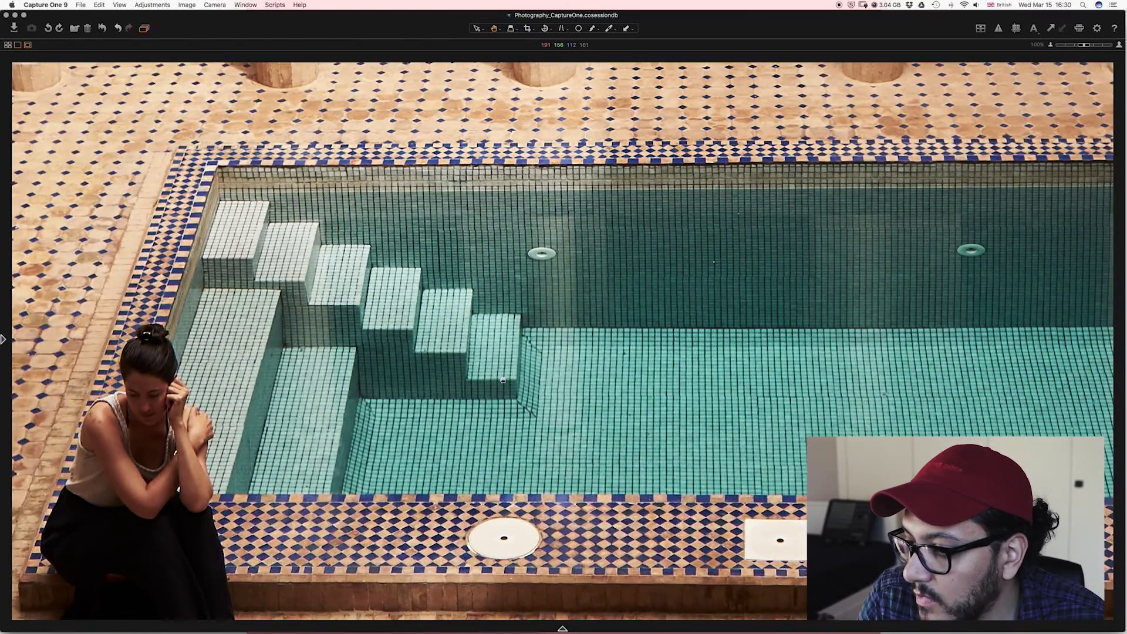
{"action": "double_click", "coordinate": [507, 378]}
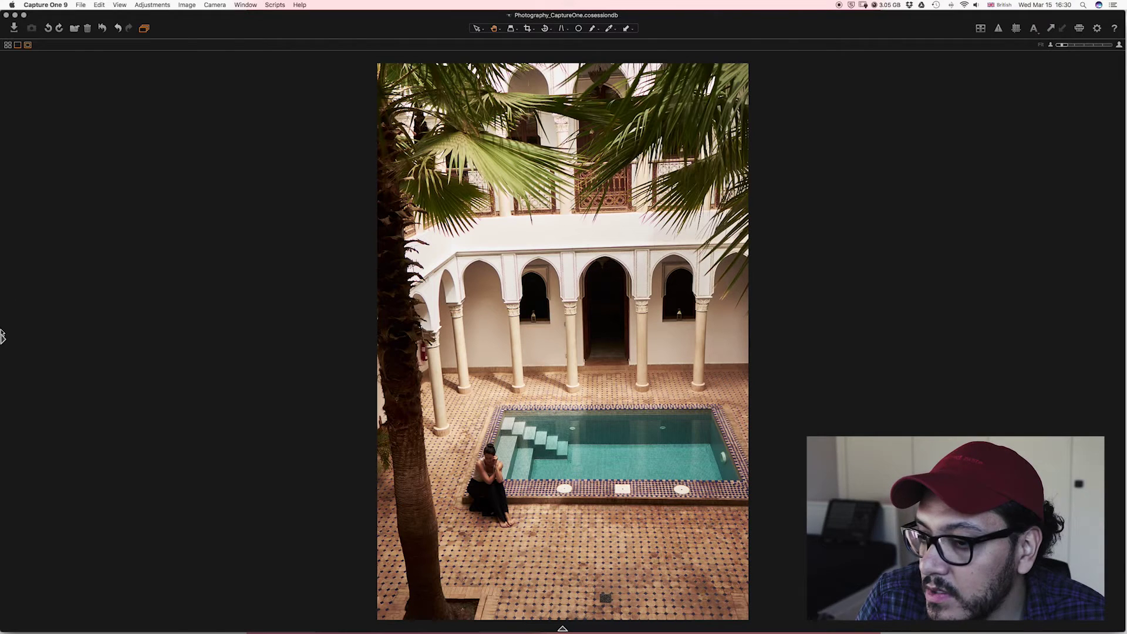
{"action": "mouse_move", "coordinate": [2, 347]}
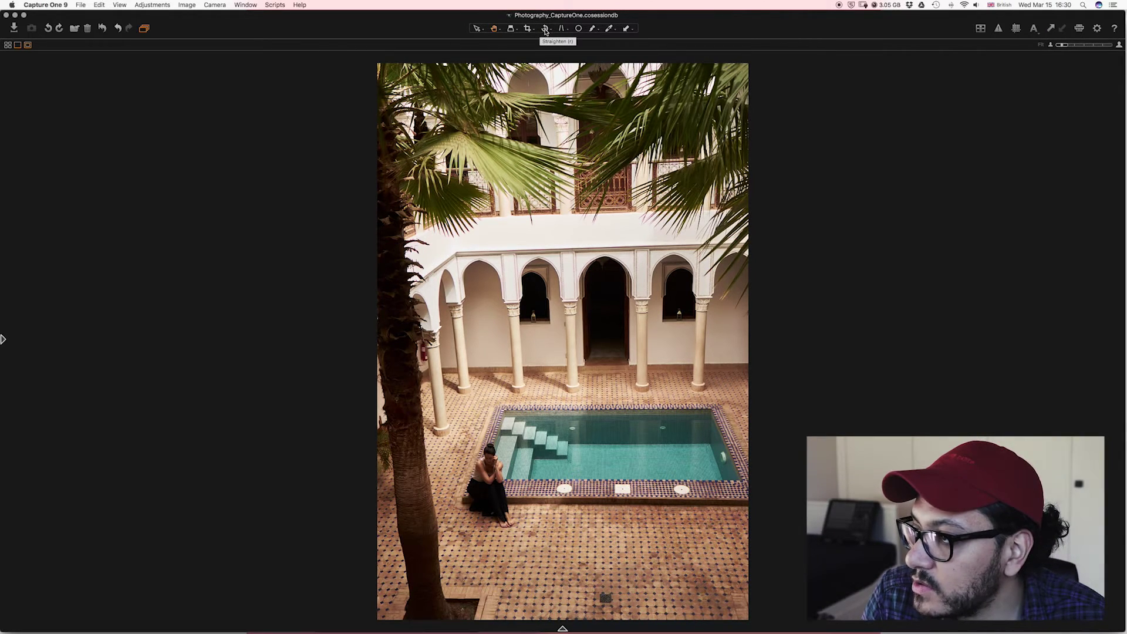
- Select the Straighten tool and move to the next courtyard pool shot
{"action": "left_click", "coordinate": [546, 29]}
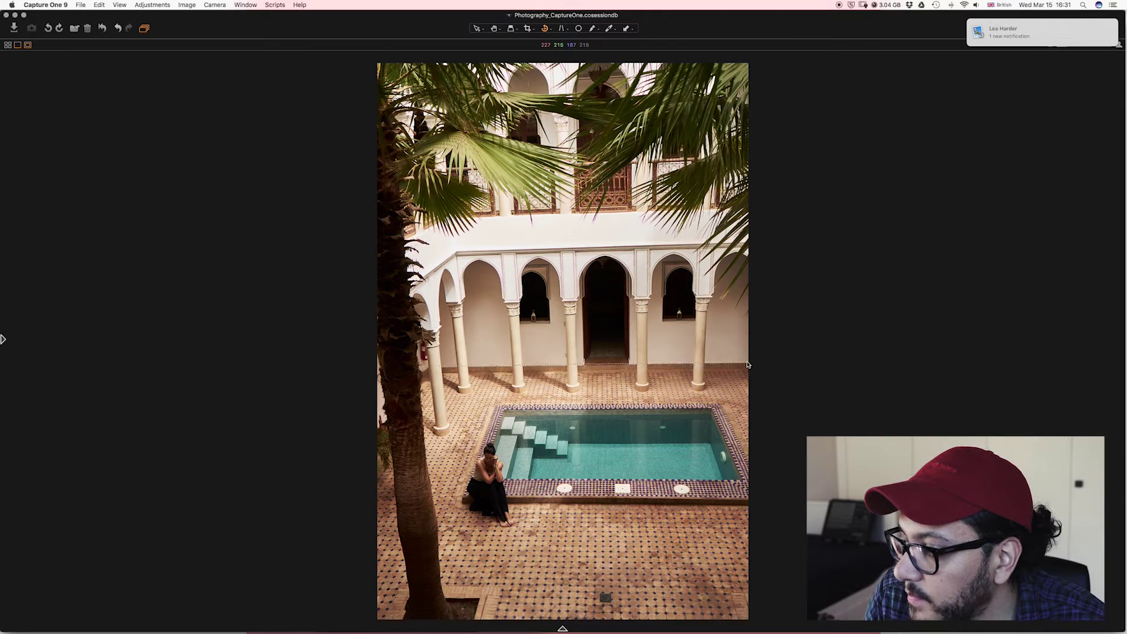
{"action": "key", "text": "Right"}
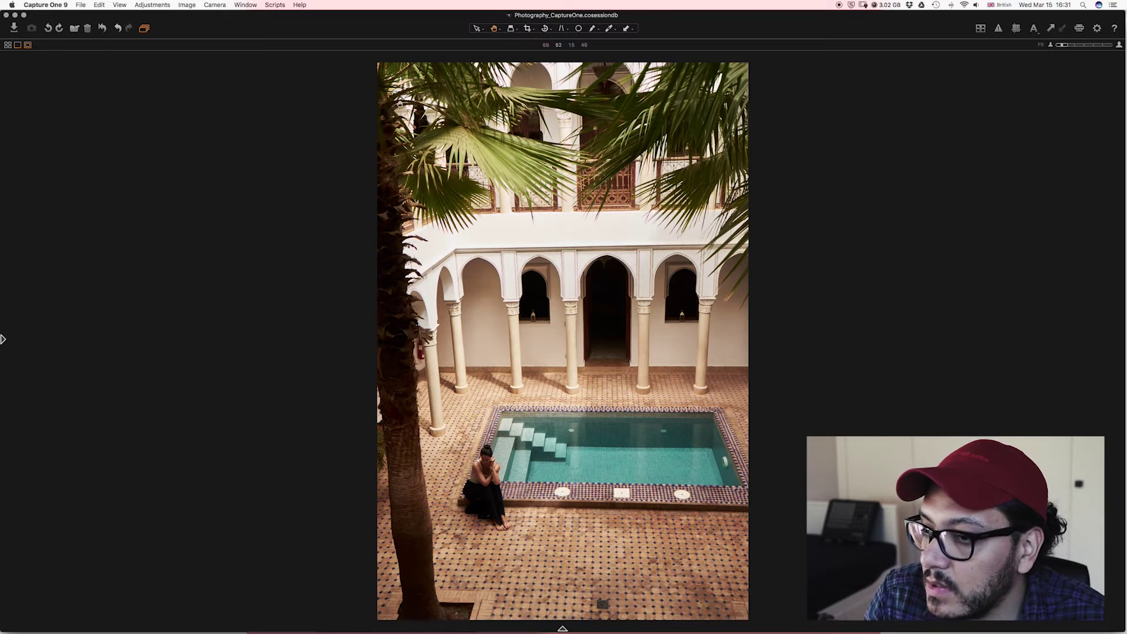
{"action": "mouse_move", "coordinate": [3, 256]}
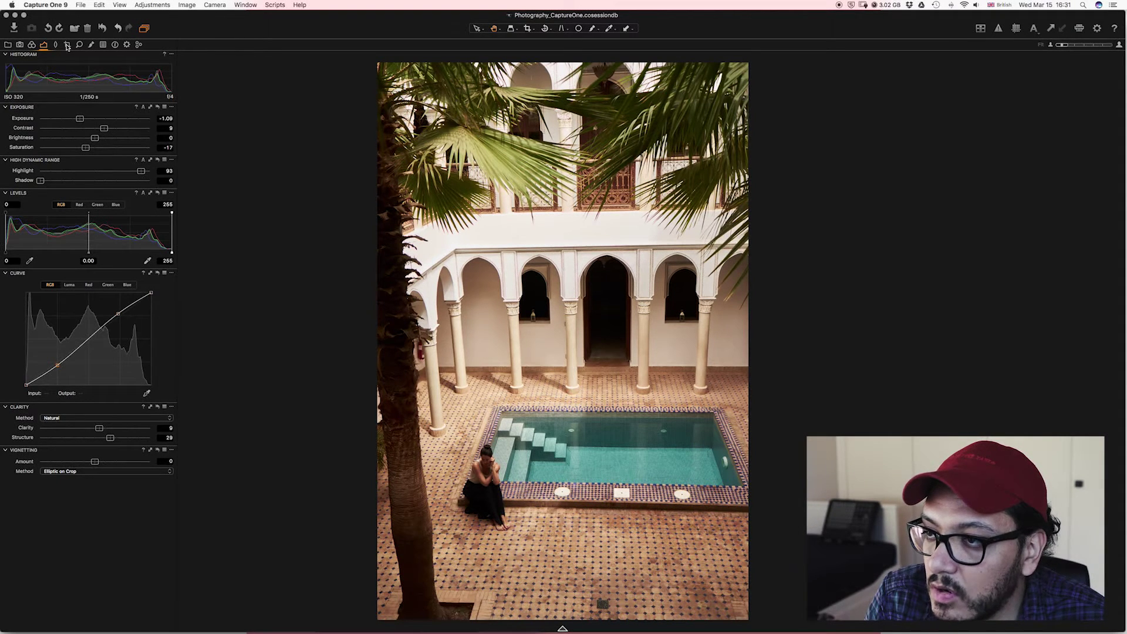
- Crop the photo at a 4 x 5 ratio, trimming the top and left edges
{"action": "left_click", "coordinate": [66, 46]}
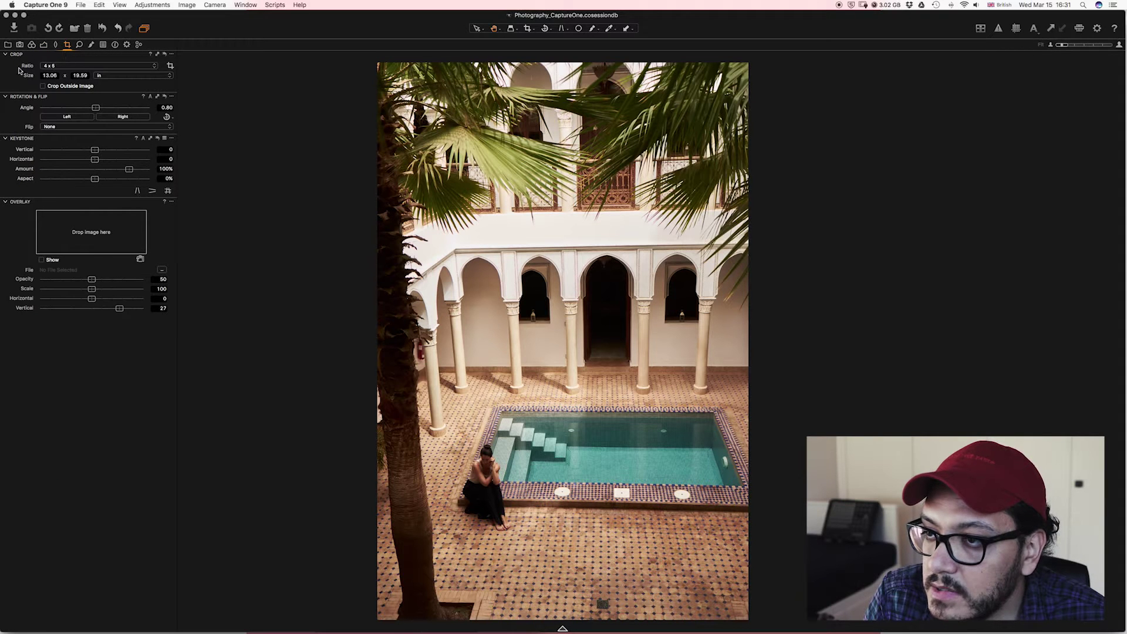
{"action": "left_click", "coordinate": [59, 66]}
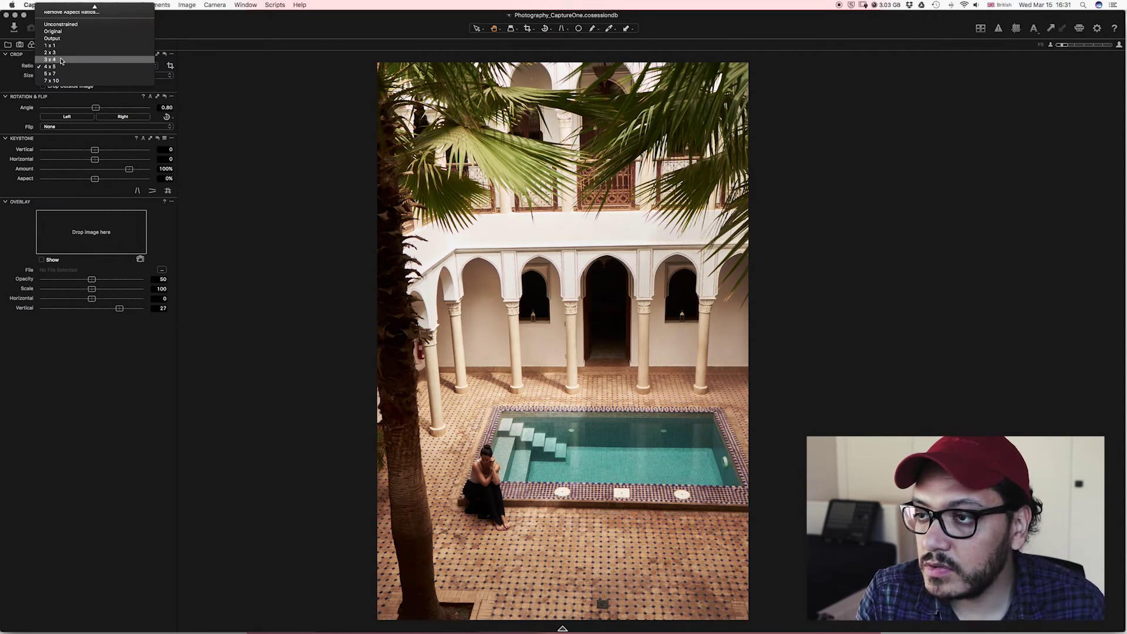
{"action": "left_click", "coordinate": [55, 68]}
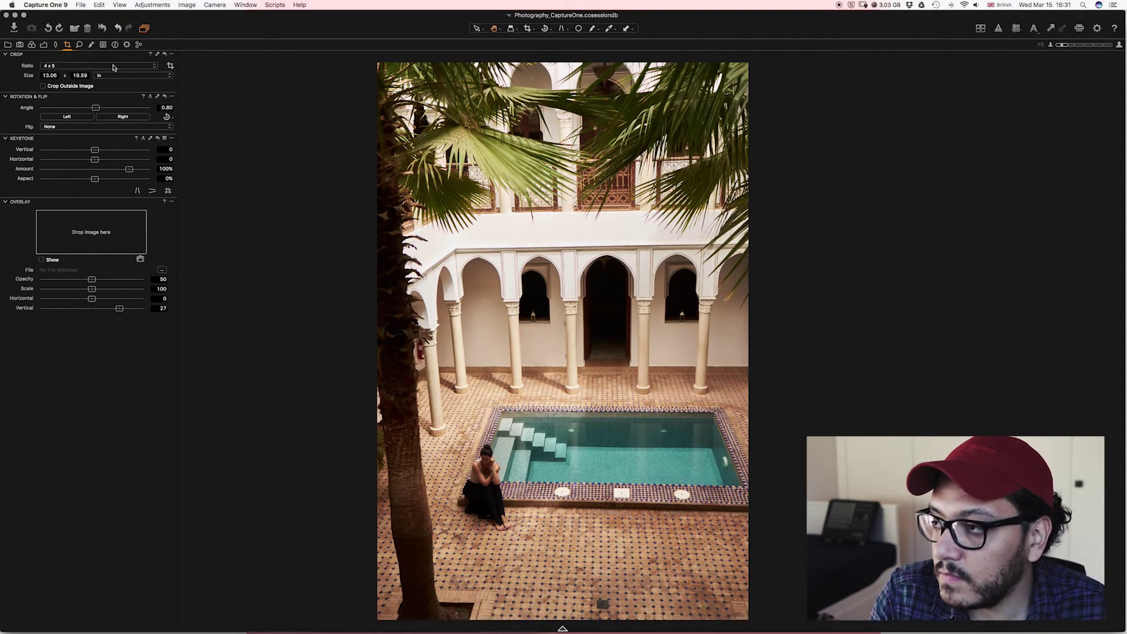
{"action": "key", "text": "super+t"}
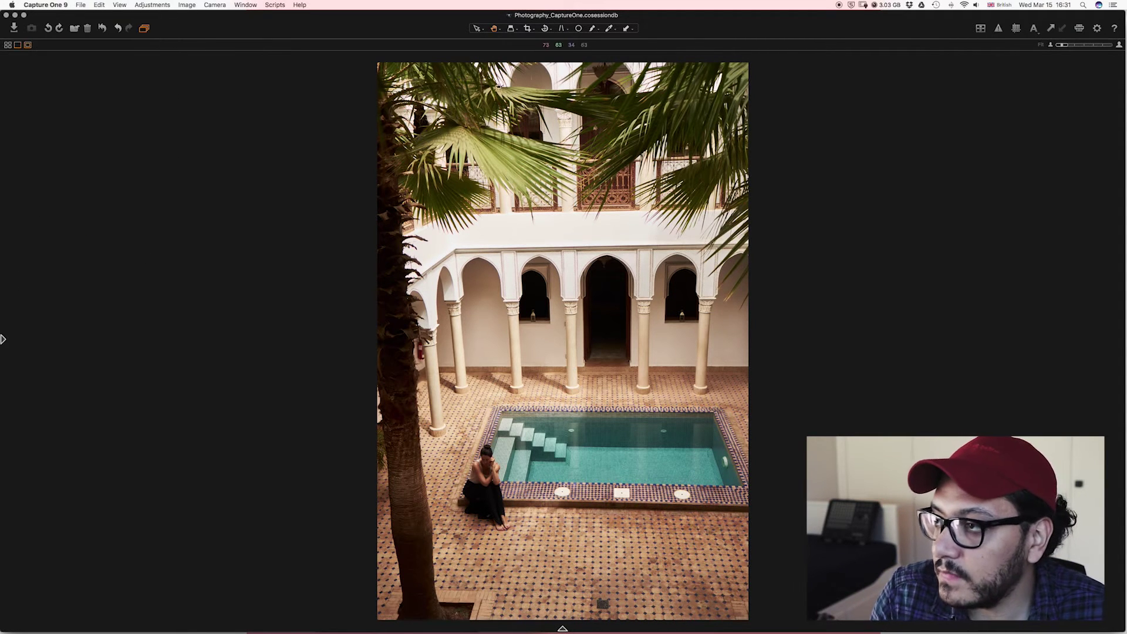
{"action": "left_click", "coordinate": [528, 29]}
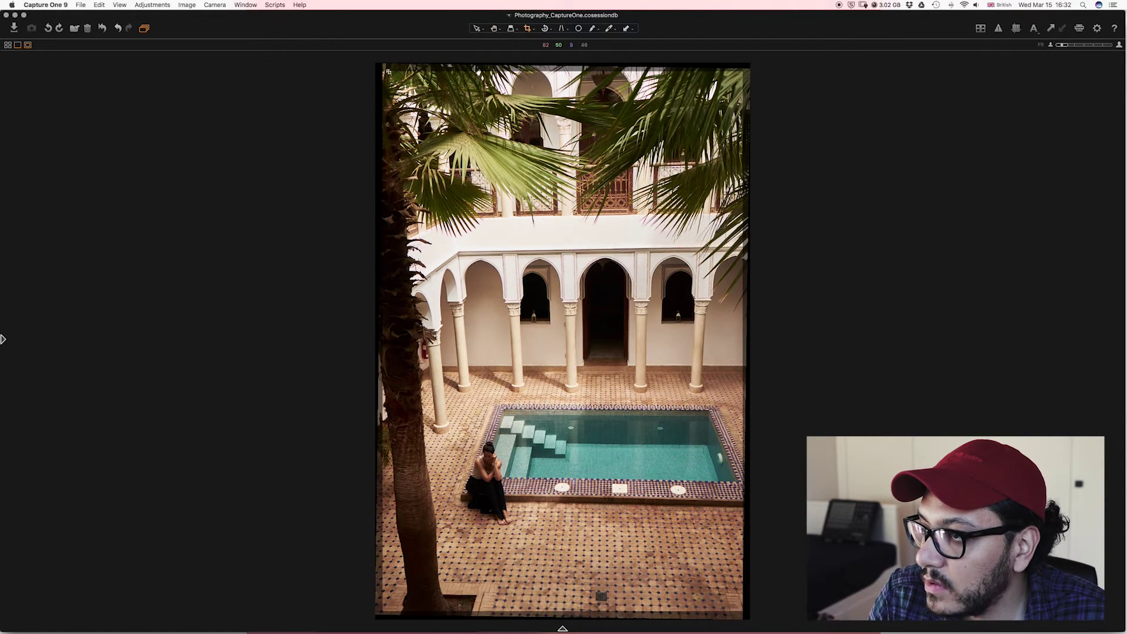
{"action": "left_click_drag", "start_coordinate": [382, 70], "coordinate": [375, 138]}
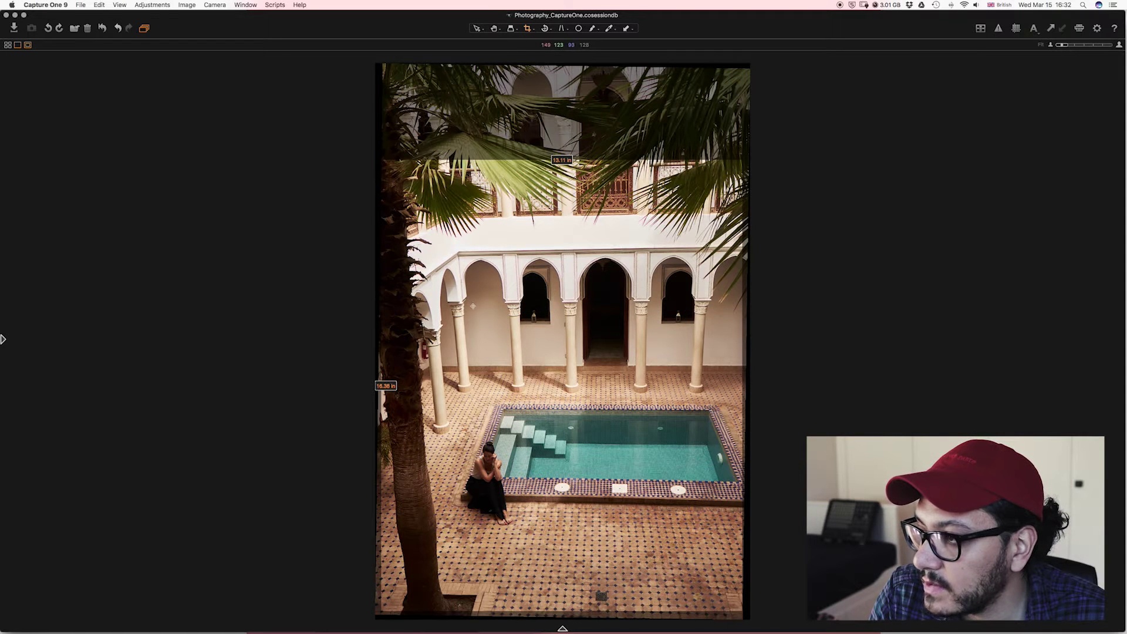
{"action": "left_click_drag", "start_coordinate": [473, 305], "coordinate": [378, 128]}
{"action": "key", "text": "h"}
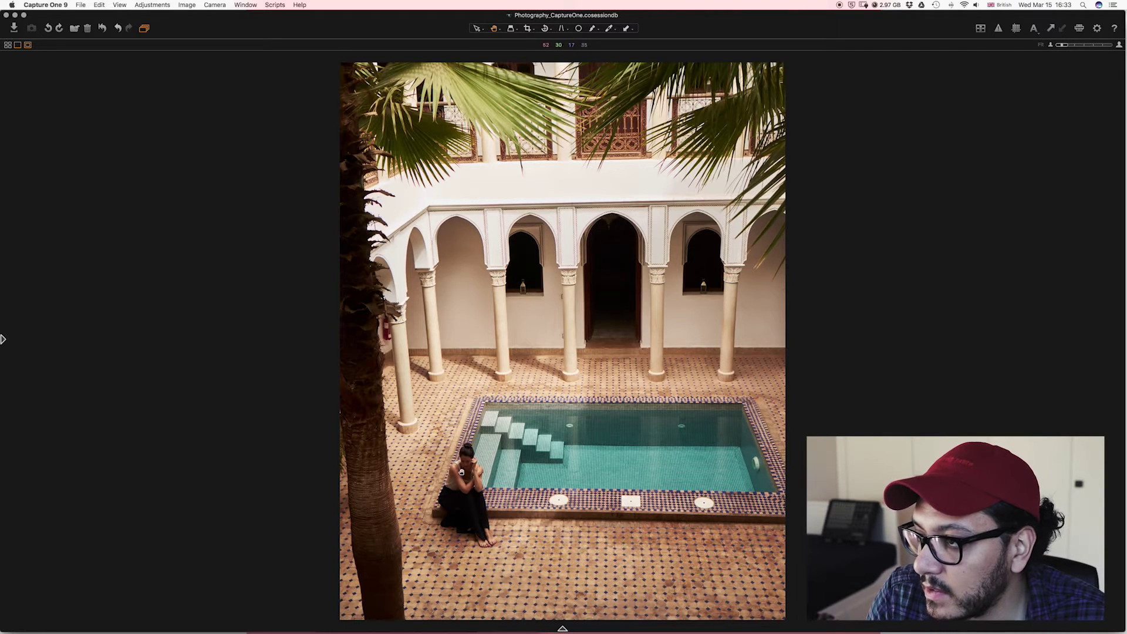
{"action": "left_click", "coordinate": [3, 336]}
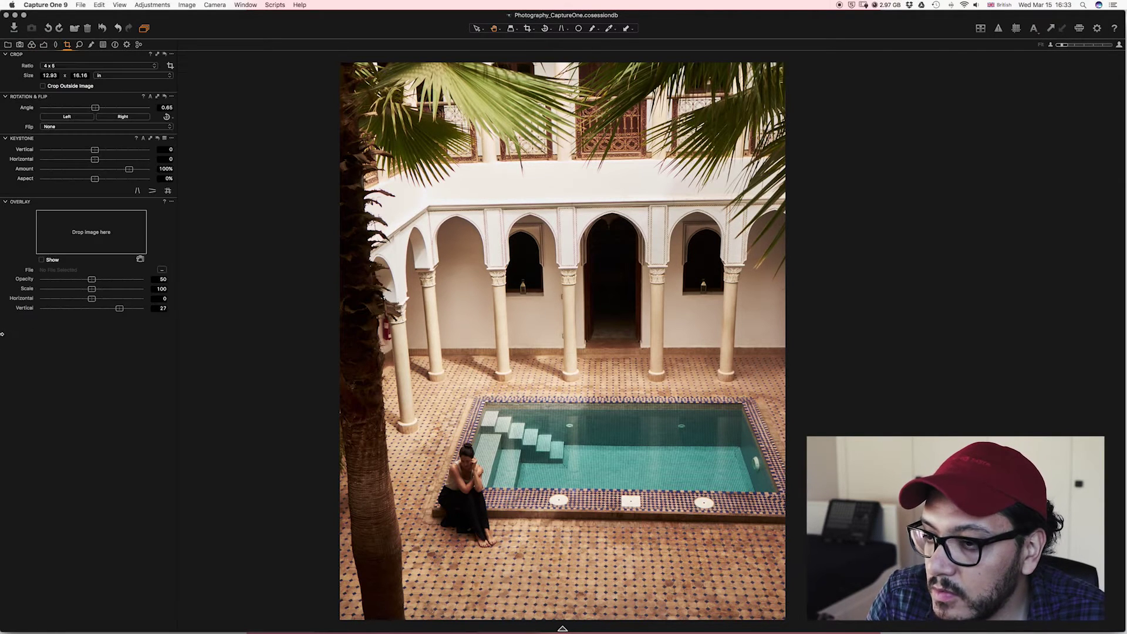
- Open Local Adjustments, switch to the Pan tool and zoom to 100% on the seated woman
{"action": "left_click", "coordinate": [90, 44]}
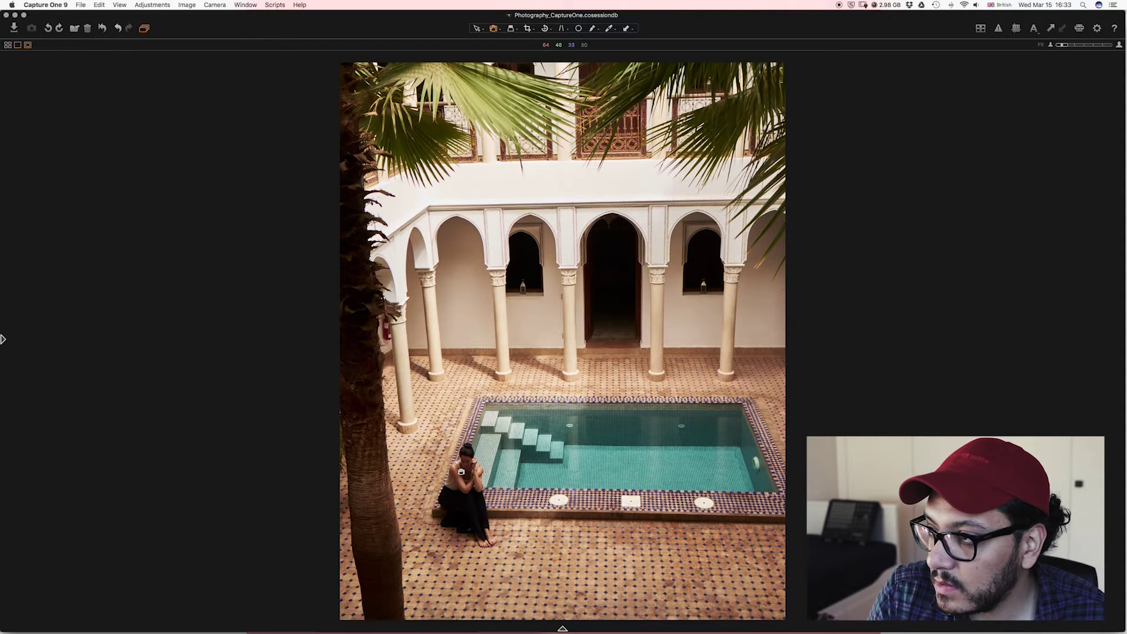
{"action": "left_click", "coordinate": [498, 29]}
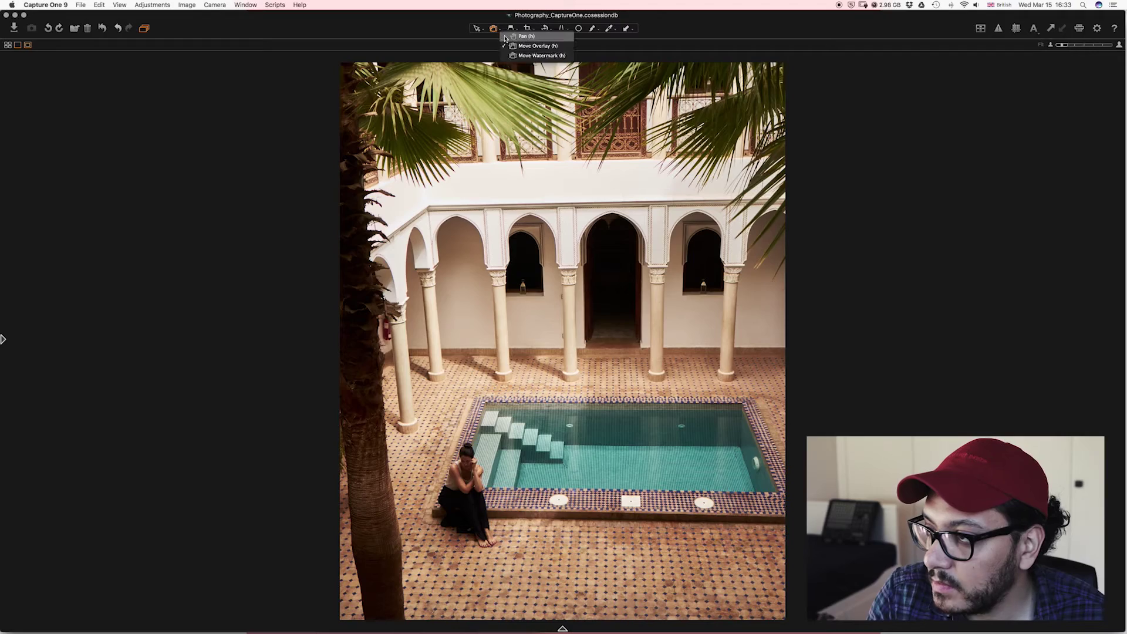
{"action": "left_click", "coordinate": [512, 37]}
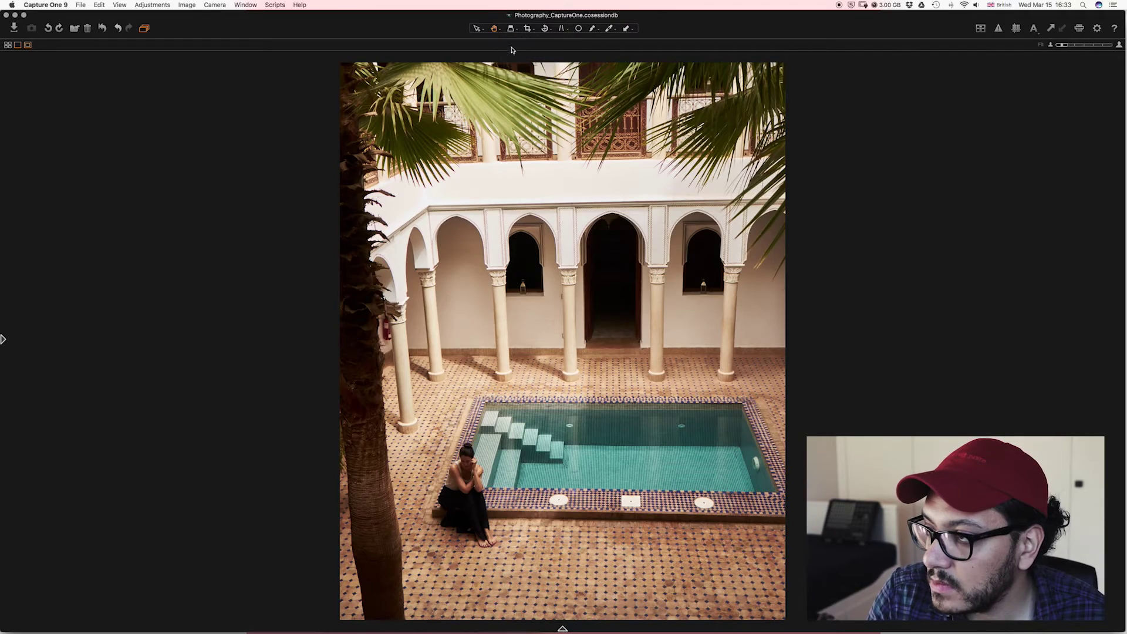
{"action": "left_click", "coordinate": [465, 488]}
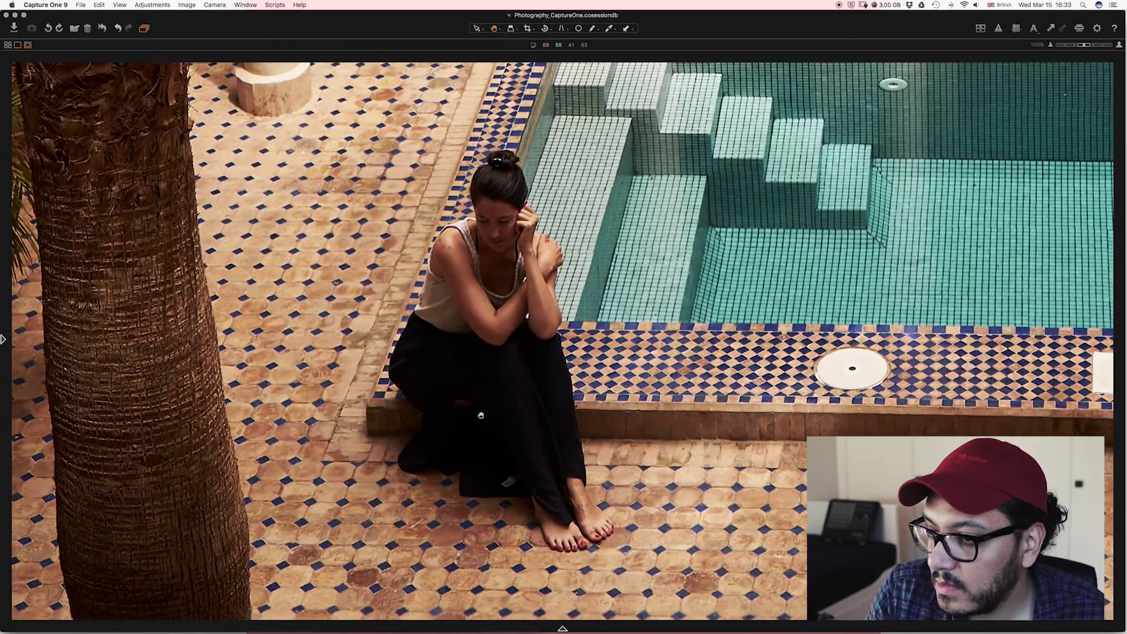
{"action": "mouse_move", "coordinate": [3, 351]}
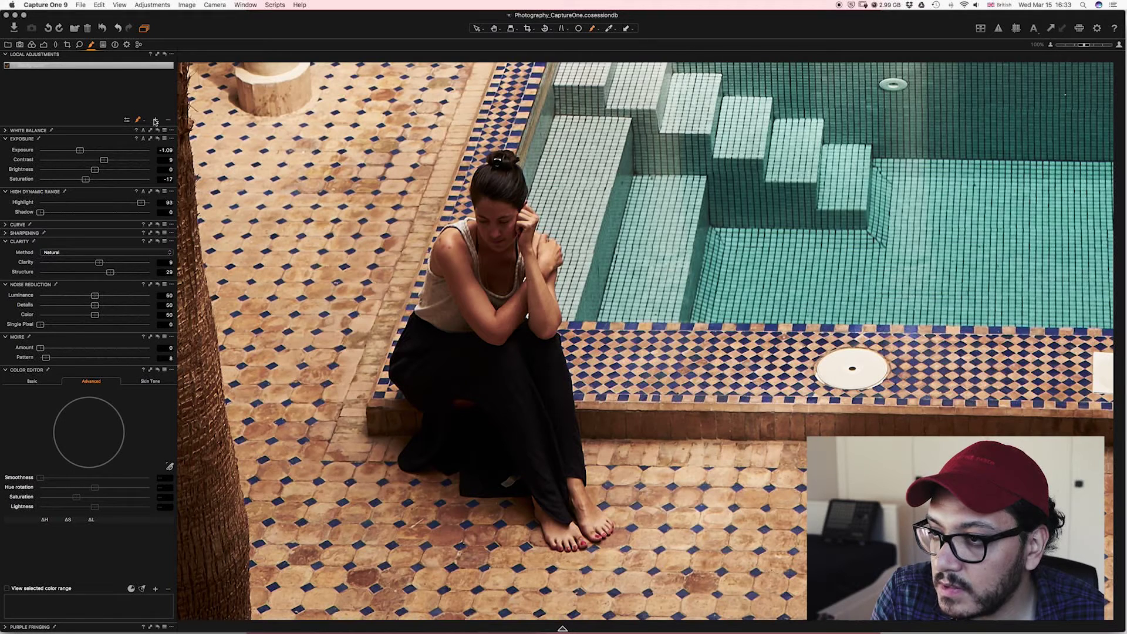
- Add Layer 1 with raised exposure and brush its mask over the woman's chest, face and head
{"action": "left_click", "coordinate": [155, 120]}
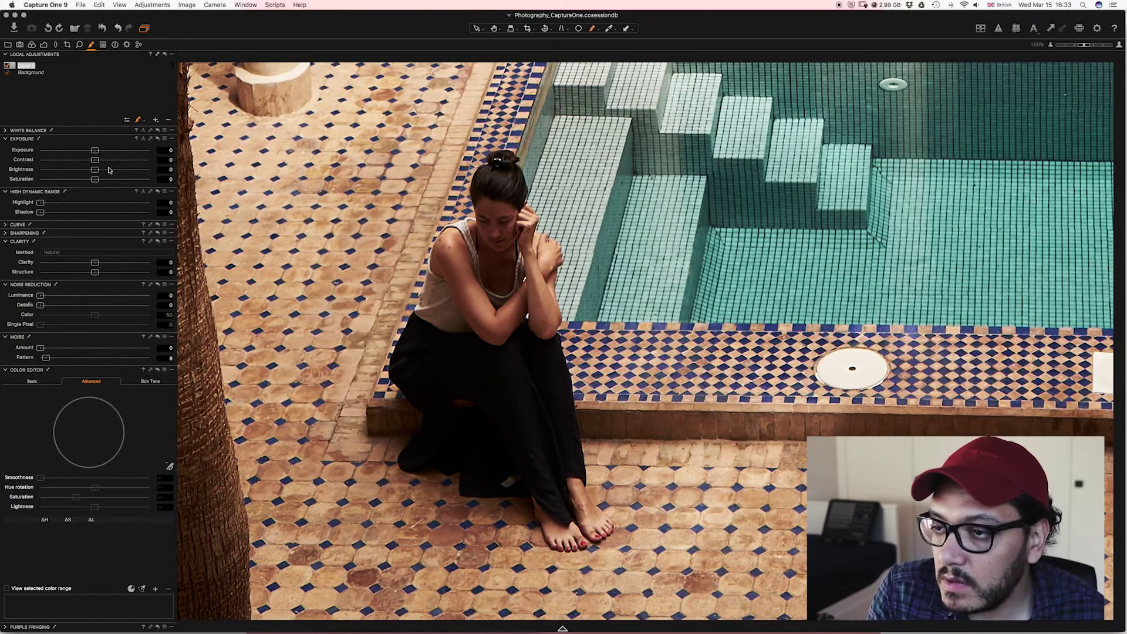
{"action": "left_click_drag", "start_coordinate": [95, 151], "coordinate": [105, 152]}
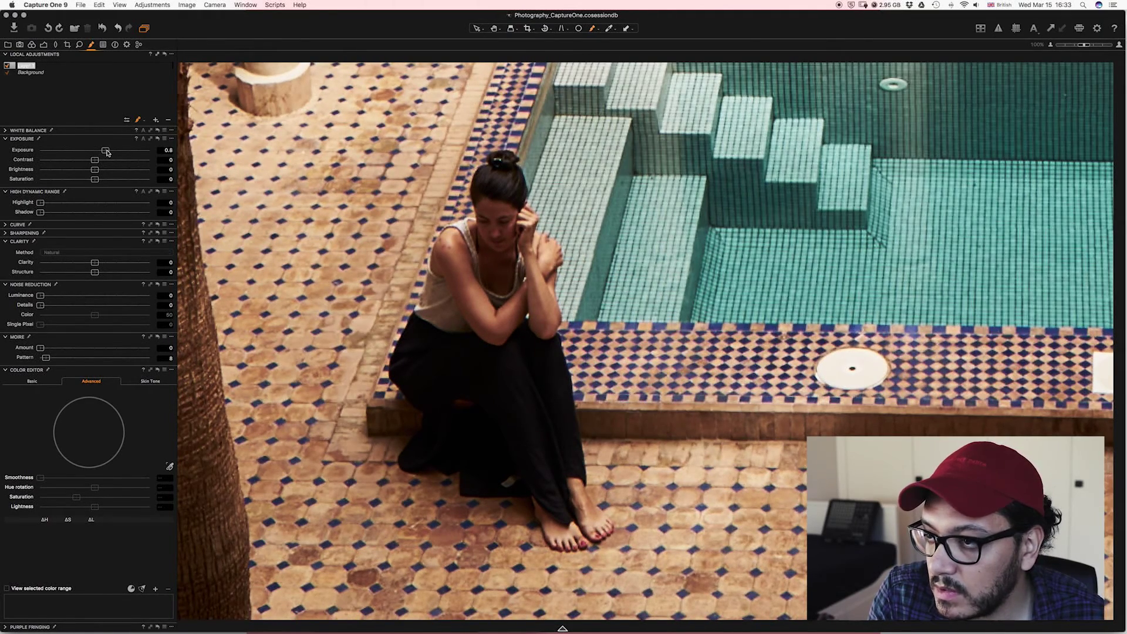
{"action": "key", "text": "super+t"}
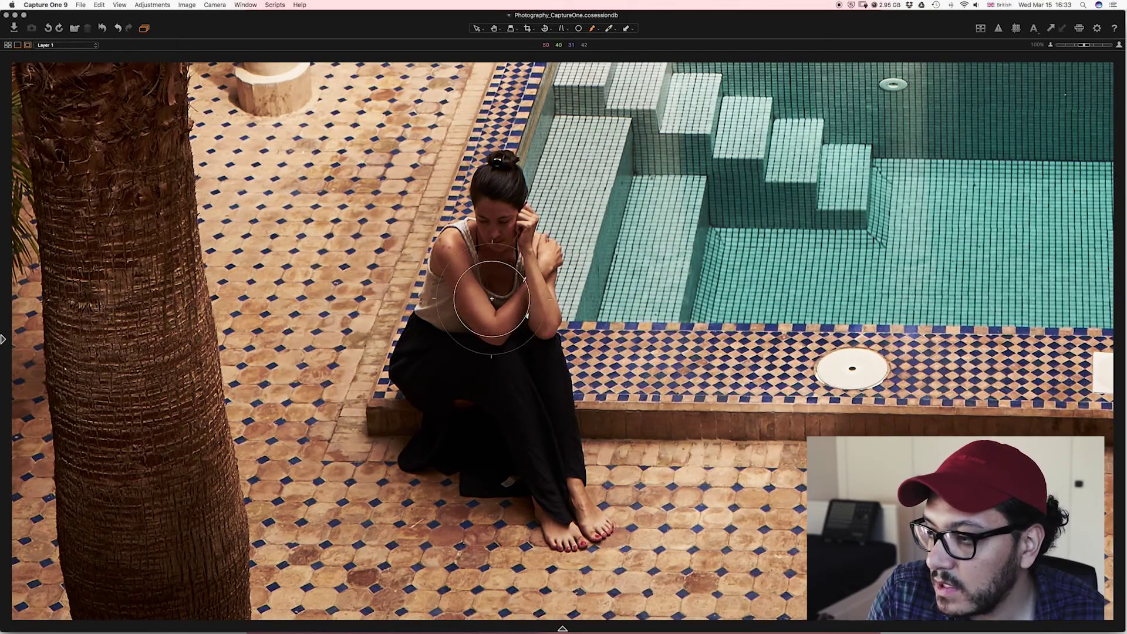
{"action": "mouse_move", "coordinate": [500, 277]}
{"action": "left_mouse_down"}
{"action": "mouse_move", "coordinate": [493, 312]}
{"action": "mouse_move", "coordinate": [511, 308]}
{"action": "mouse_move", "coordinate": [534, 247]}
{"action": "mouse_move", "coordinate": [497, 208]}
{"action": "mouse_move", "coordinate": [445, 255]}
{"action": "mouse_move", "coordinate": [437, 305]}
{"action": "mouse_move", "coordinate": [460, 320]}
{"action": "mouse_move", "coordinate": [483, 308]}
{"action": "mouse_move", "coordinate": [470, 299]}
{"action": "mouse_move", "coordinate": [503, 270]}
{"action": "mouse_move", "coordinate": [495, 265]}
{"action": "mouse_move", "coordinate": [480, 306]}
{"action": "mouse_move", "coordinate": [502, 328]}
{"action": "mouse_move", "coordinate": [541, 300]}
{"action": "left_mouse_up"}
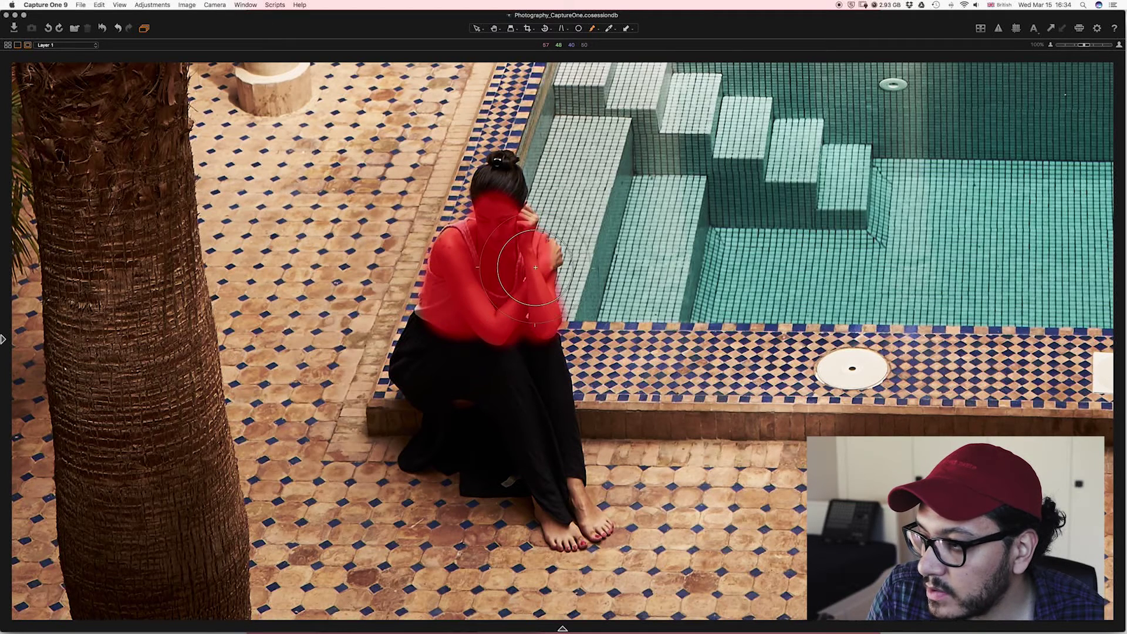
{"action": "left_click_drag", "start_coordinate": [520, 248], "coordinate": [515, 230]}
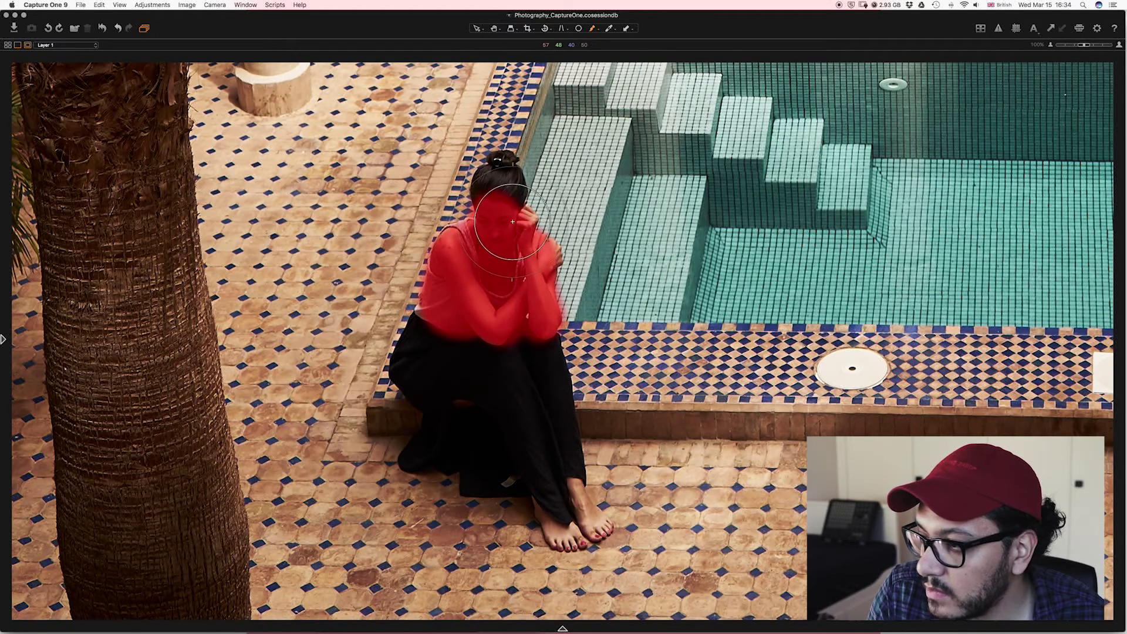
{"action": "mouse_move", "coordinate": [512, 221]}
{"action": "left_mouse_down"}
{"action": "mouse_move", "coordinate": [496, 192]}
{"action": "mouse_move", "coordinate": [515, 252]}
{"action": "mouse_move", "coordinate": [491, 265]}
{"action": "mouse_move", "coordinate": [496, 282]}
{"action": "left_mouse_up"}
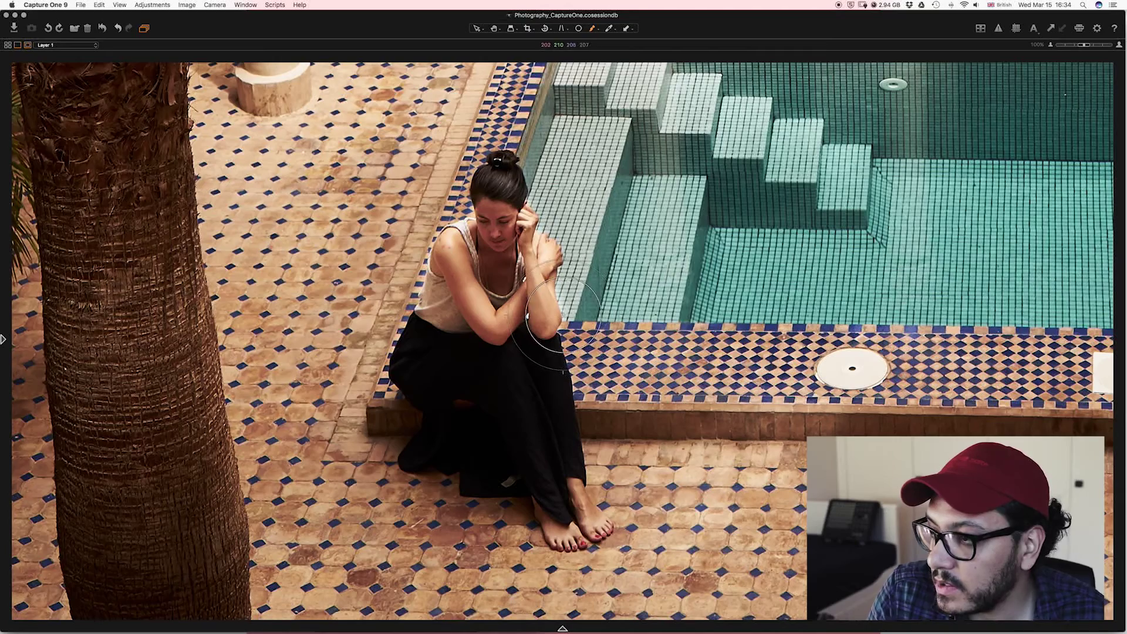
- Lower Layer 1's exposure to 0.52 and lift its HDR shadows slightly
{"action": "mouse_move", "coordinate": [3, 231]}
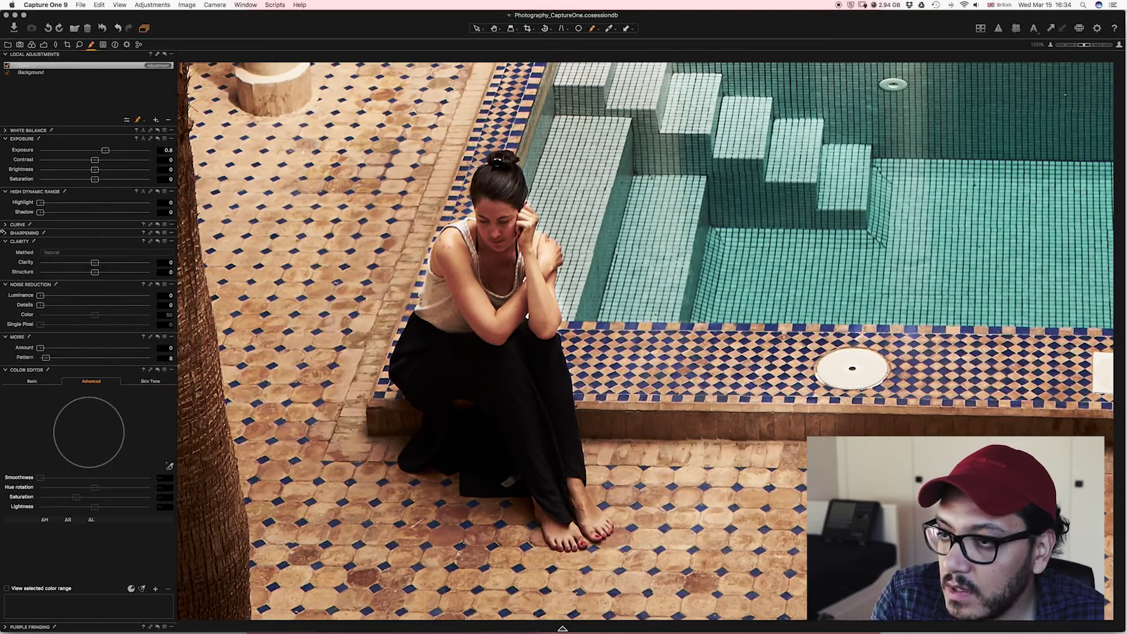
{"action": "left_click", "coordinate": [7, 65]}
{"action": "left_click", "coordinate": [7, 66]}
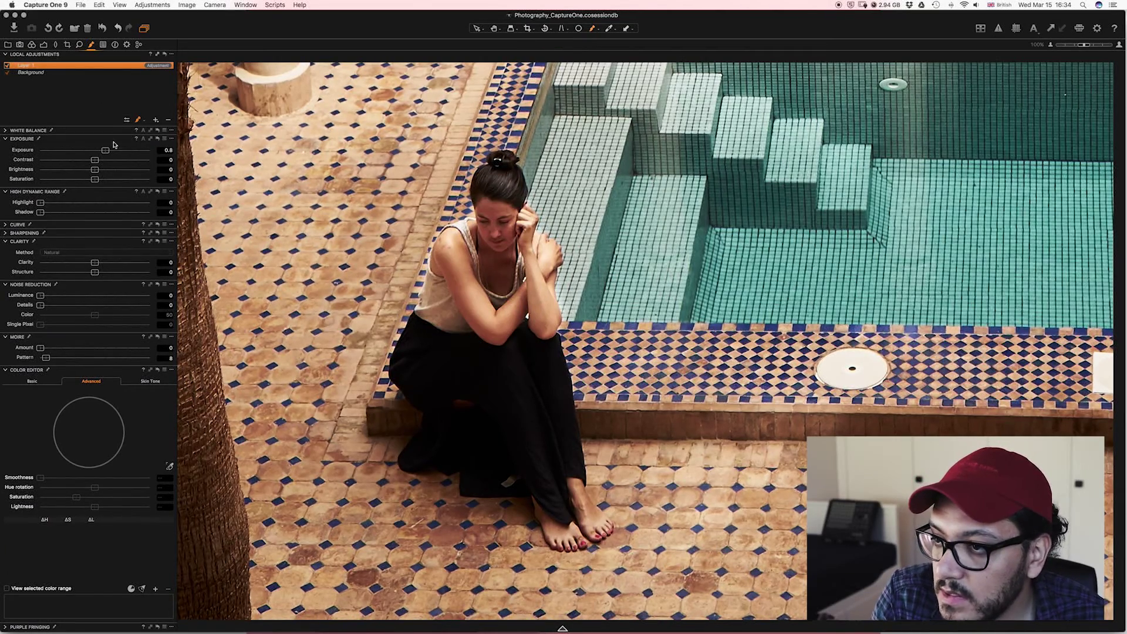
{"action": "left_click_drag", "start_coordinate": [105, 153], "coordinate": [101, 154]}
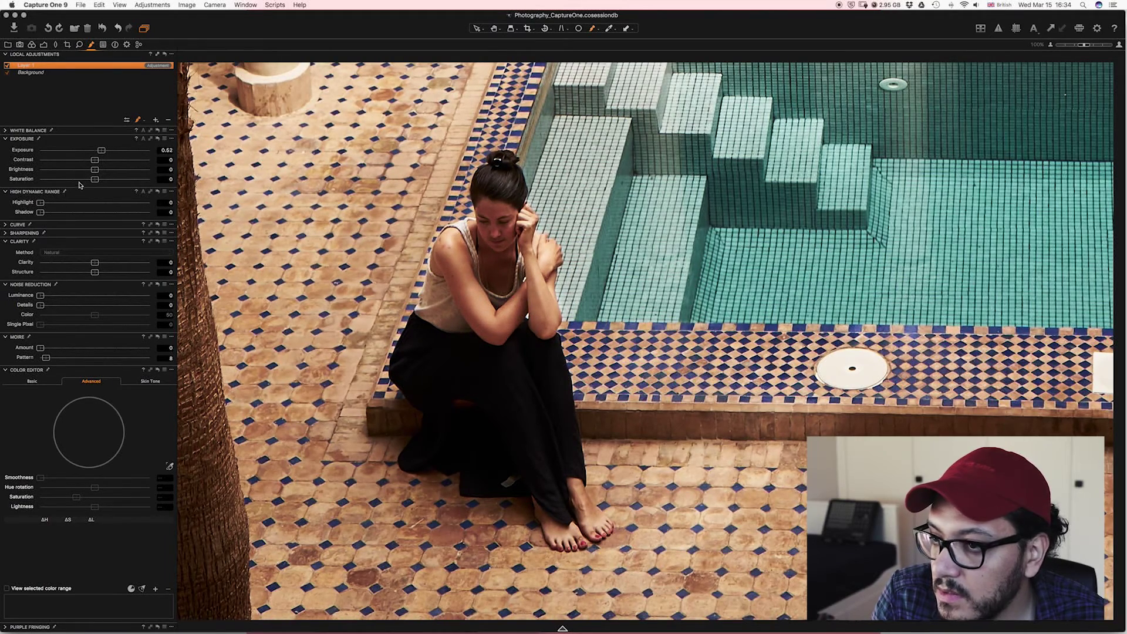
{"action": "left_click_drag", "start_coordinate": [40, 211], "coordinate": [48, 212]}
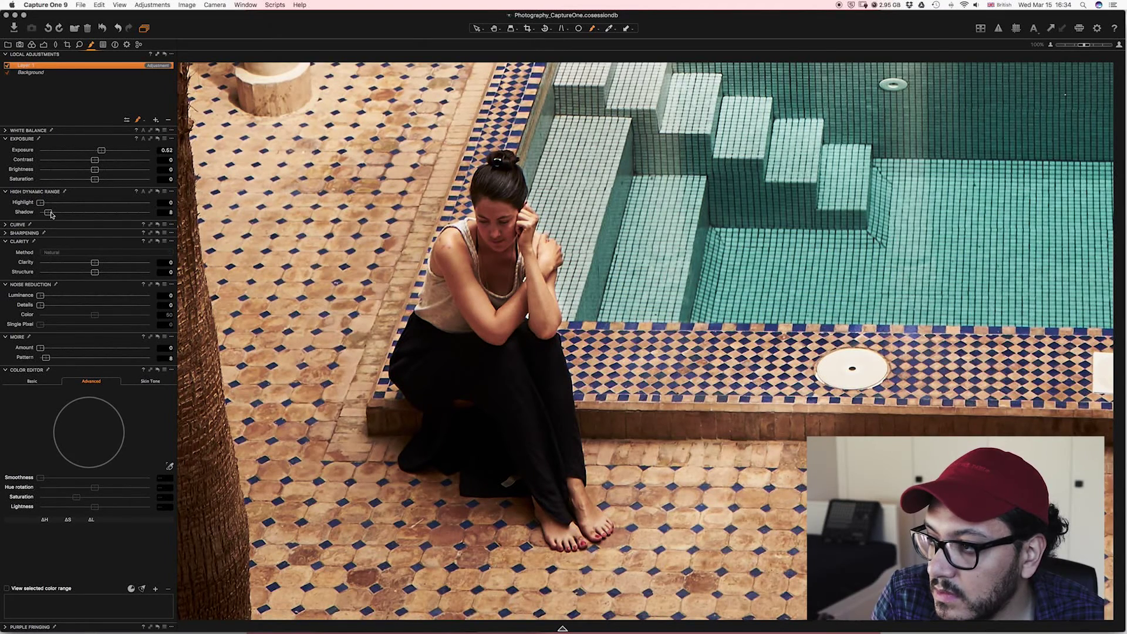
- Toggle Layer 1 to compare before and after, then fit the whole photo on screen
{"action": "left_click", "coordinate": [7, 66]}
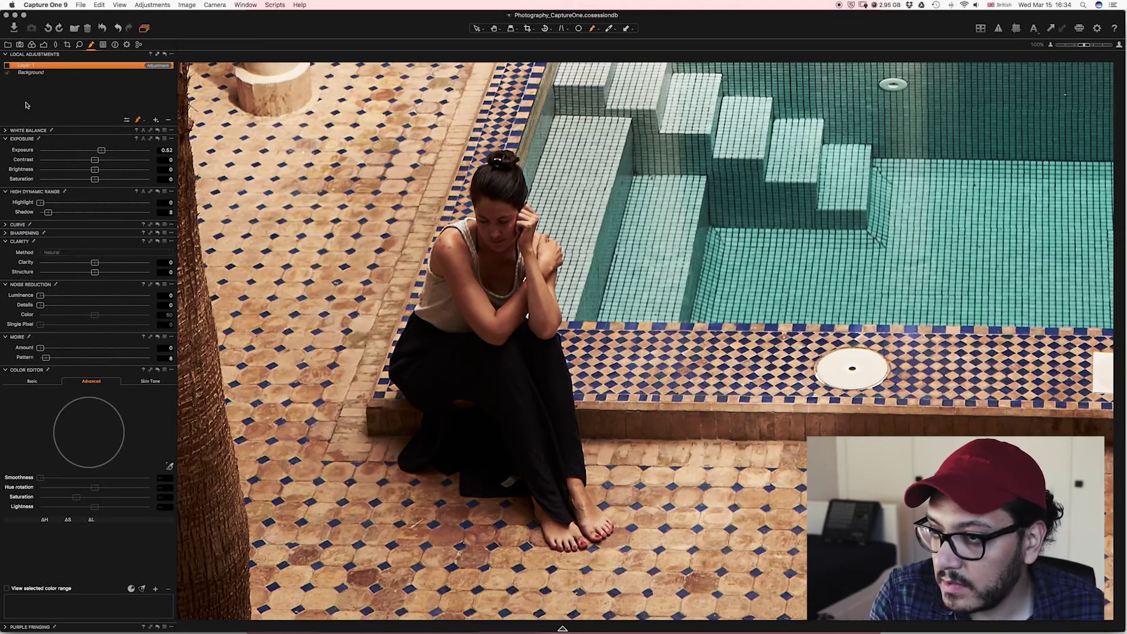
{"action": "left_click", "coordinate": [7, 65]}
{"action": "key", "text": "super+t"}
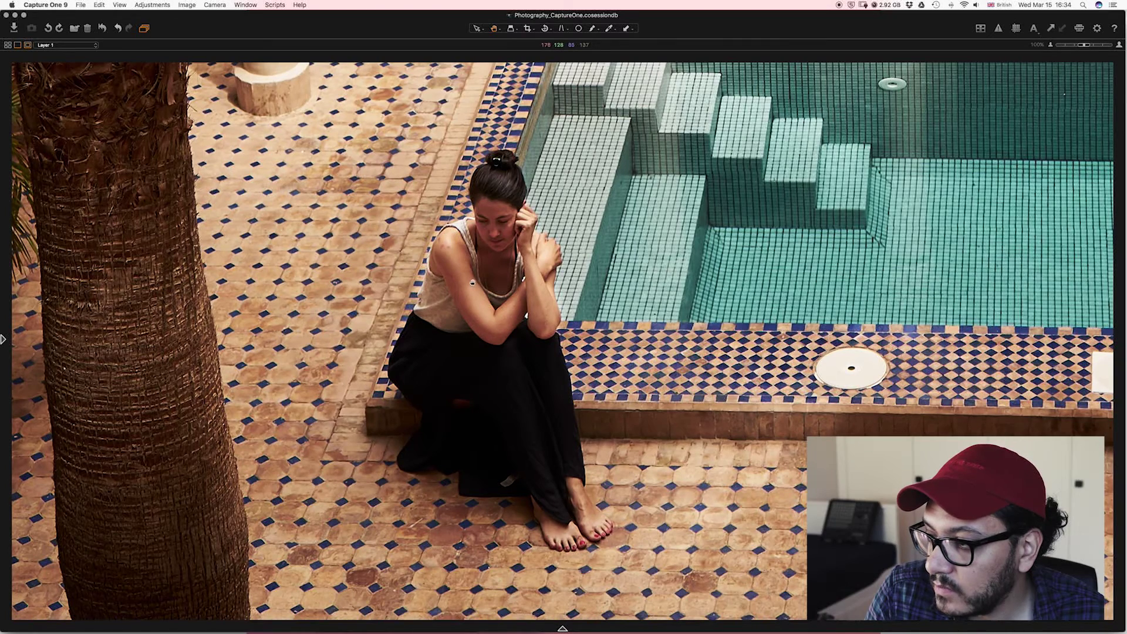
{"action": "key", "text": "super+0"}
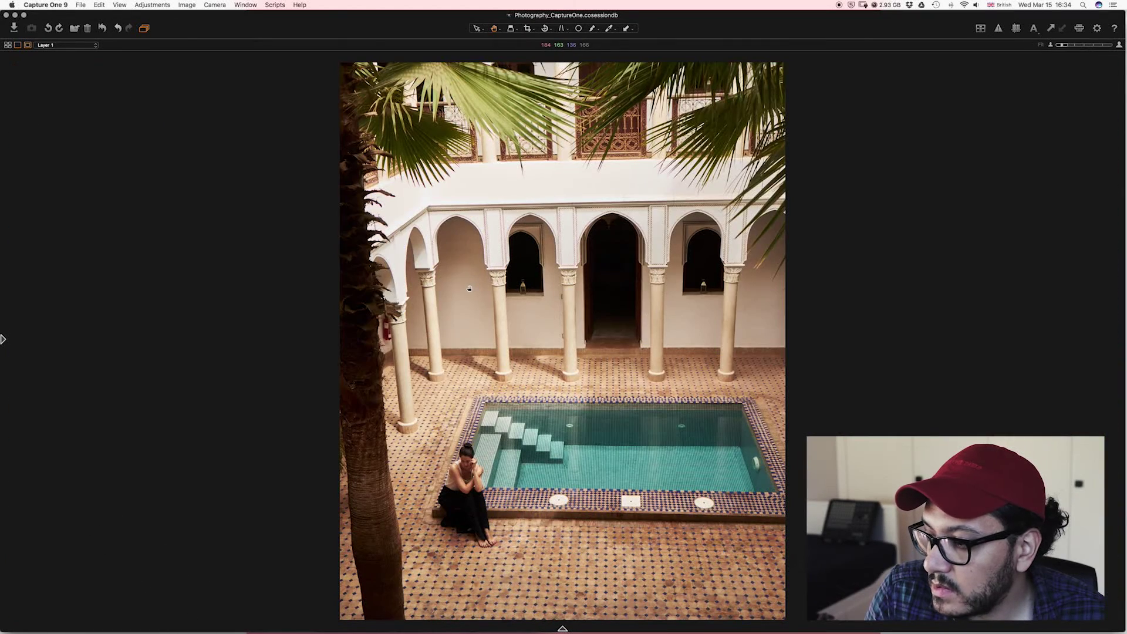
{"action": "key", "text": "super+t"}
{"action": "key", "text": "super+t"}
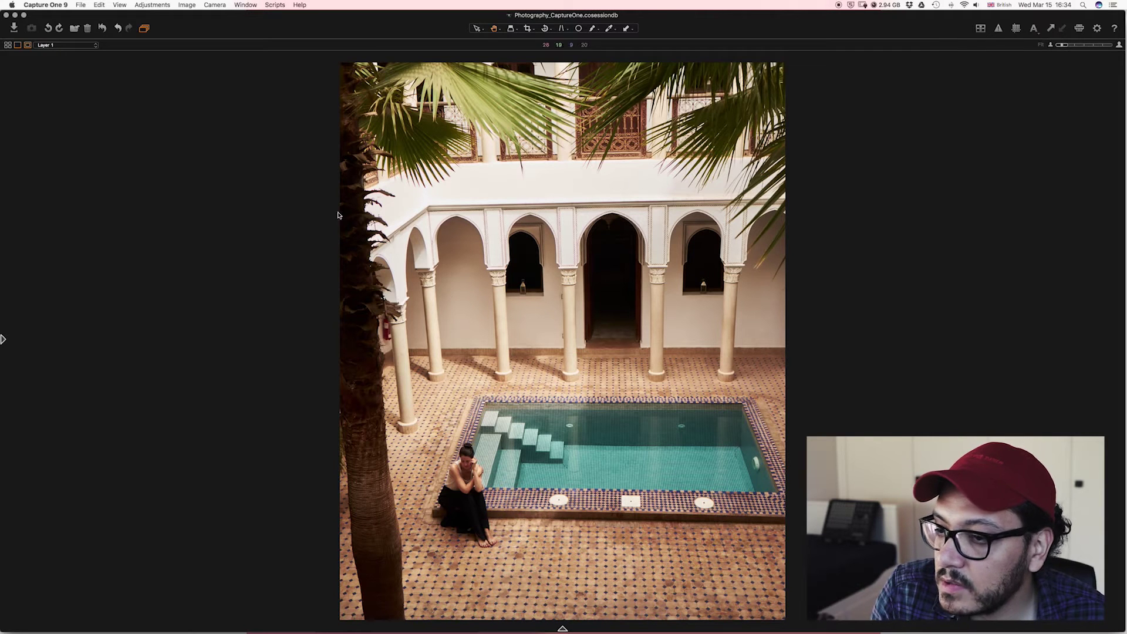
{"action": "mouse_move", "coordinate": [2, 324]}
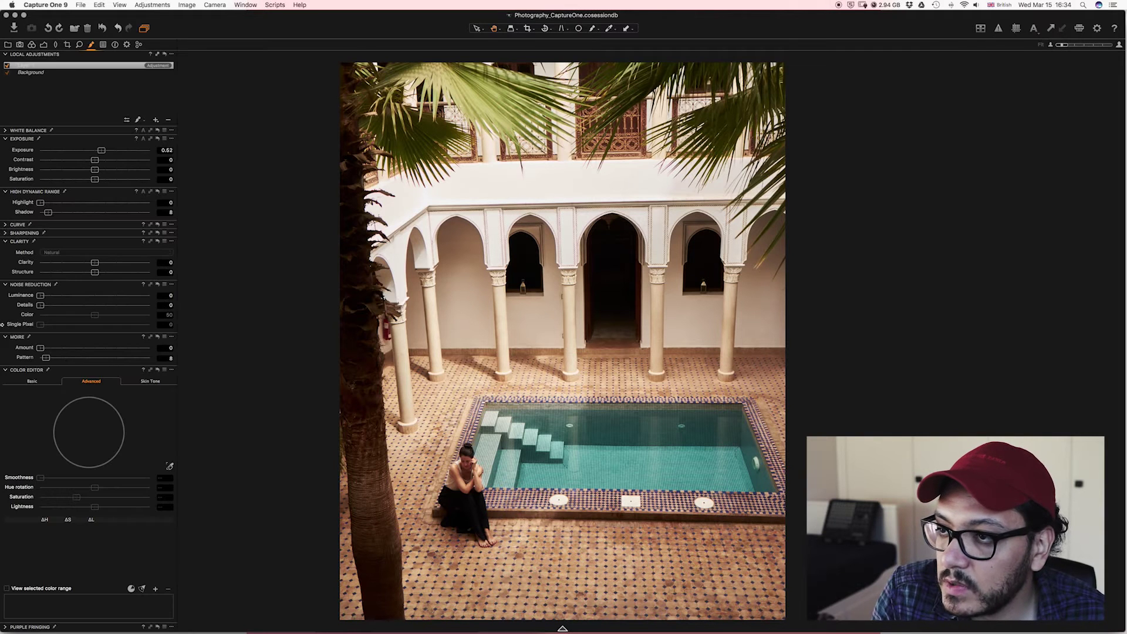
- Add local adjustment Layer 2 with raised highlight recovery, masking the bright upper wall and arches
{"action": "left_click", "coordinate": [156, 120]}
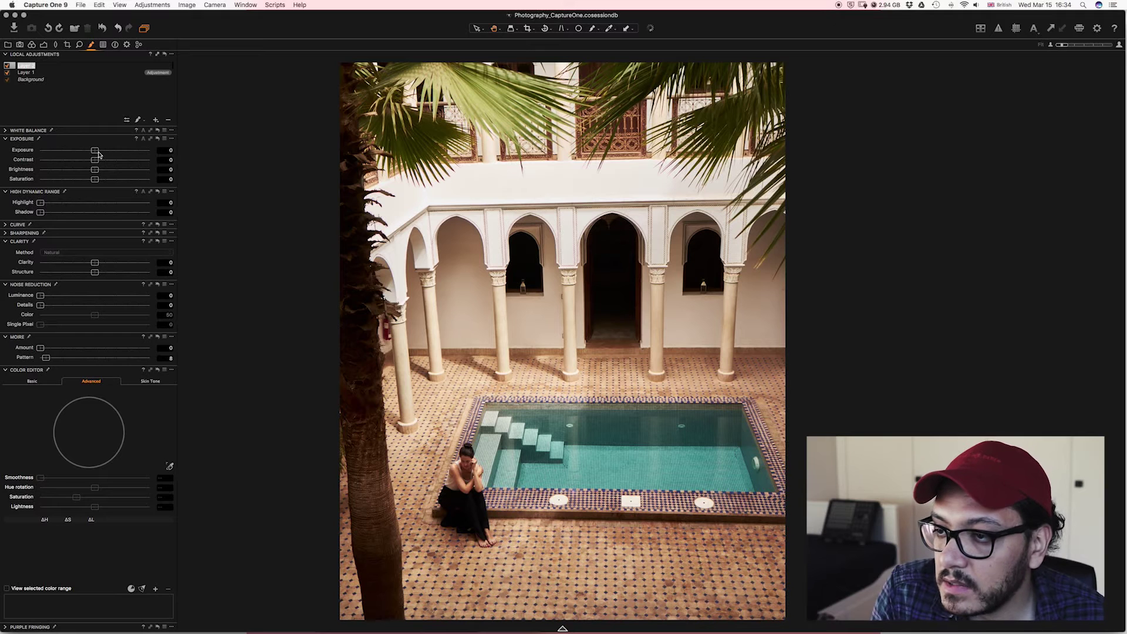
{"action": "left_click_drag", "start_coordinate": [69, 203], "coordinate": [126, 204]}
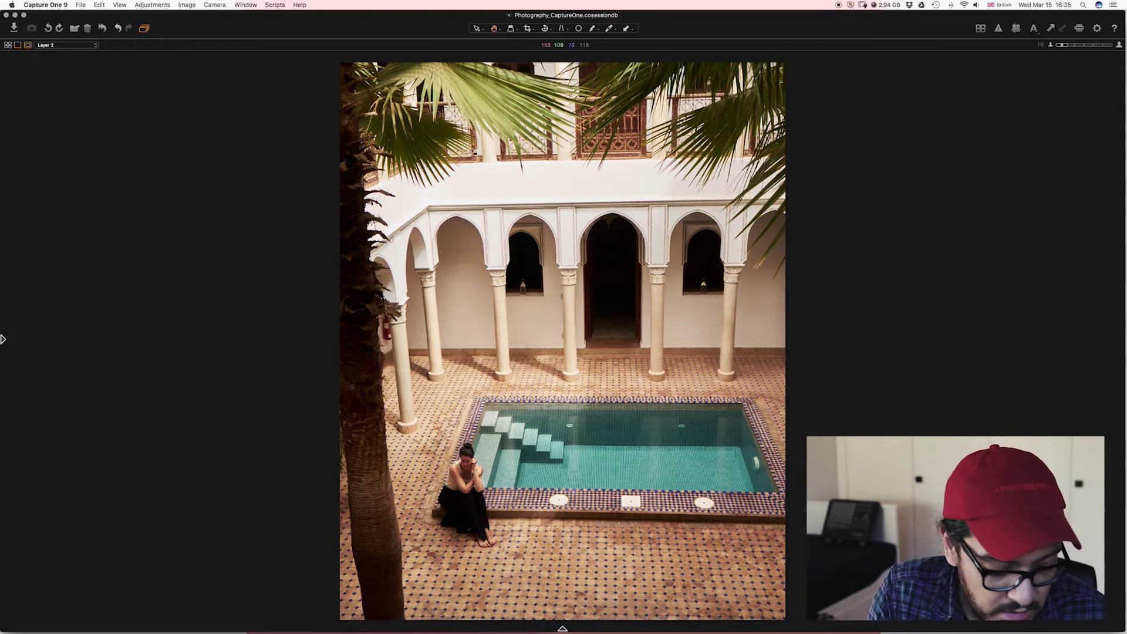
{"action": "left_click", "coordinate": [593, 28]}
{"action": "mouse_move", "coordinate": [457, 188]}
{"action": "left_mouse_down"}
{"action": "mouse_move", "coordinate": [503, 177]}
{"action": "mouse_move", "coordinate": [485, 183]}
{"action": "left_mouse_up"}
{"action": "right_click", "coordinate": [479, 189]}
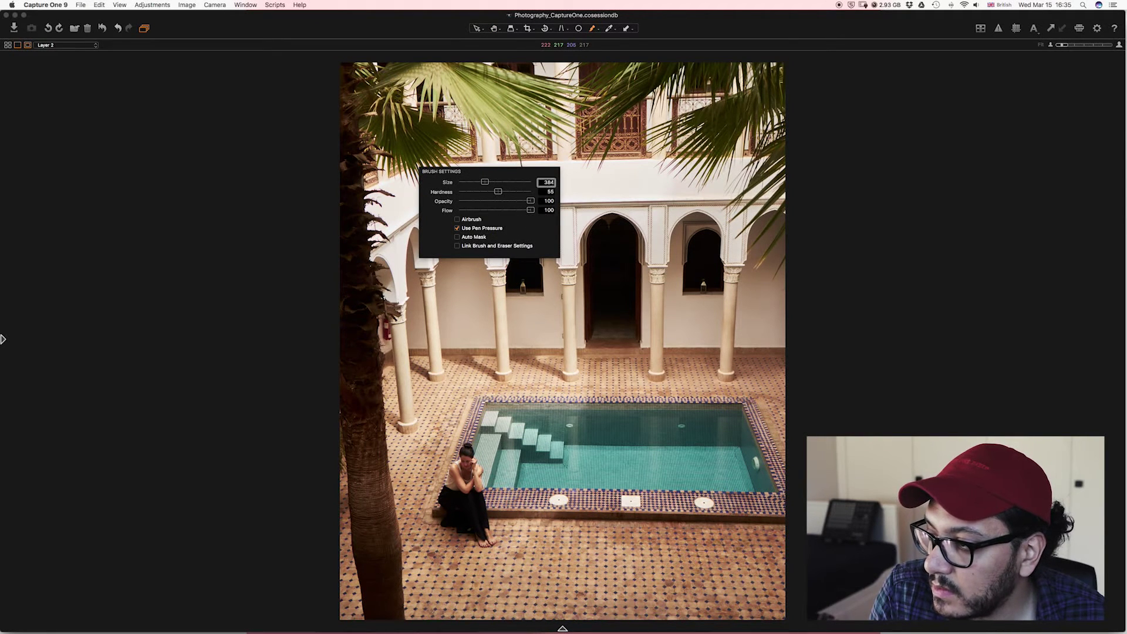
{"action": "mouse_move", "coordinate": [596, 182]}
{"action": "left_mouse_down"}
{"action": "mouse_move", "coordinate": [487, 172]}
{"action": "mouse_move", "coordinate": [399, 195]}
{"action": "mouse_move", "coordinate": [402, 181]}
{"action": "mouse_move", "coordinate": [358, 199]}
{"action": "mouse_move", "coordinate": [411, 184]}
{"action": "mouse_move", "coordinate": [365, 236]}
{"action": "mouse_move", "coordinate": [452, 190]}
{"action": "mouse_move", "coordinate": [445, 197]}
{"action": "mouse_move", "coordinate": [569, 192]}
{"action": "mouse_move", "coordinate": [578, 175]}
{"action": "mouse_move", "coordinate": [544, 164]}
{"action": "mouse_move", "coordinate": [416, 175]}
{"action": "mouse_move", "coordinate": [352, 199]}
{"action": "mouse_move", "coordinate": [387, 242]}
{"action": "mouse_move", "coordinate": [370, 258]}
{"action": "left_mouse_up"}
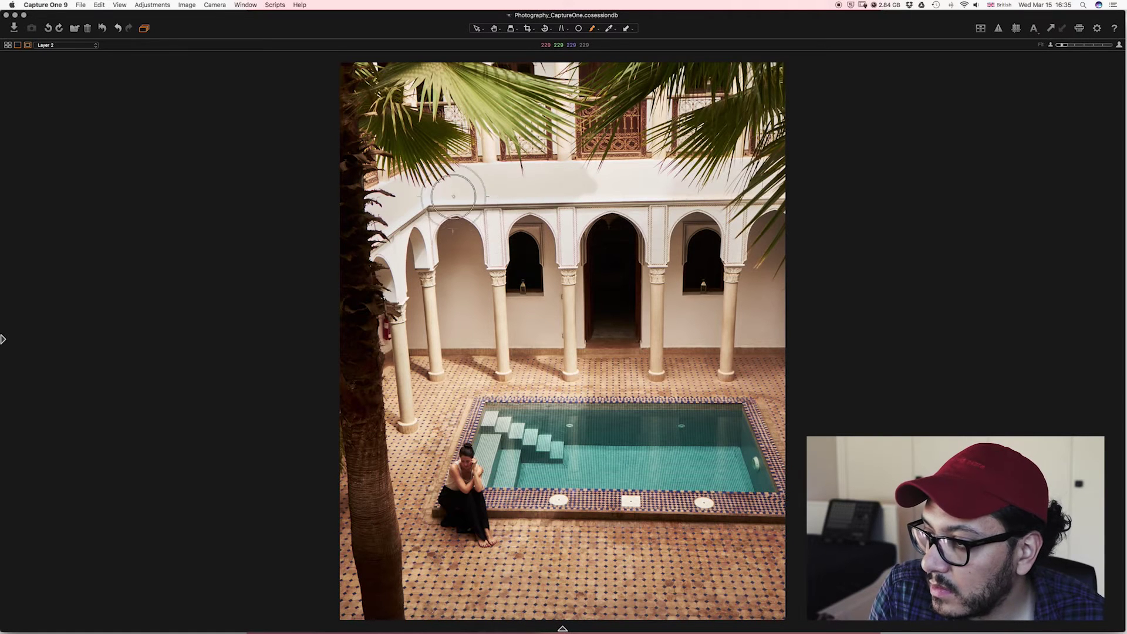
{"action": "mouse_move", "coordinate": [453, 196]}
{"action": "left_mouse_down"}
{"action": "mouse_move", "coordinate": [386, 236]}
{"action": "mouse_move", "coordinate": [488, 189]}
{"action": "mouse_move", "coordinate": [637, 193]}
{"action": "mouse_move", "coordinate": [591, 166]}
{"action": "mouse_move", "coordinate": [735, 172]}
{"action": "mouse_move", "coordinate": [778, 187]}
{"action": "mouse_move", "coordinate": [657, 206]}
{"action": "left_mouse_up"}
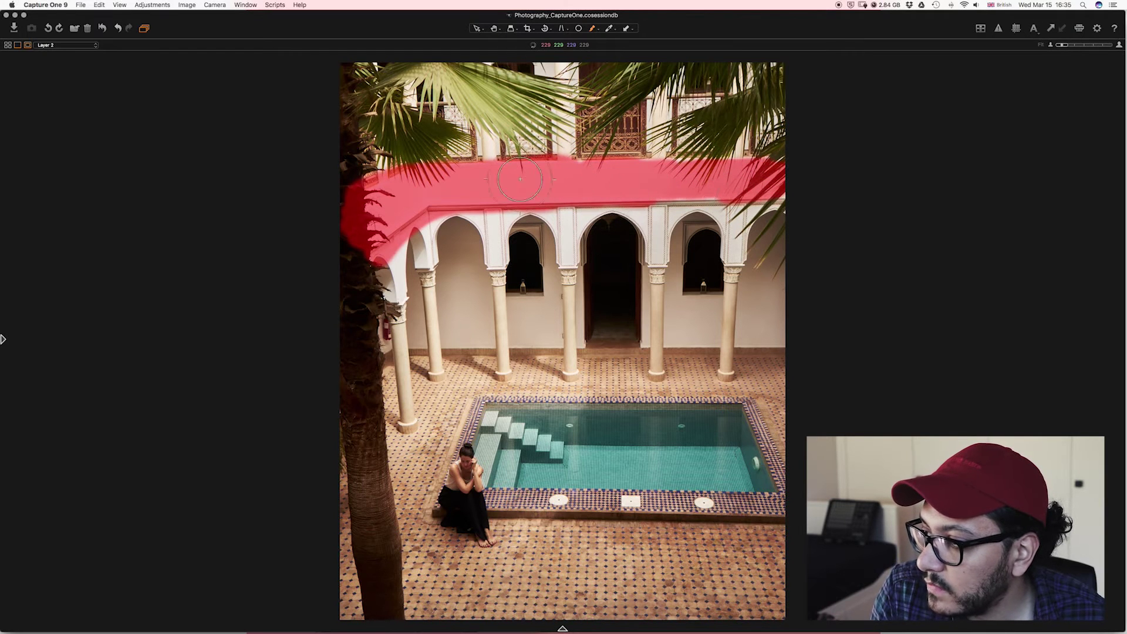
- Set Layer 2's Highlight to 54 and compare the result with the layer off and on
{"action": "mouse_move", "coordinate": [3, 354]}
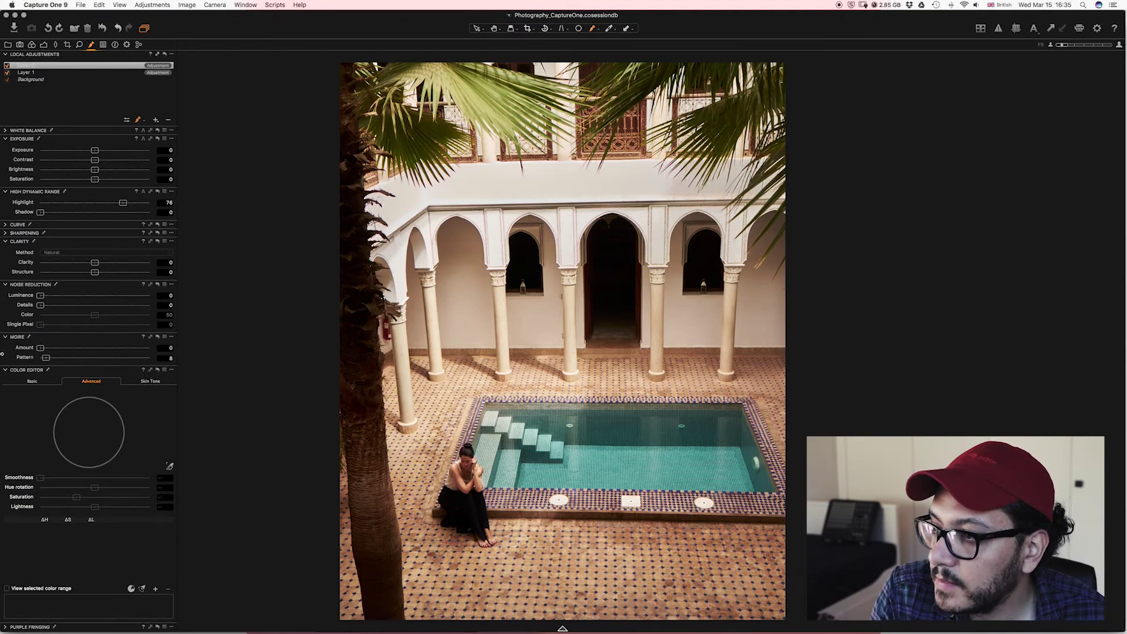
{"action": "left_click_drag", "start_coordinate": [120, 205], "coordinate": [99, 217]}
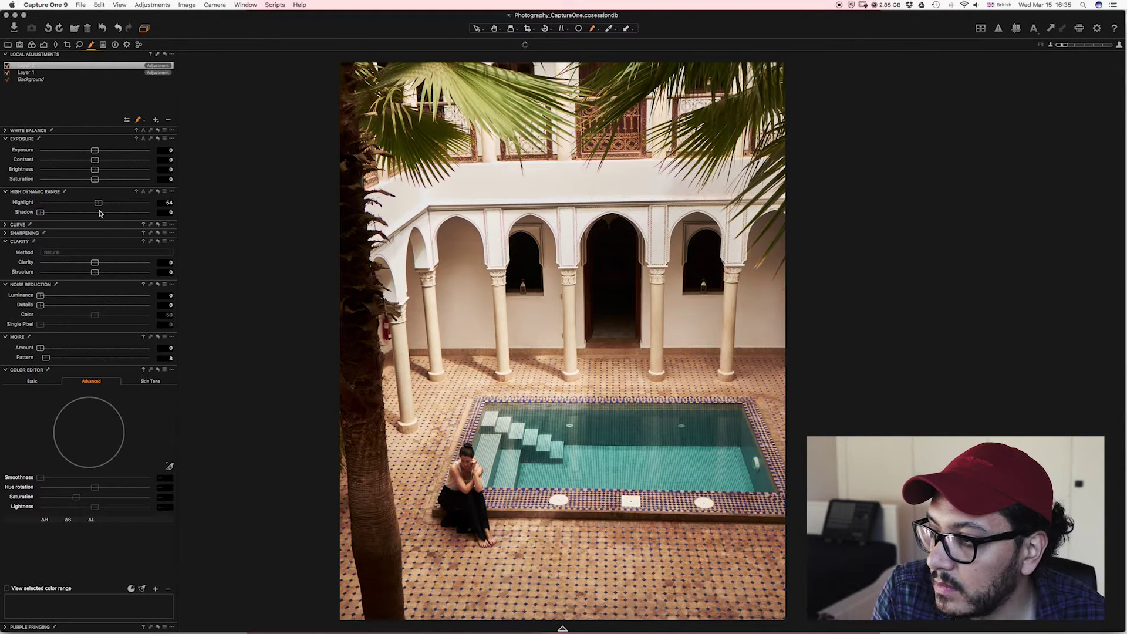
{"action": "left_click", "coordinate": [7, 67]}
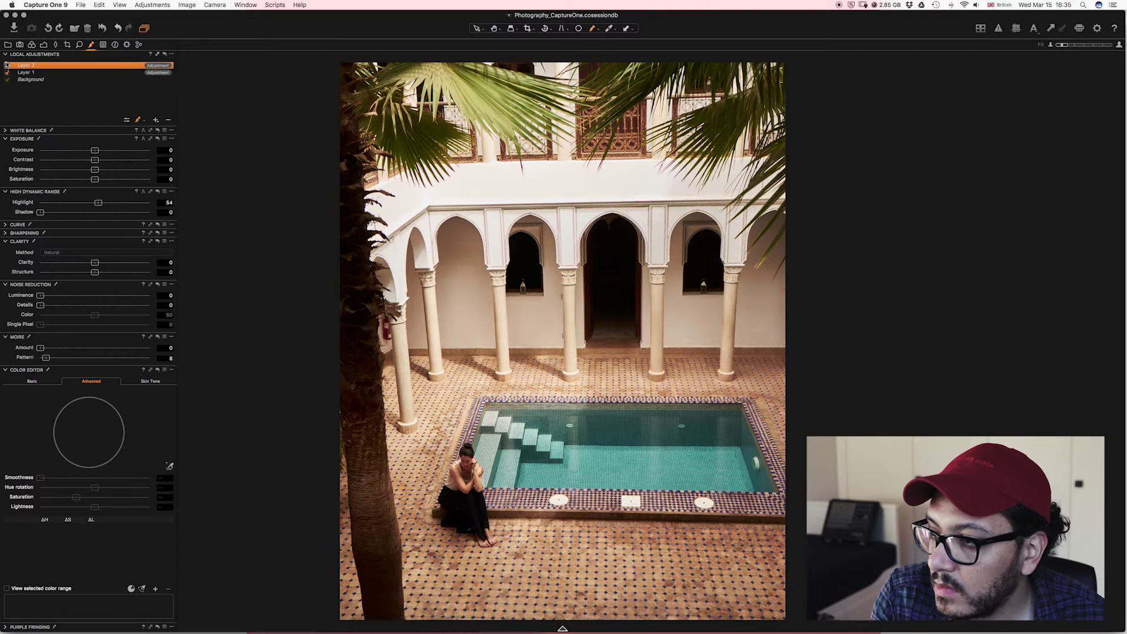
{"action": "left_click", "coordinate": [8, 66]}
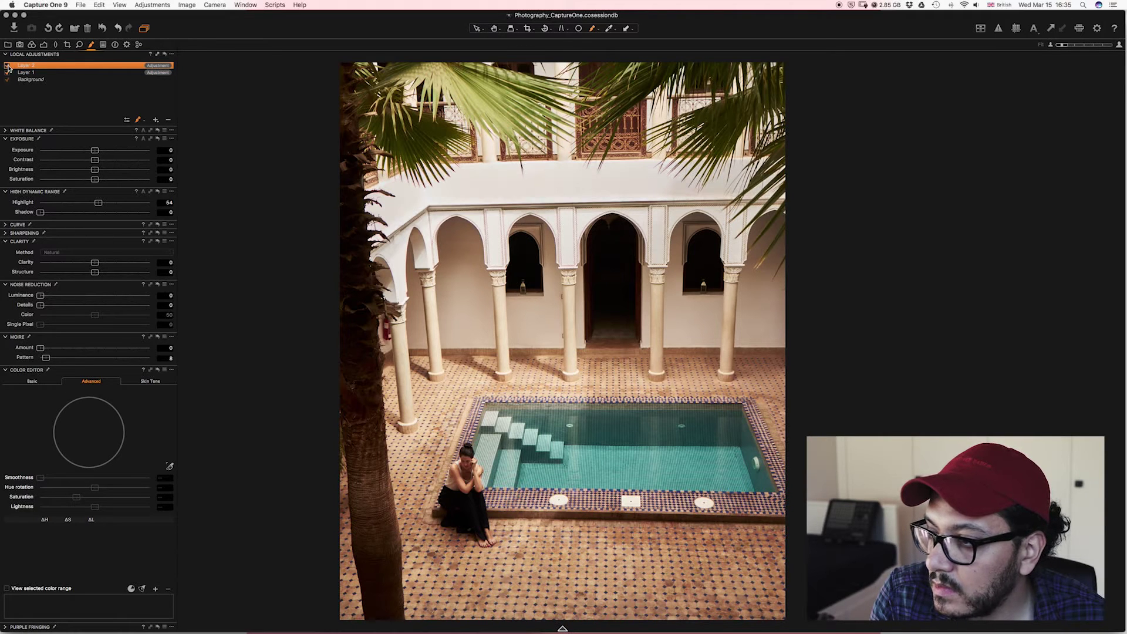
{"action": "key", "text": "super+t"}
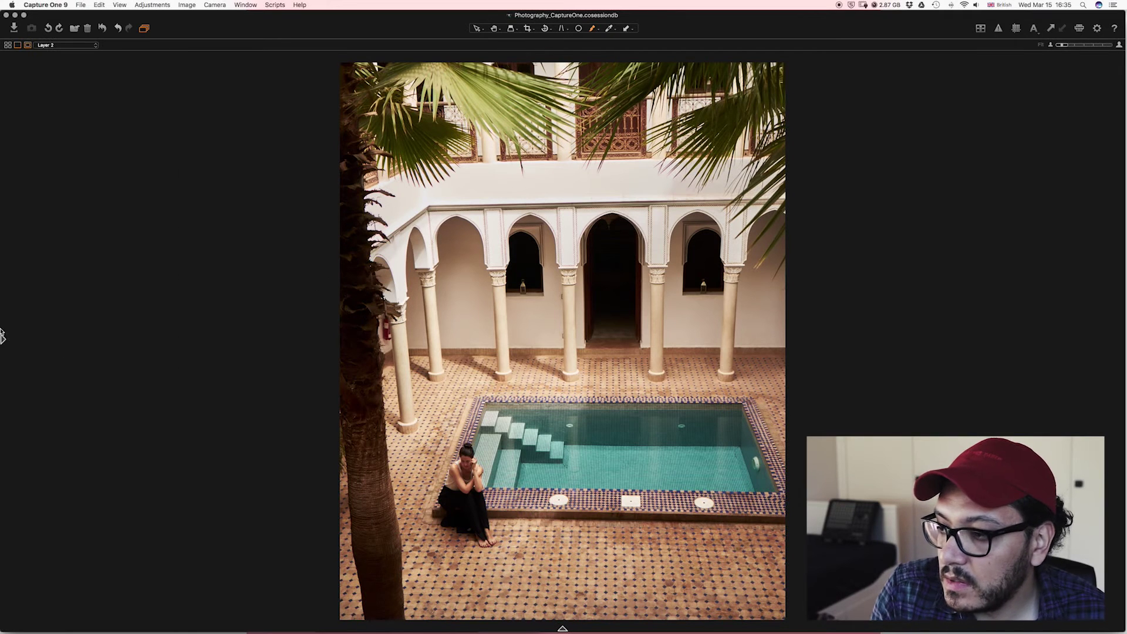
{"action": "mouse_move", "coordinate": [2, 323]}
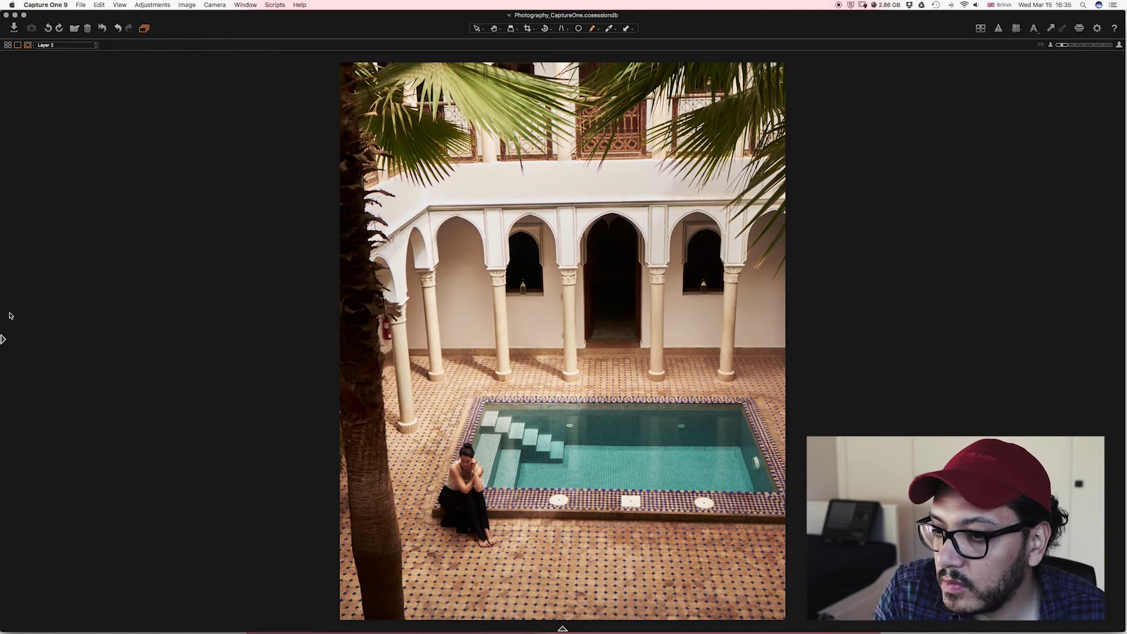
{"action": "mouse_move", "coordinate": [2, 354]}
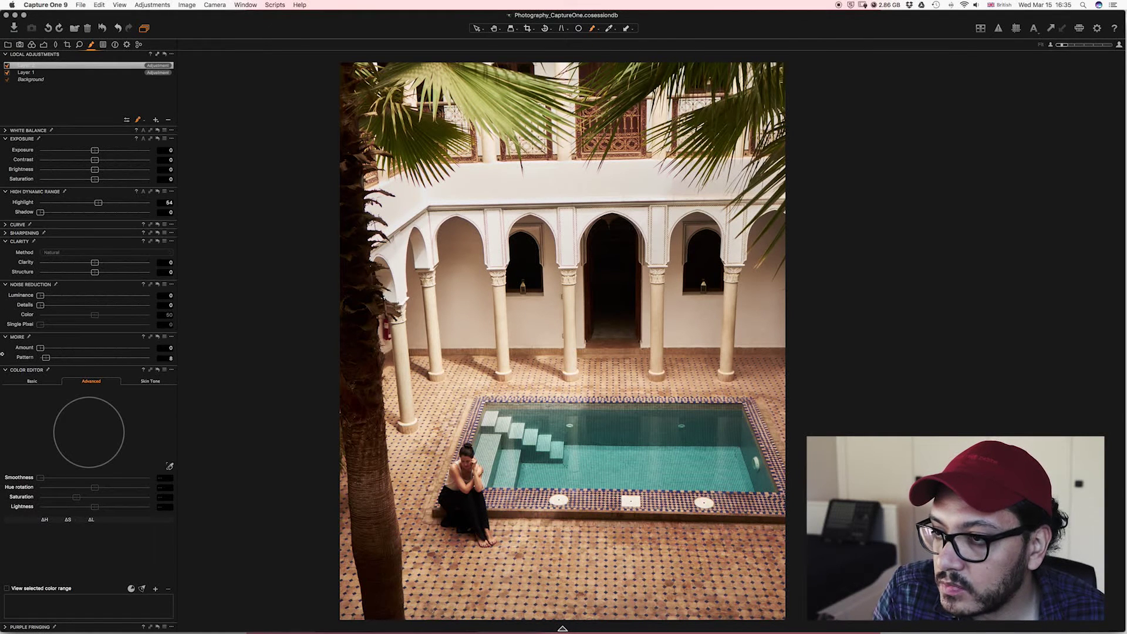
- Add a third local adjustment layer and paint its mask over the pool water and edges
{"action": "left_click", "coordinate": [157, 120]}
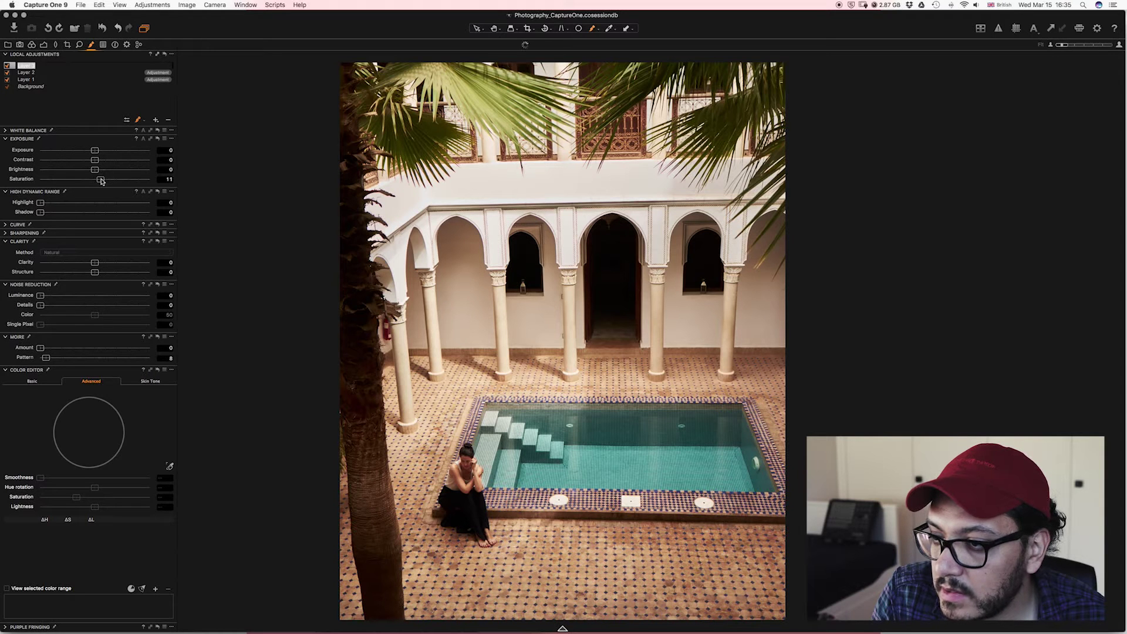
{"action": "key", "text": "alt+super+t"}
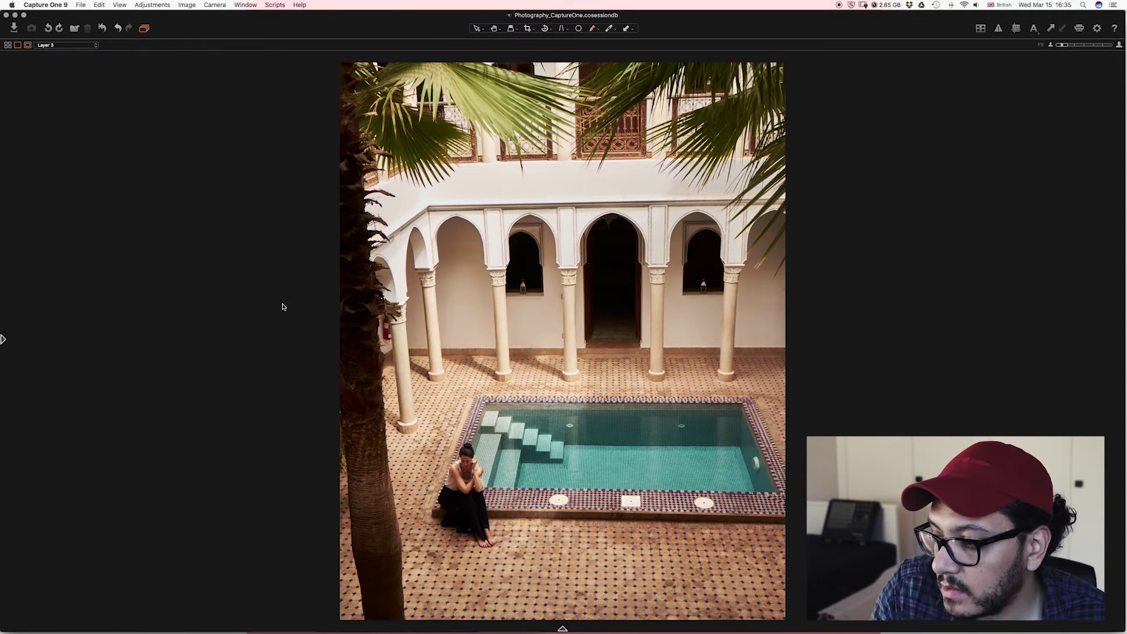
{"action": "mouse_move", "coordinate": [619, 457]}
{"action": "left_mouse_down"}
{"action": "mouse_move", "coordinate": [645, 444]}
{"action": "mouse_move", "coordinate": [573, 452]}
{"action": "mouse_move", "coordinate": [502, 416]}
{"action": "mouse_move", "coordinate": [727, 425]}
{"action": "mouse_move", "coordinate": [549, 412]}
{"action": "mouse_move", "coordinate": [488, 439]}
{"action": "mouse_move", "coordinate": [496, 478]}
{"action": "mouse_move", "coordinate": [536, 463]}
{"action": "mouse_move", "coordinate": [508, 446]}
{"action": "mouse_move", "coordinate": [557, 479]}
{"action": "mouse_move", "coordinate": [674, 476]}
{"action": "mouse_move", "coordinate": [693, 446]}
{"action": "mouse_move", "coordinate": [684, 449]}
{"action": "mouse_move", "coordinate": [725, 446]}
{"action": "mouse_move", "coordinate": [736, 429]}
{"action": "mouse_move", "coordinate": [746, 477]}
{"action": "mouse_move", "coordinate": [733, 458]}
{"action": "mouse_move", "coordinate": [749, 464]}
{"action": "mouse_move", "coordinate": [663, 472]}
{"action": "left_mouse_up"}
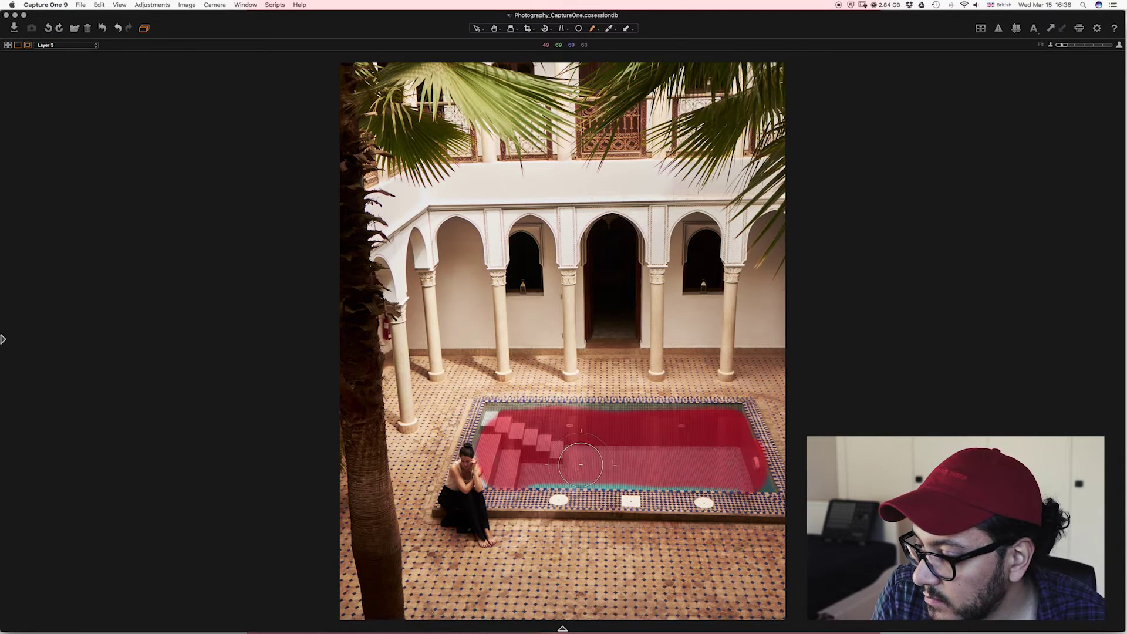
{"action": "key", "text": "m"}
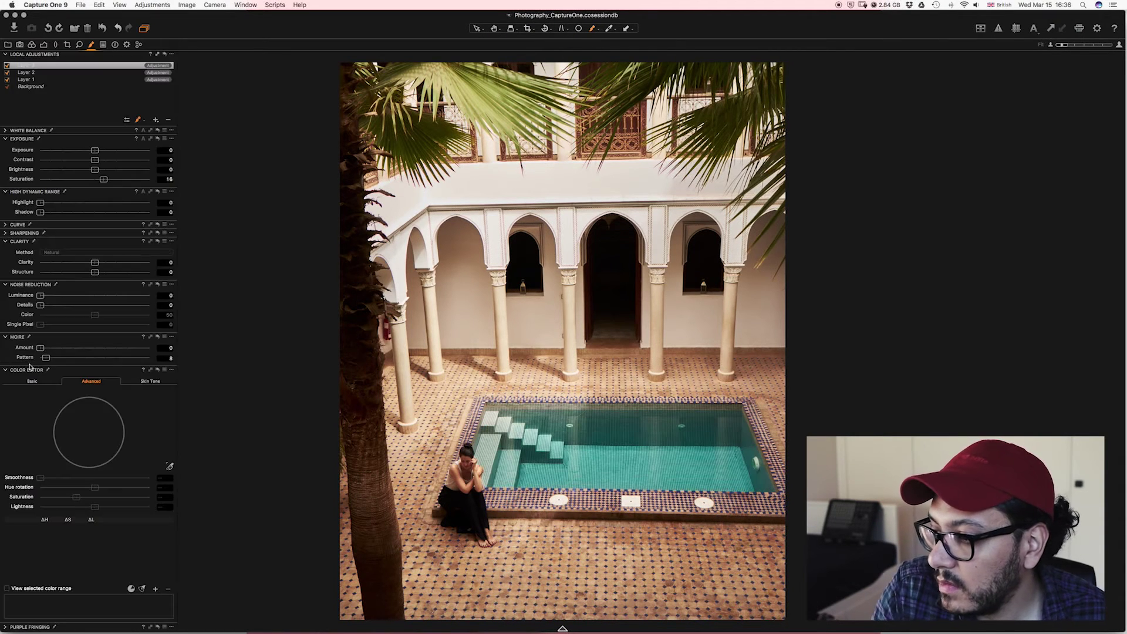
{"action": "key", "text": "m"}
{"action": "left_click_drag", "start_coordinate": [497, 418], "coordinate": [732, 419]}
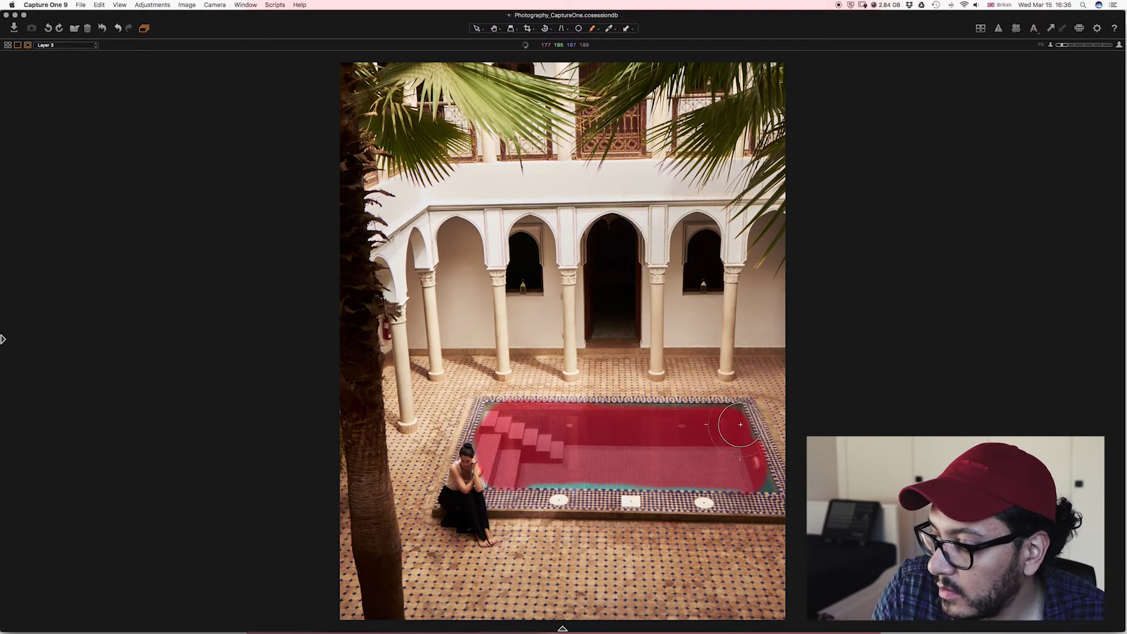
{"action": "key", "text": "m"}
{"action": "key", "text": "m"}
{"action": "mouse_move", "coordinate": [757, 484]}
{"action": "left_mouse_down"}
{"action": "mouse_move", "coordinate": [690, 469]}
{"action": "mouse_move", "coordinate": [529, 466]}
{"action": "left_mouse_up"}
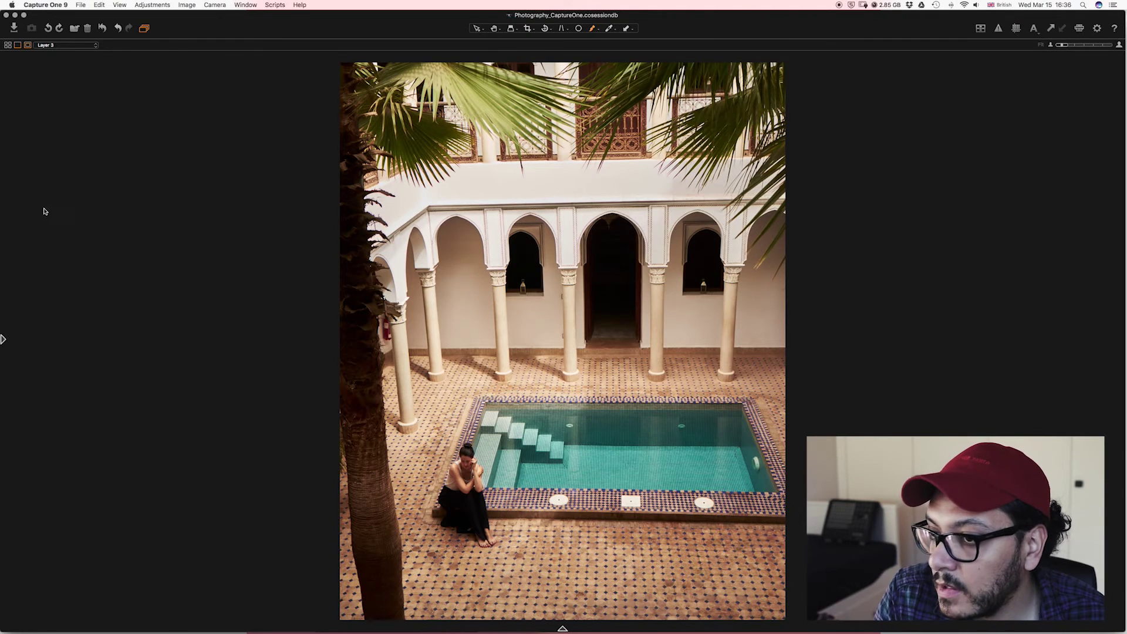
- Make Layer 3 the active adjustment layer and toggle the tool panels off and on
{"action": "mouse_move", "coordinate": [2, 198]}
{"action": "left_click", "coordinate": [7, 66]}
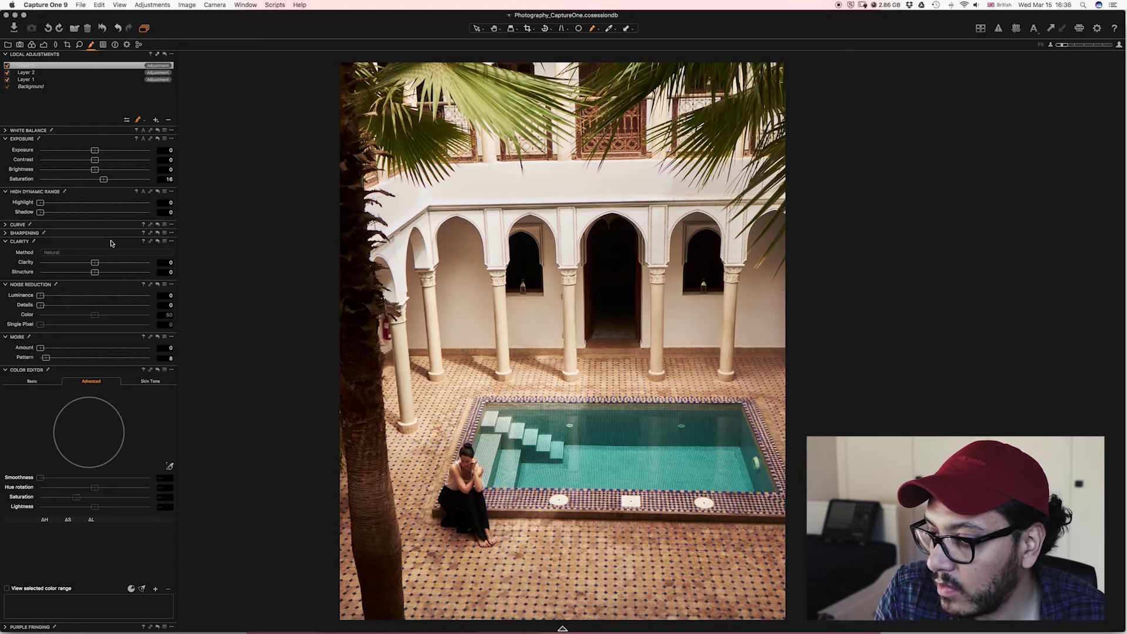
{"action": "key", "text": "super+t"}
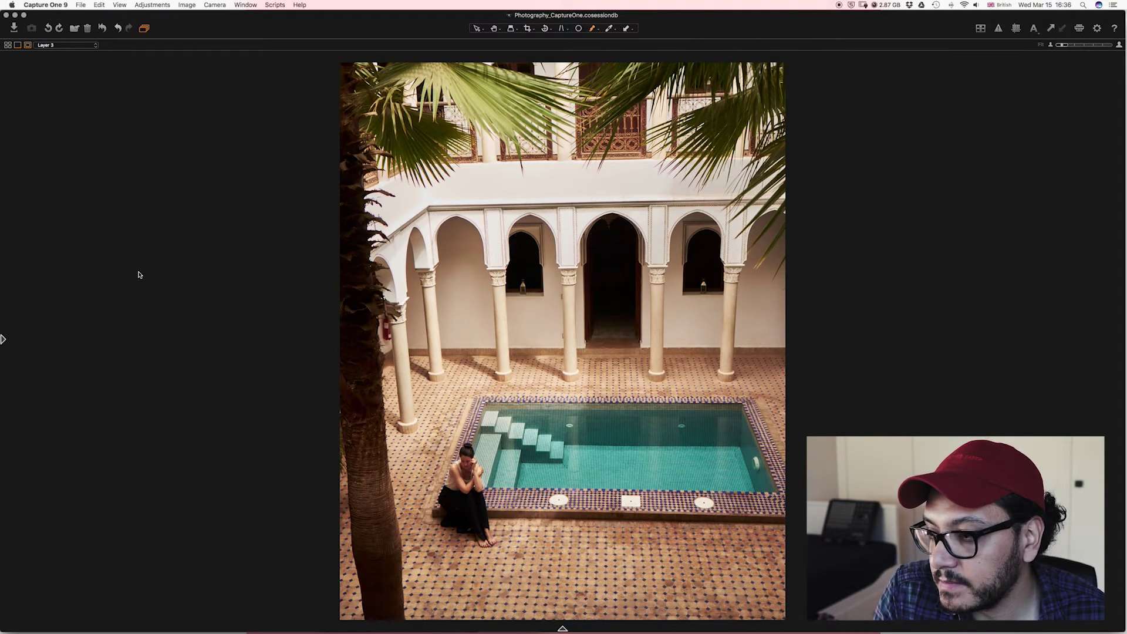
{"action": "key", "text": "super+t"}
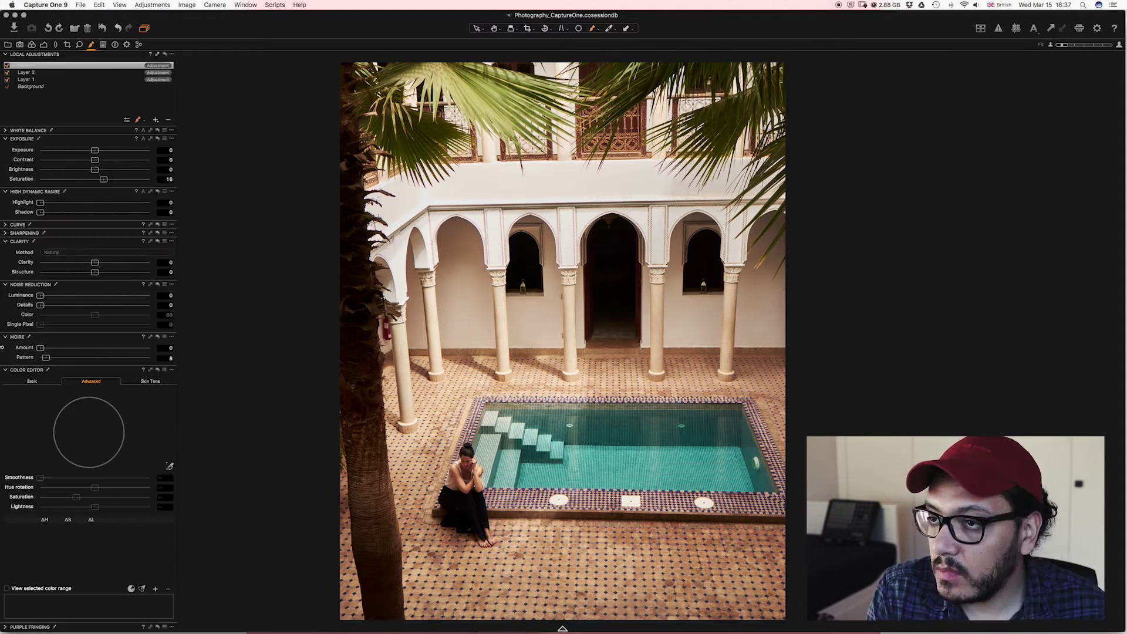
{"action": "left_click", "coordinate": [80, 45]}
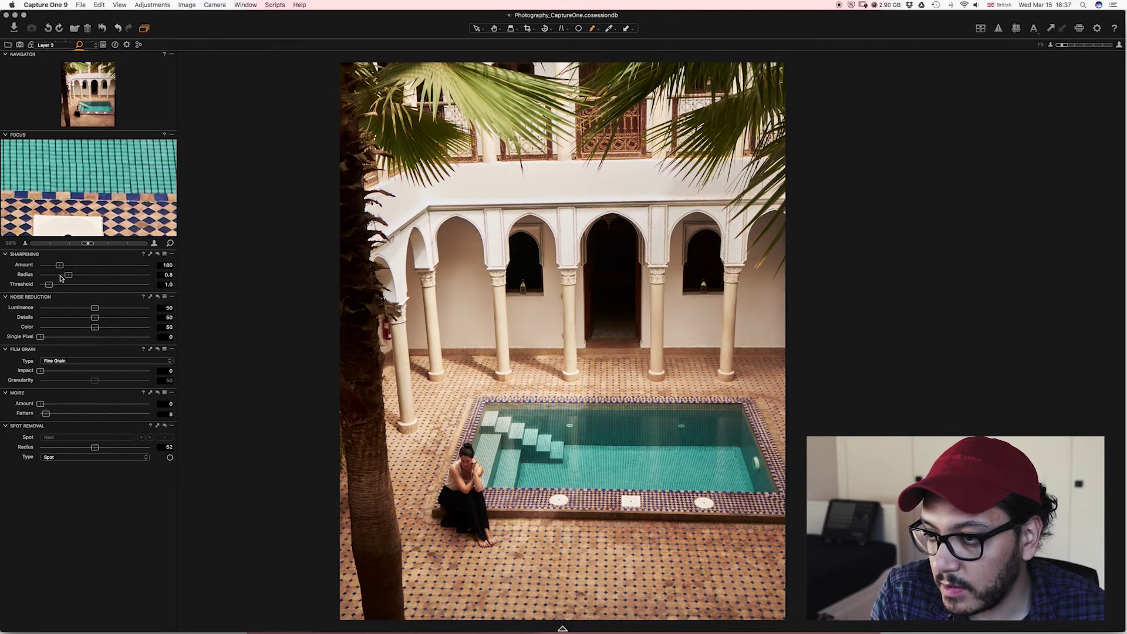
- Inspect the woman by the pool at 100% zoom, then return to the fit view
{"action": "key", "text": "super+t"}
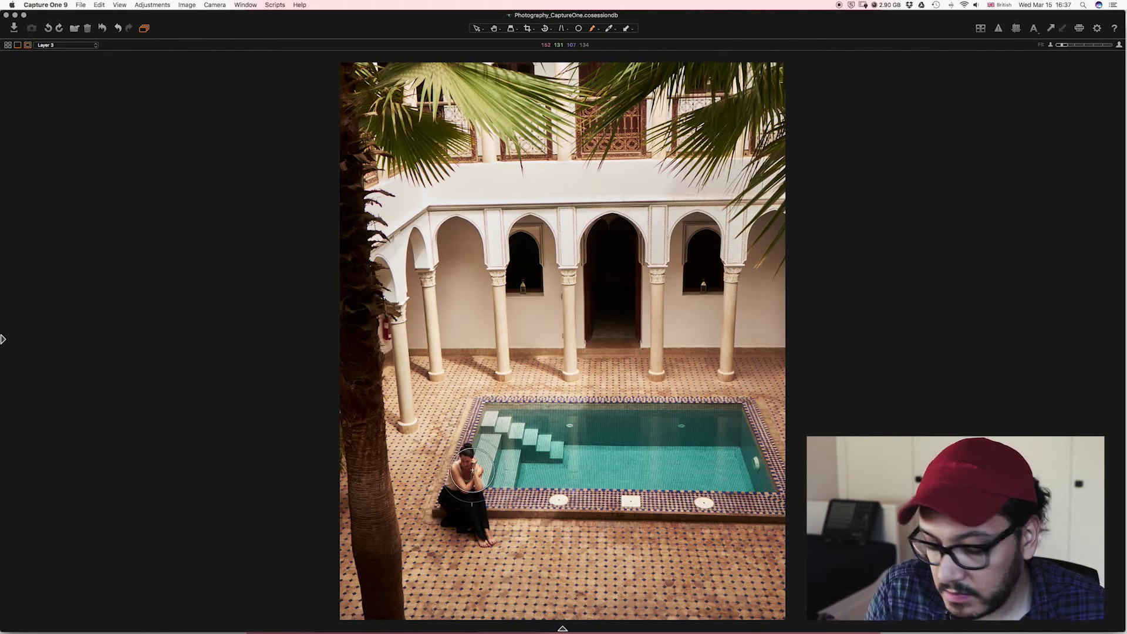
{"action": "key", "text": "h"}
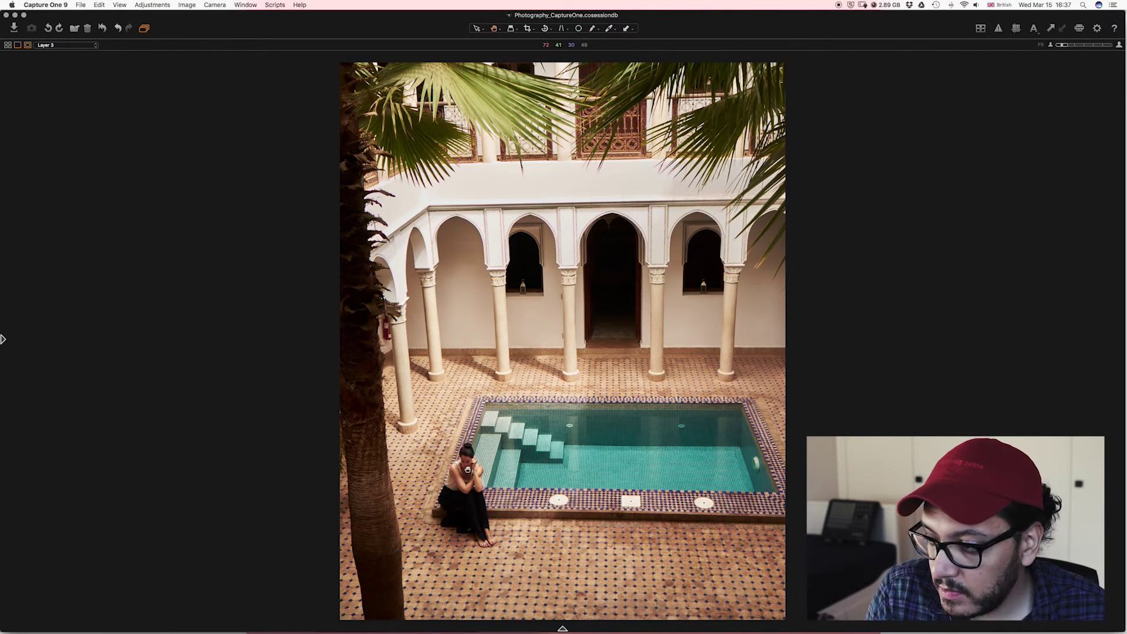
{"action": "double_click", "coordinate": [466, 471]}
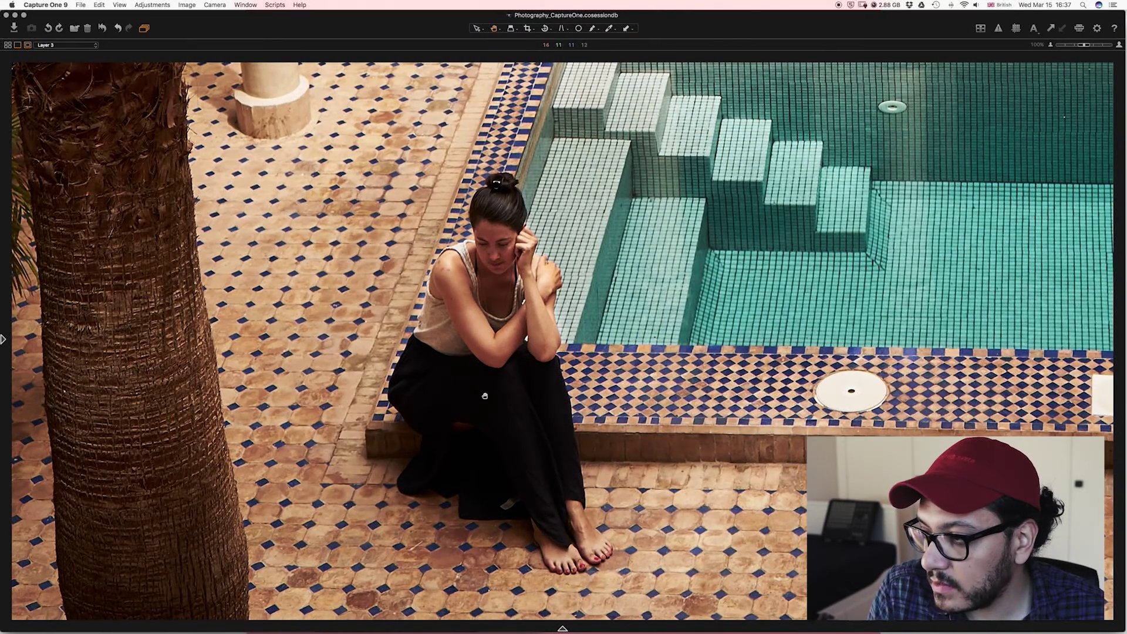
{"action": "double_click", "coordinate": [512, 280]}
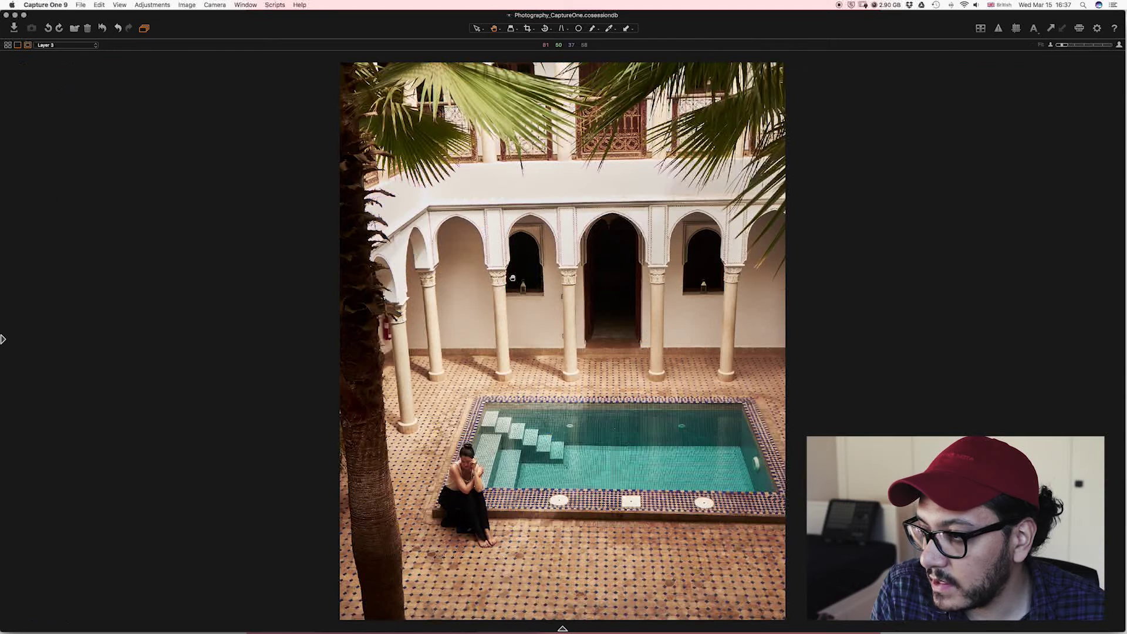
{"action": "left_click", "coordinate": [3, 339]}
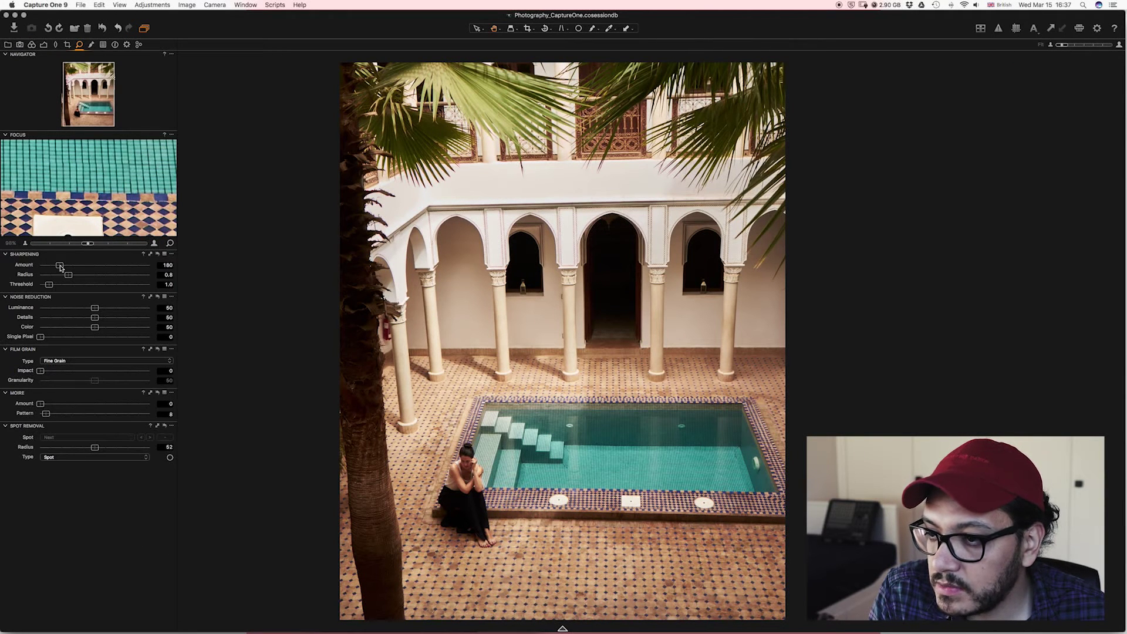
- Set Sharpening Amount to 280 and add Soft Grain film grain at impact 29
{"action": "left_click_drag", "start_coordinate": [60, 267], "coordinate": [68, 268]}
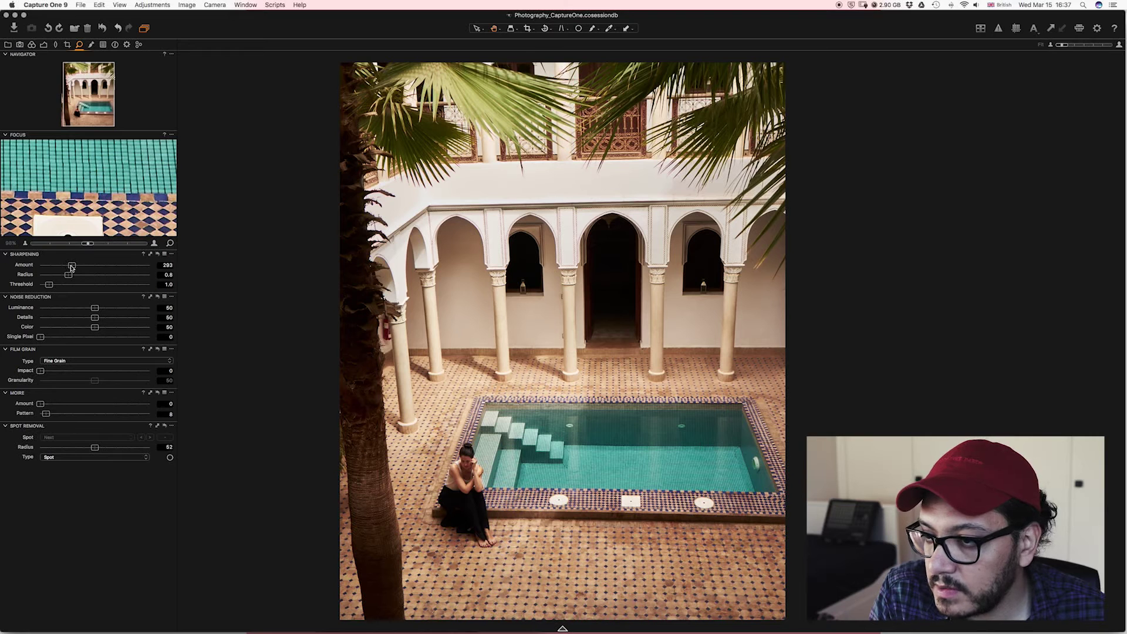
{"action": "left_click_drag", "start_coordinate": [71, 268], "coordinate": [69, 268]}
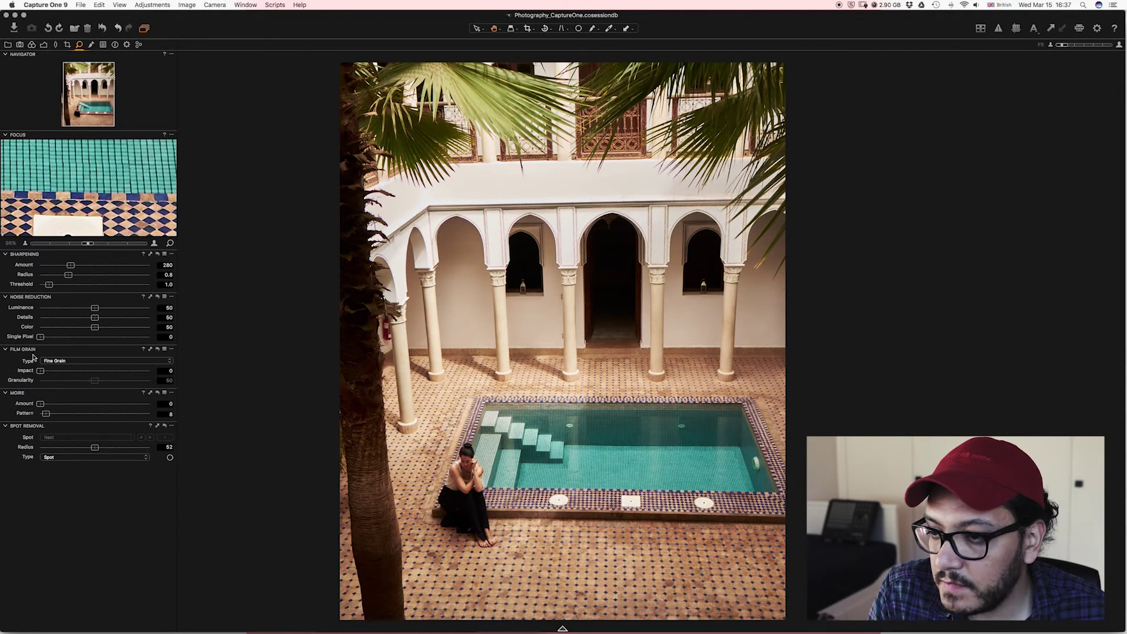
{"action": "left_click", "coordinate": [66, 362]}
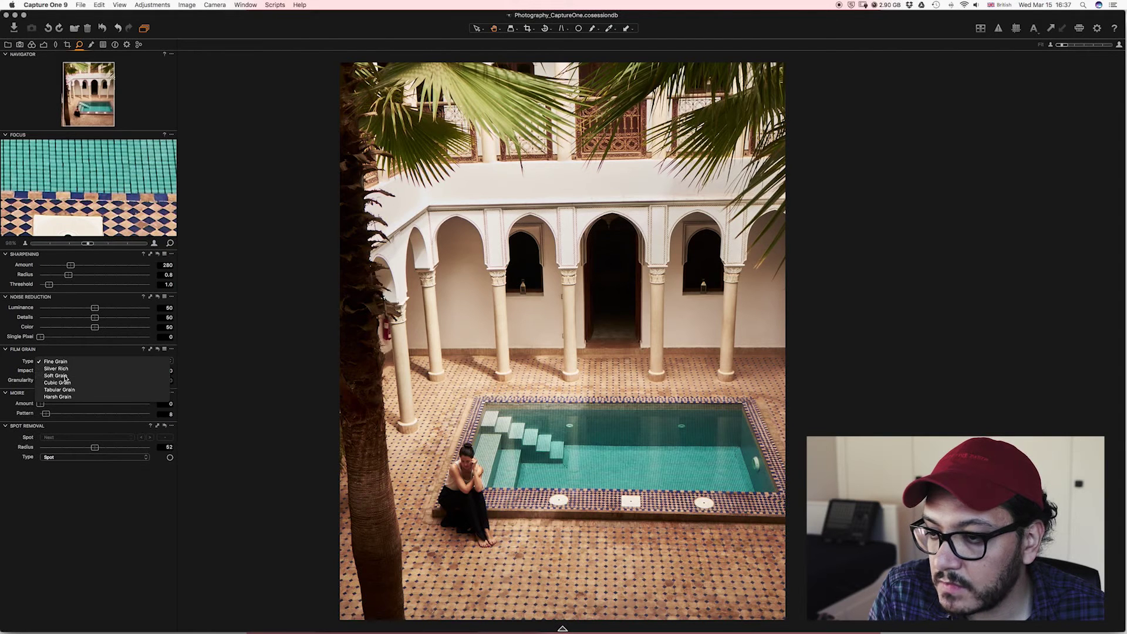
{"action": "left_click", "coordinate": [67, 369]}
{"action": "left_click_drag", "start_coordinate": [59, 371], "coordinate": [71, 374]}
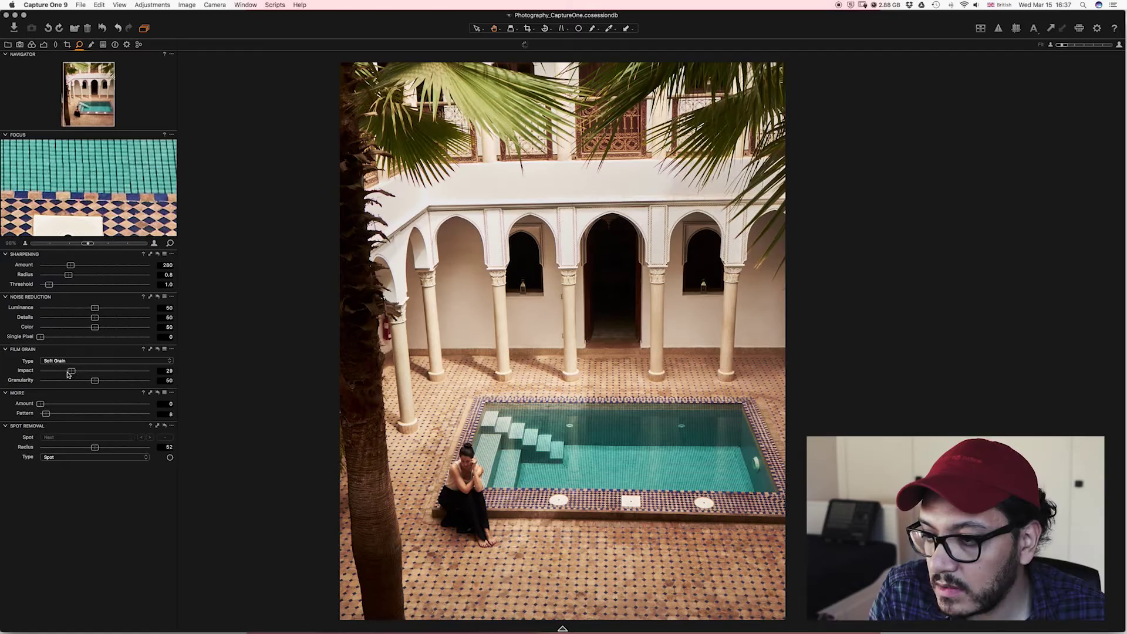
- Check the sharpening and grain at 100% zoom before returning to the fit view
{"action": "key", "text": "super+t"}
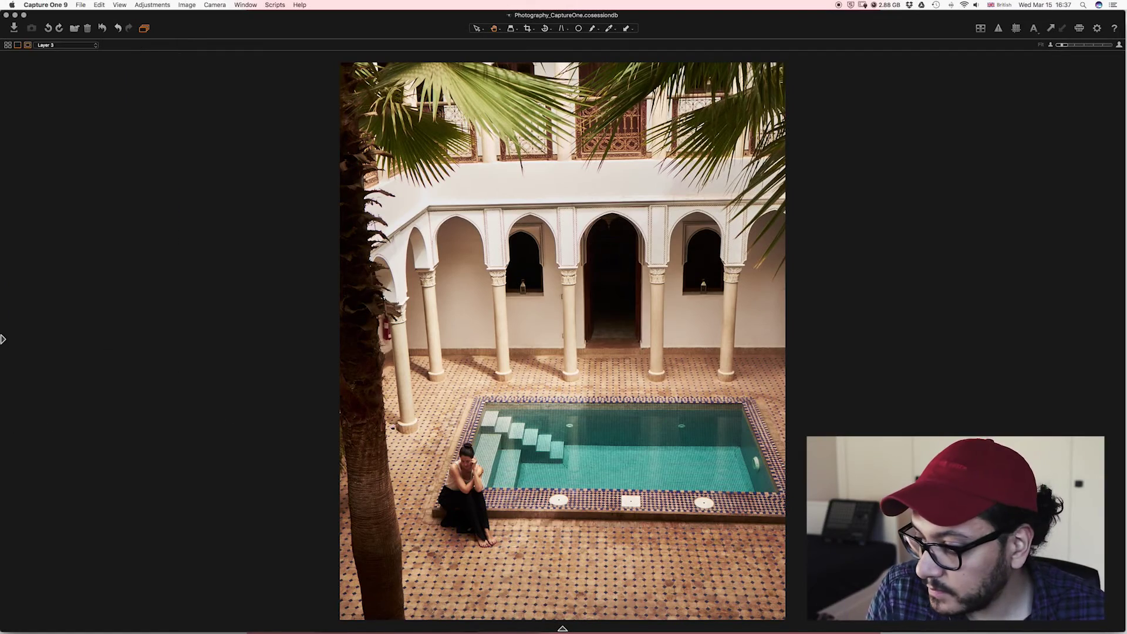
{"action": "left_click", "coordinate": [429, 425]}
{"action": "scroll", "coordinate": [467, 435], "scroll_direction": "down", "scroll_amount": 5}
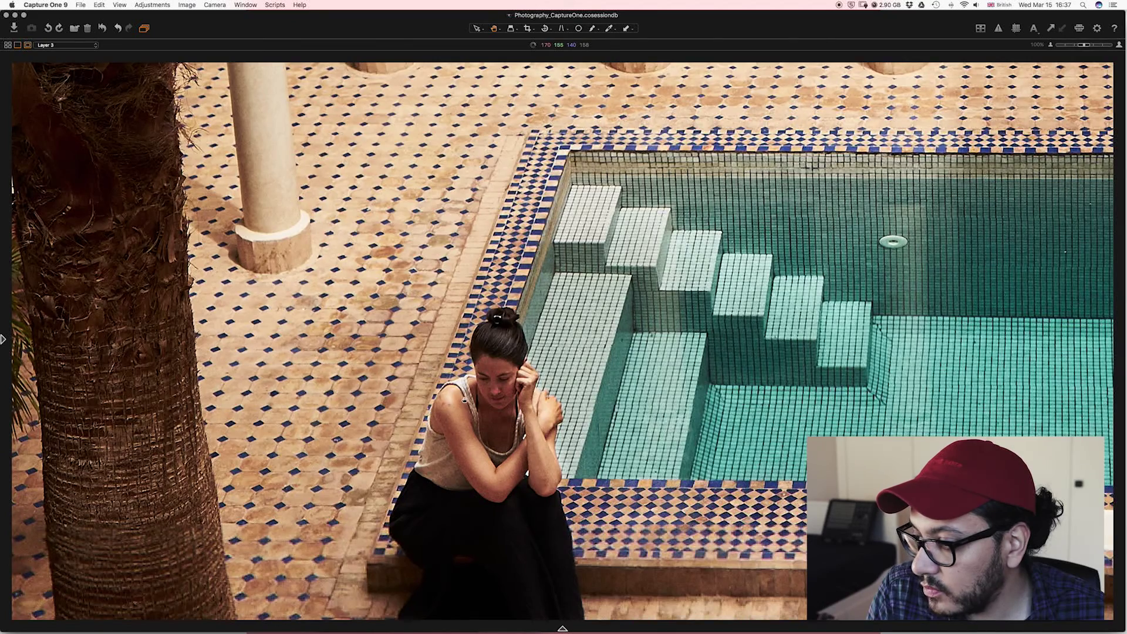
{"action": "left_click", "coordinate": [464, 400]}
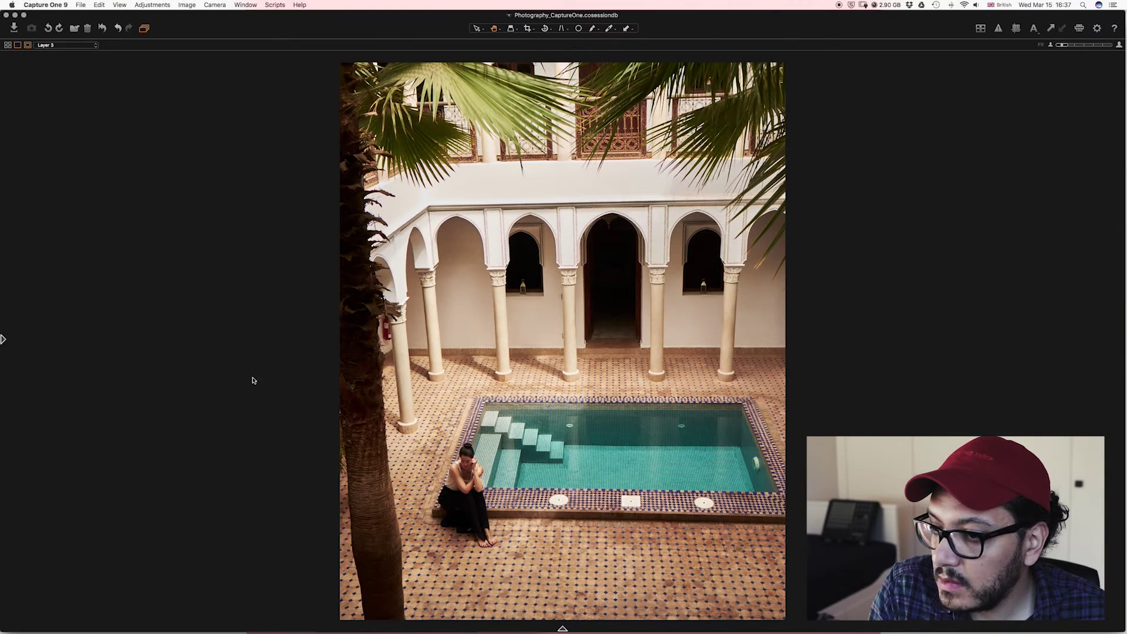
- Push the Shadow wheel in Color Balance toward blue for a subtle shadow tint
{"action": "left_click", "coordinate": [5, 339]}
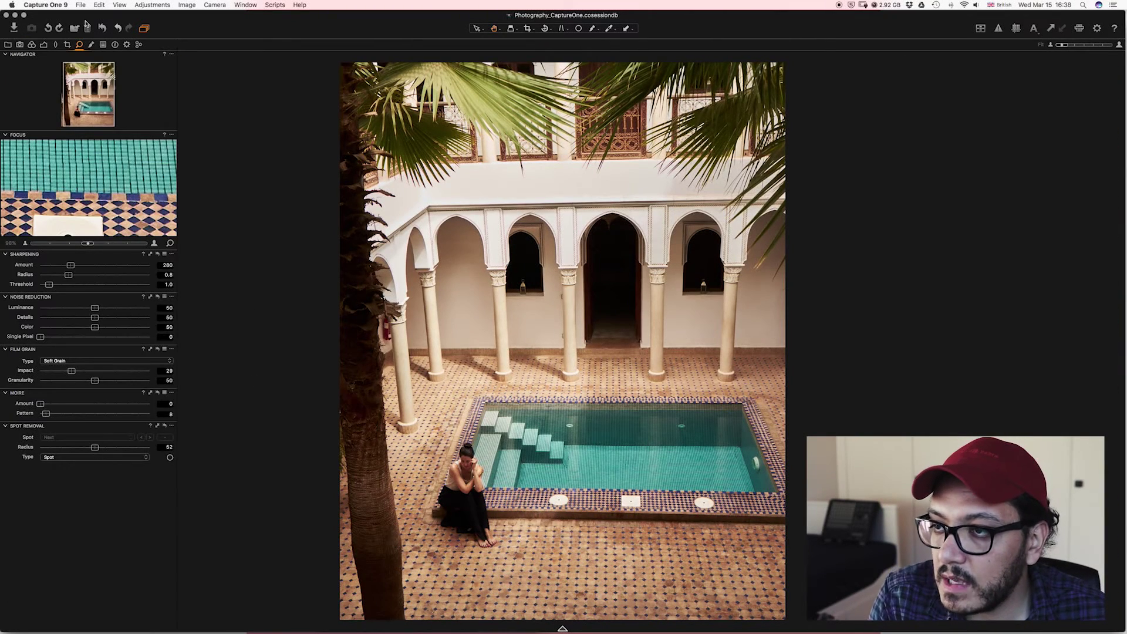
{"action": "left_click", "coordinate": [32, 44]}
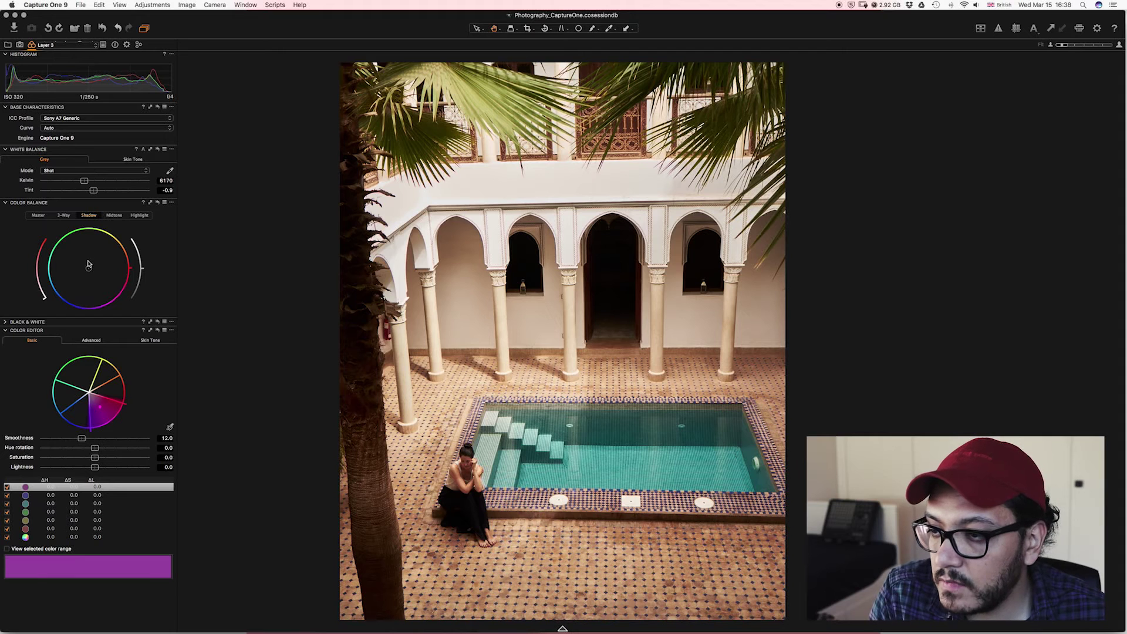
{"action": "left_click_drag", "start_coordinate": [88, 270], "coordinate": [83, 274]}
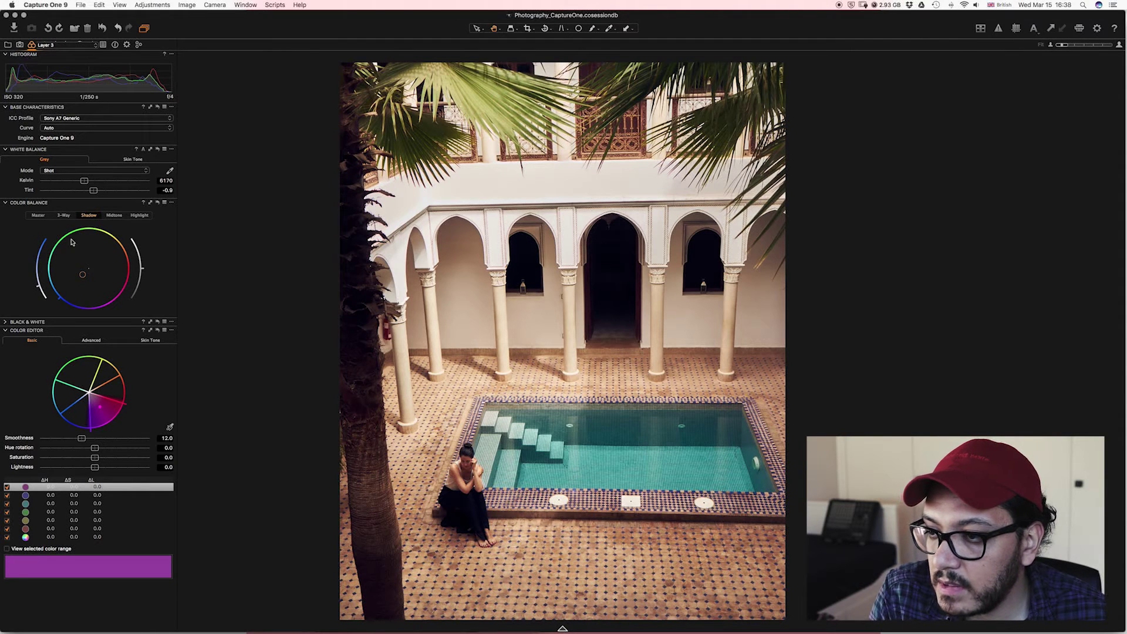
{"action": "left_click", "coordinate": [88, 215]}
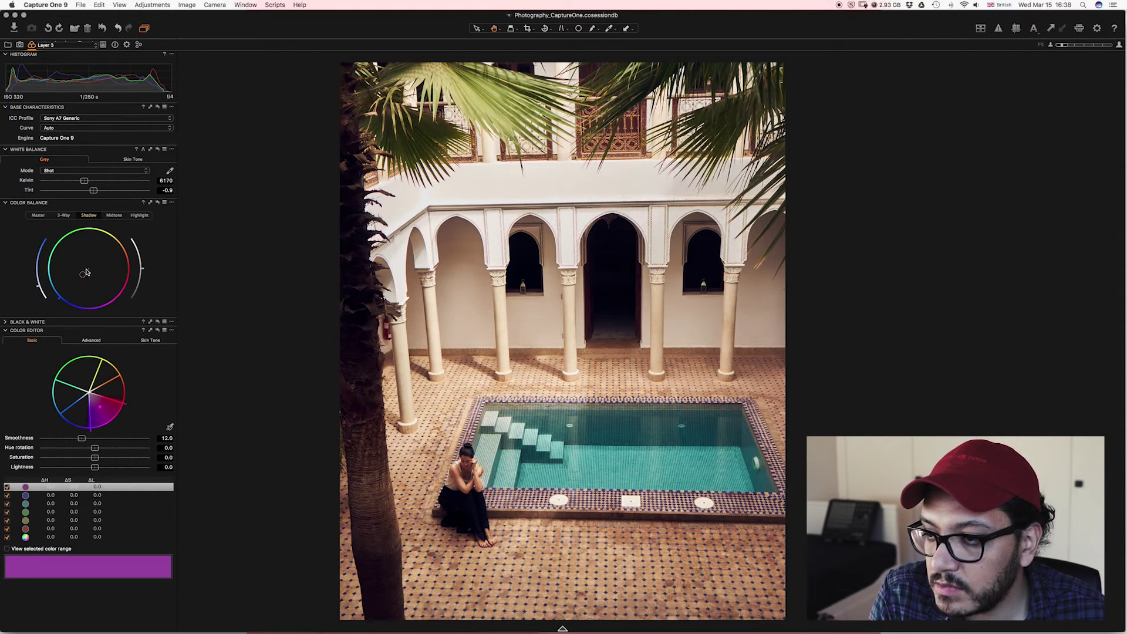
{"action": "mouse_move", "coordinate": [77, 282]}
{"action": "left_mouse_down"}
{"action": "mouse_move", "coordinate": [61, 298]}
{"action": "mouse_move", "coordinate": [77, 278]}
{"action": "left_mouse_up"}
{"action": "key", "text": "super+t"}
{"action": "key", "text": "super+t"}
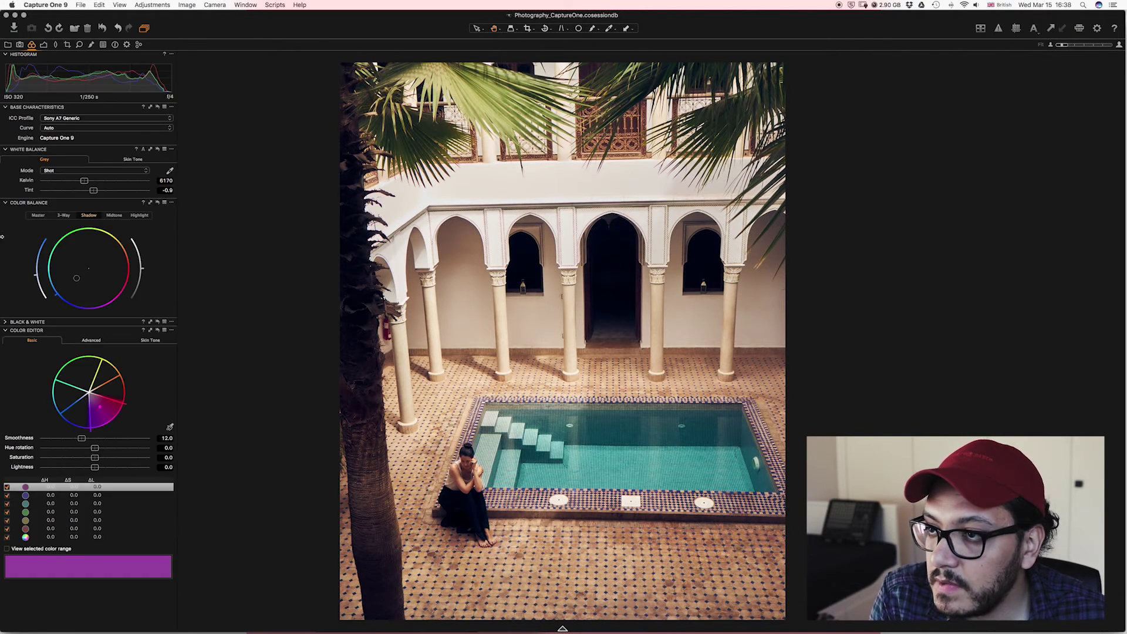
{"action": "left_click", "coordinate": [44, 46]}
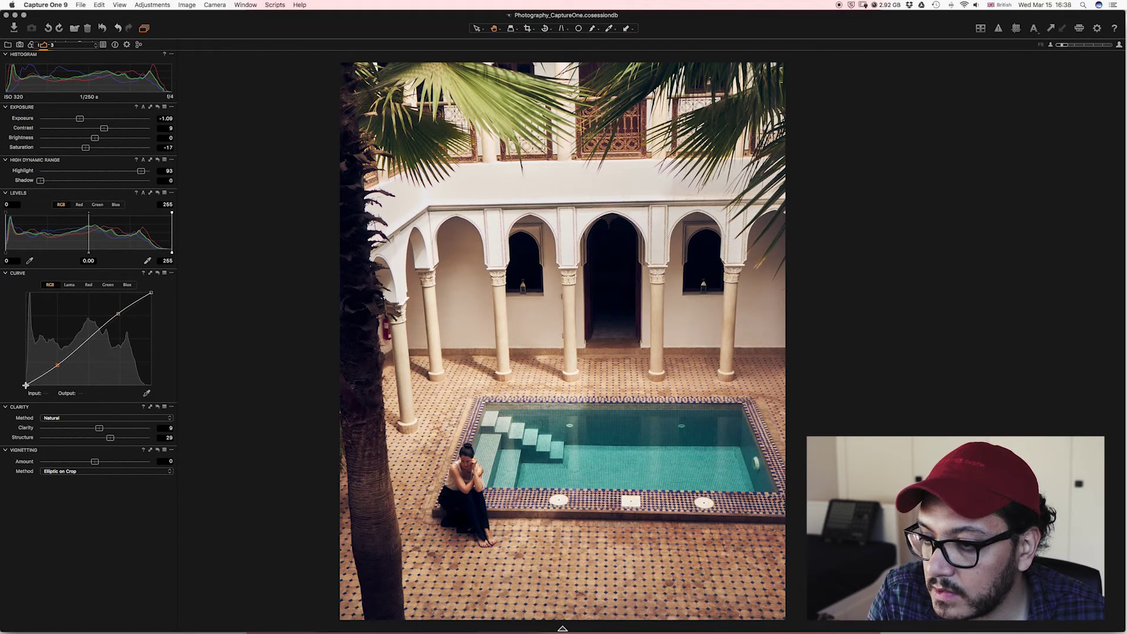
- Lift the curve's black point, set vignetting to -0.236 and saturation to -23
{"action": "left_click_drag", "start_coordinate": [25, 385], "coordinate": [21, 383]}
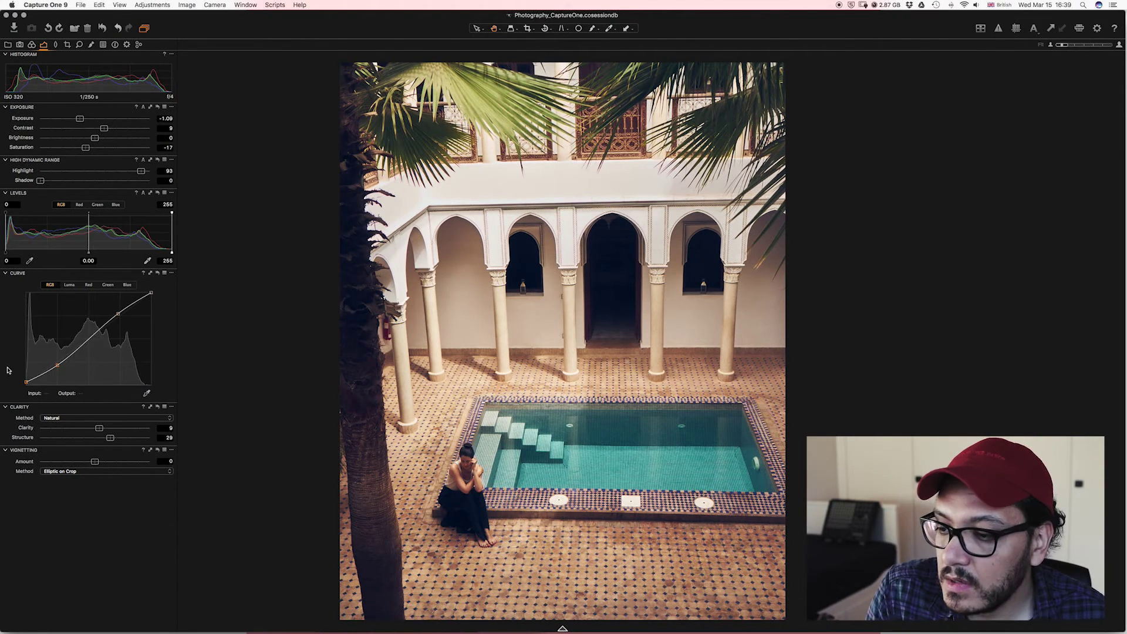
{"action": "left_click_drag", "start_coordinate": [95, 461], "coordinate": [92, 468]}
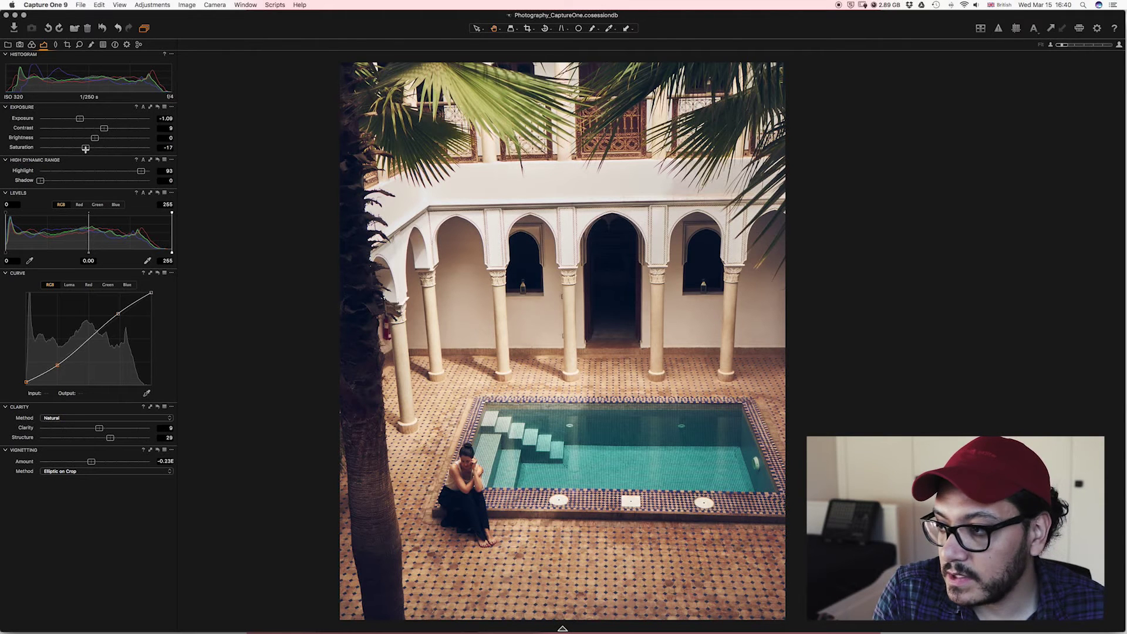
{"action": "left_click_drag", "start_coordinate": [85, 149], "coordinate": [80, 153]}
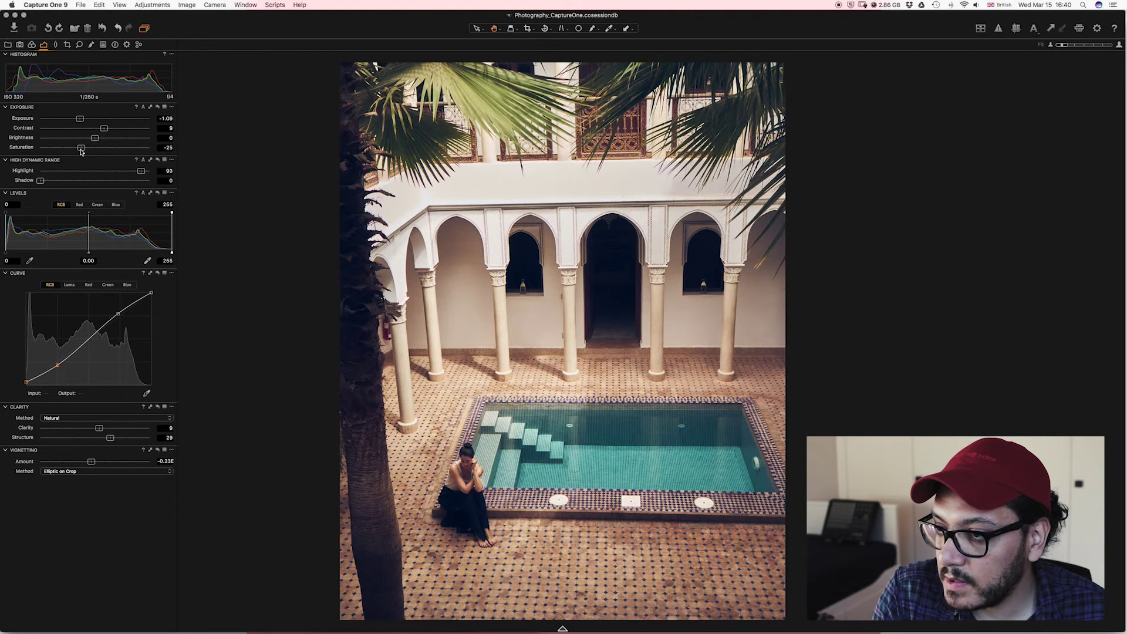
{"action": "left_click_drag", "start_coordinate": [81, 151], "coordinate": [82, 152]}
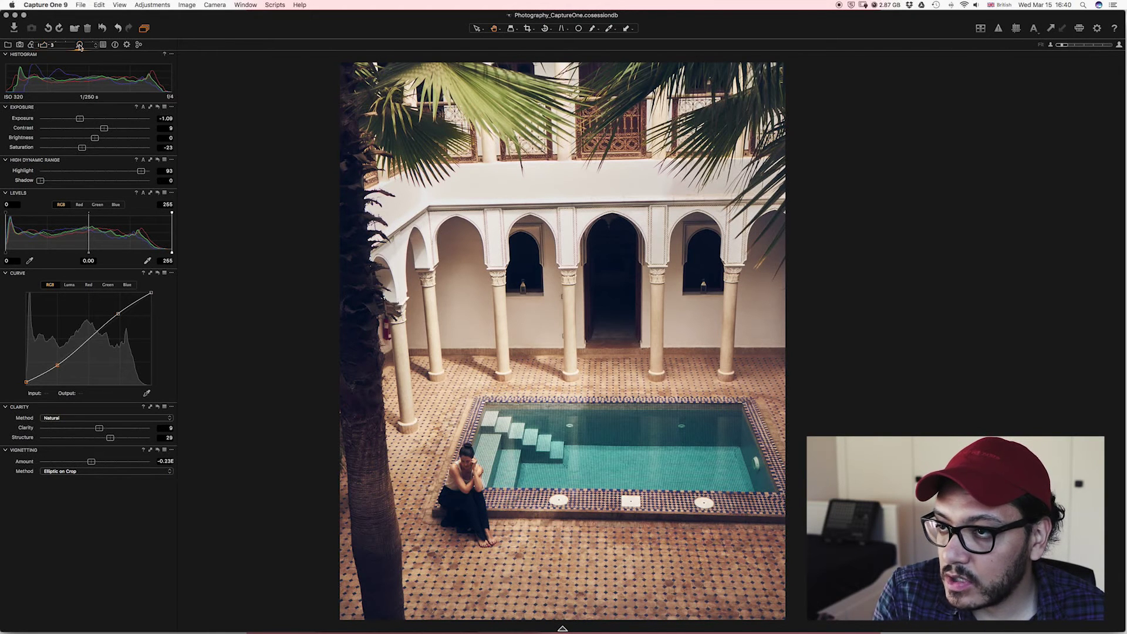
{"action": "left_click", "coordinate": [79, 45]}
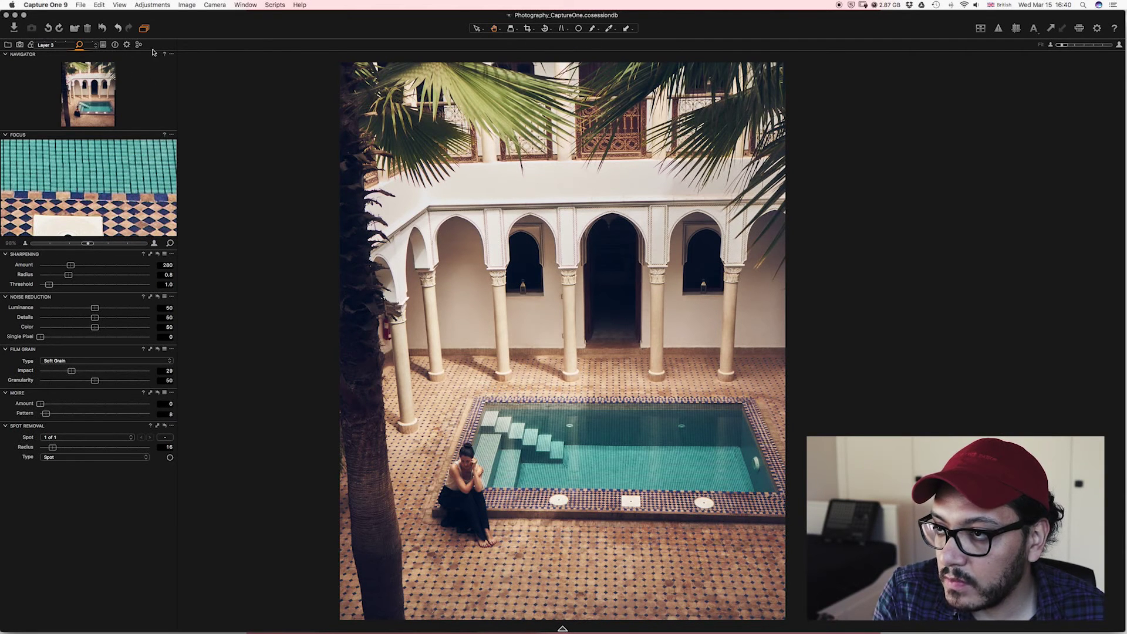
- Process the photo with the full-size, quality 100 JPEG recipe named Morocco to the Desktop
{"action": "left_click", "coordinate": [92, 44]}
{"action": "left_click", "coordinate": [93, 44]}
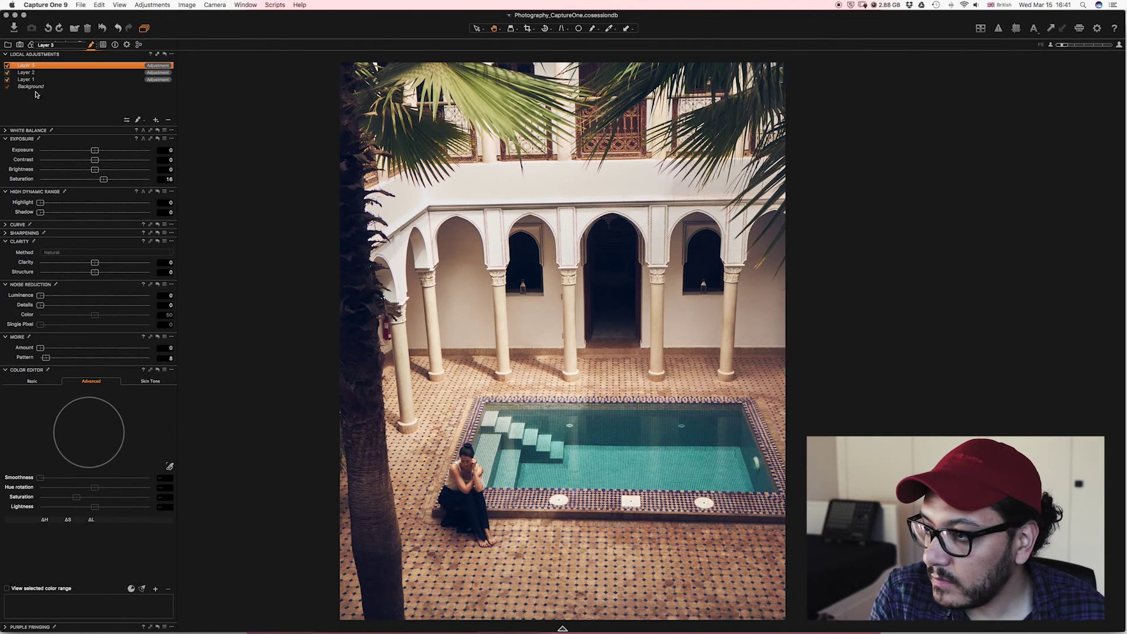
{"action": "left_click", "coordinate": [127, 45]}
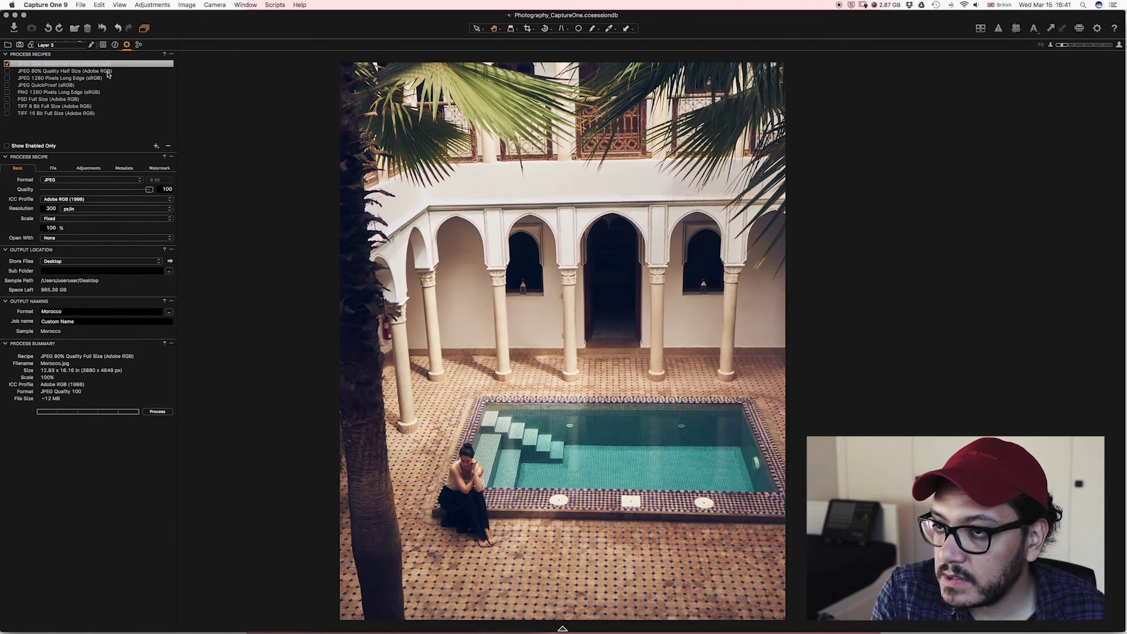
{"action": "key", "text": "super+t"}
{"action": "key", "text": "super+t"}
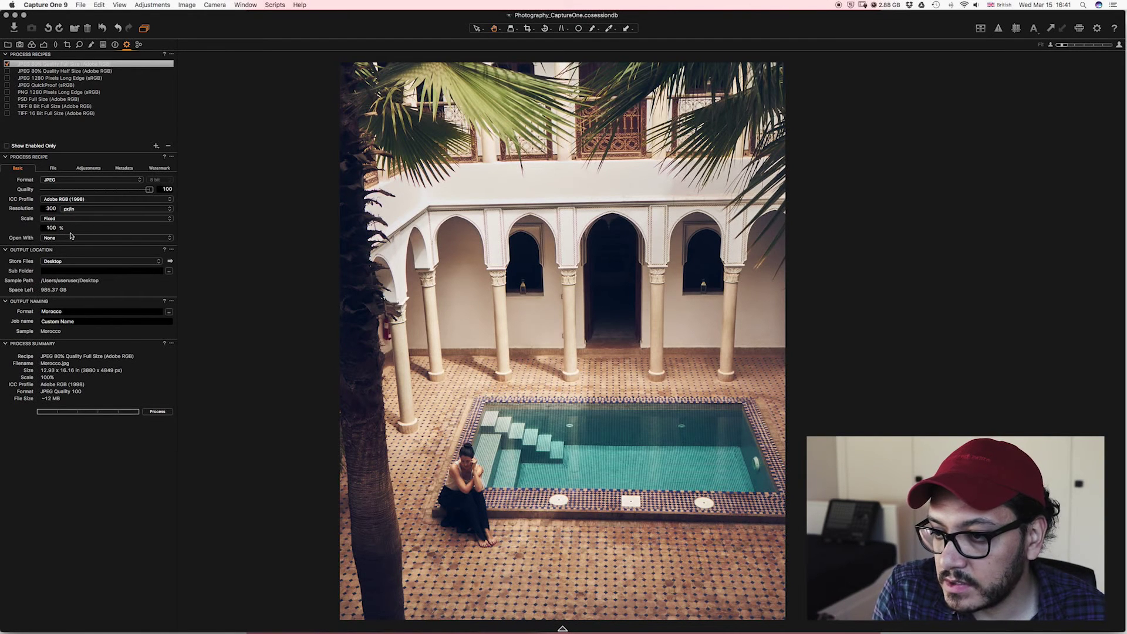
{"action": "left_click", "coordinate": [158, 413]}
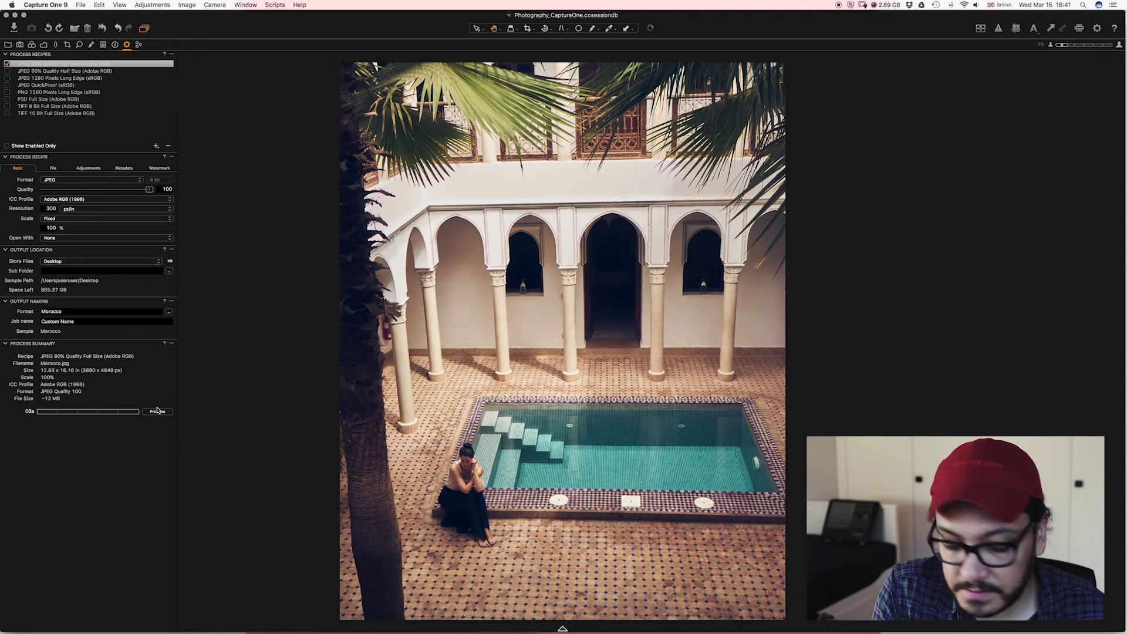
{"action": "key", "text": "super+alt+t"}
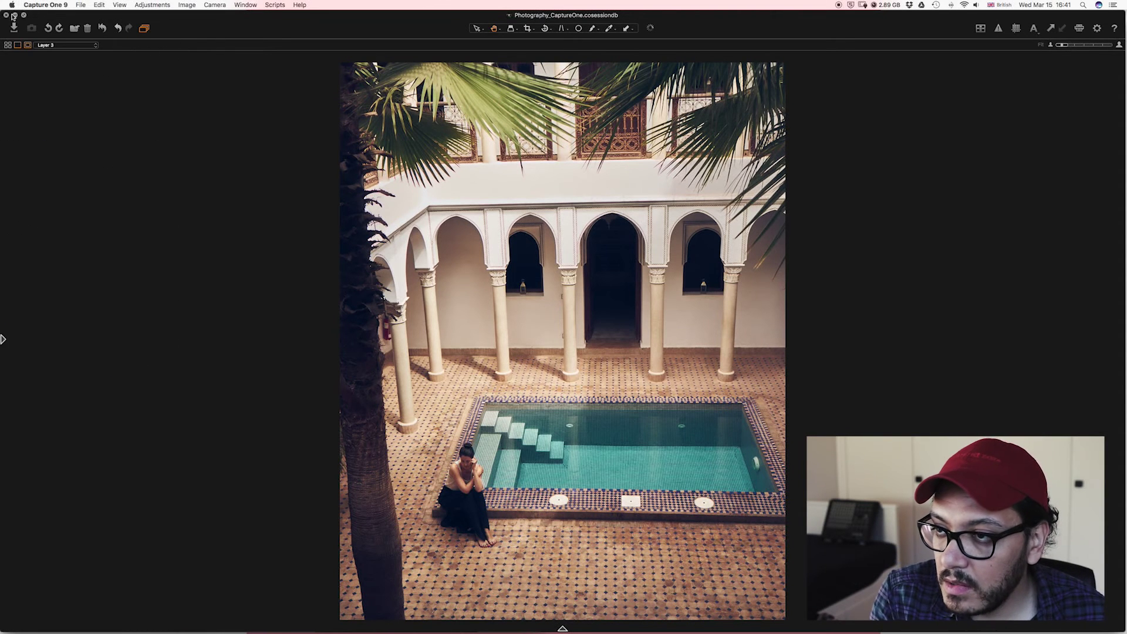
- Preview Morocco 1.jpg on the desktop and show its Get Info window reporting 18.3 MB
{"action": "left_click", "coordinate": [14, 15]}
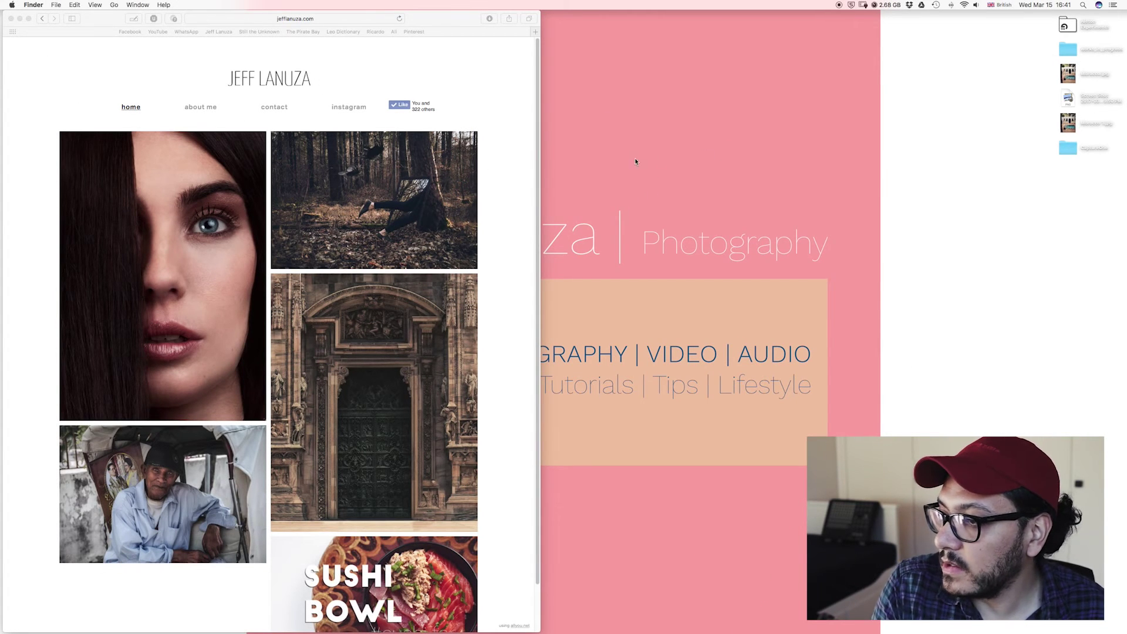
{"action": "left_click", "coordinate": [1067, 124]}
{"action": "key", "text": "space"}
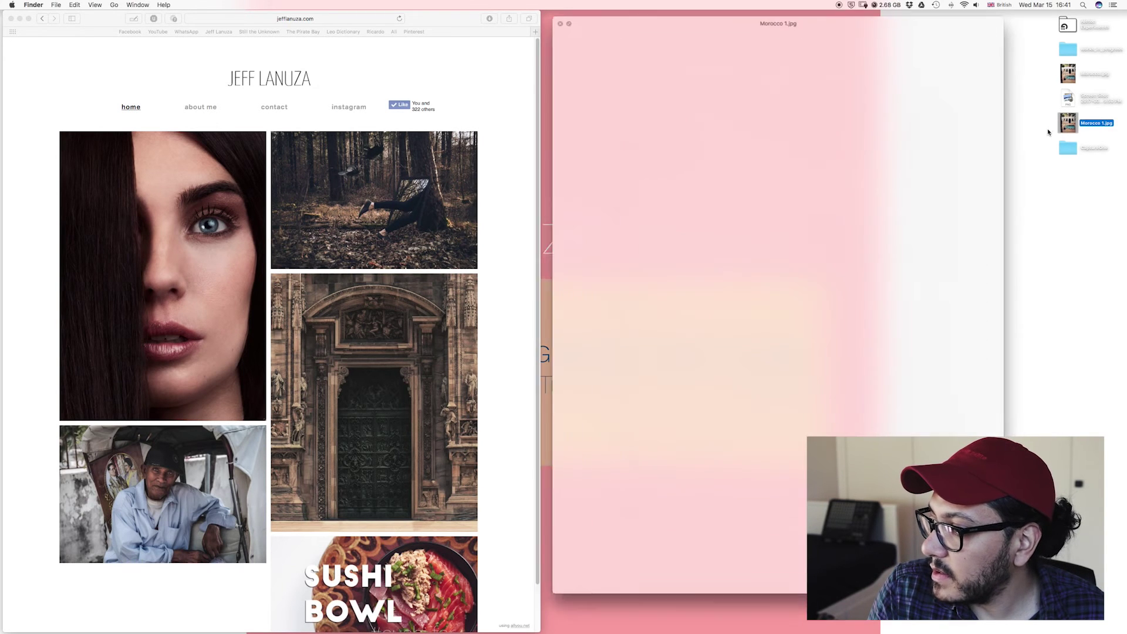
{"action": "key", "text": "space"}
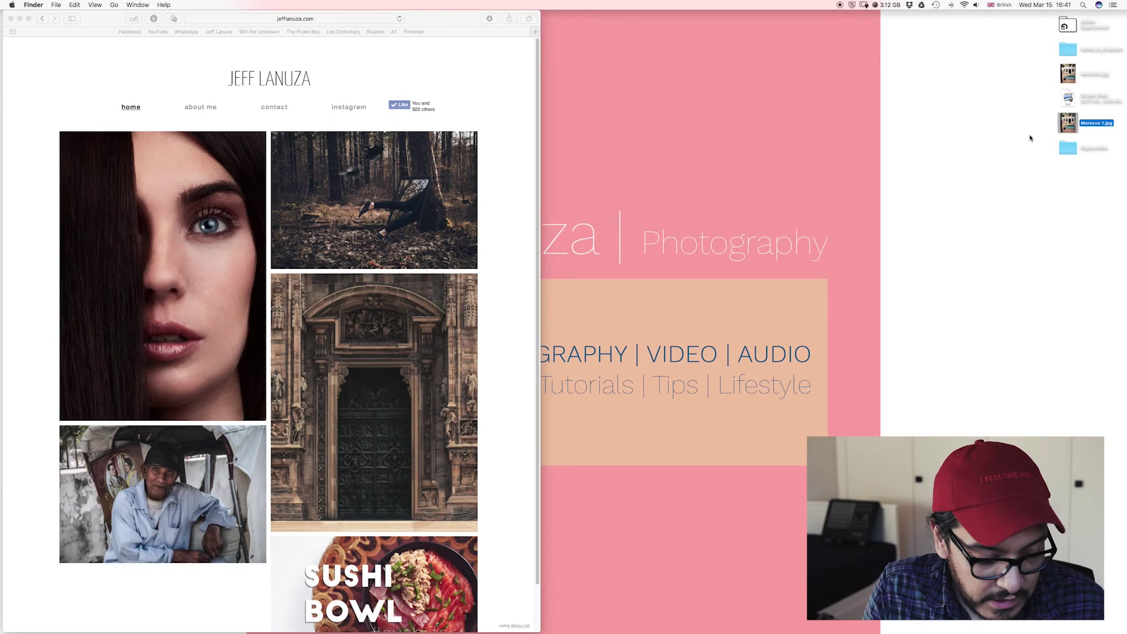
{"action": "key", "text": "super+i"}
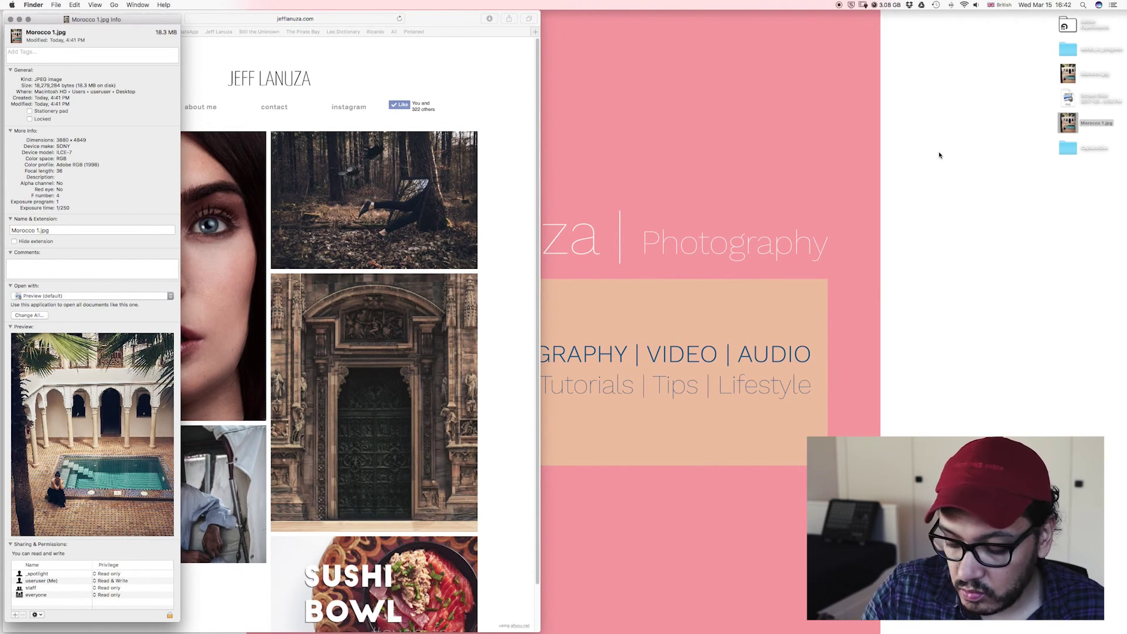
{"action": "key", "text": "super+space"}
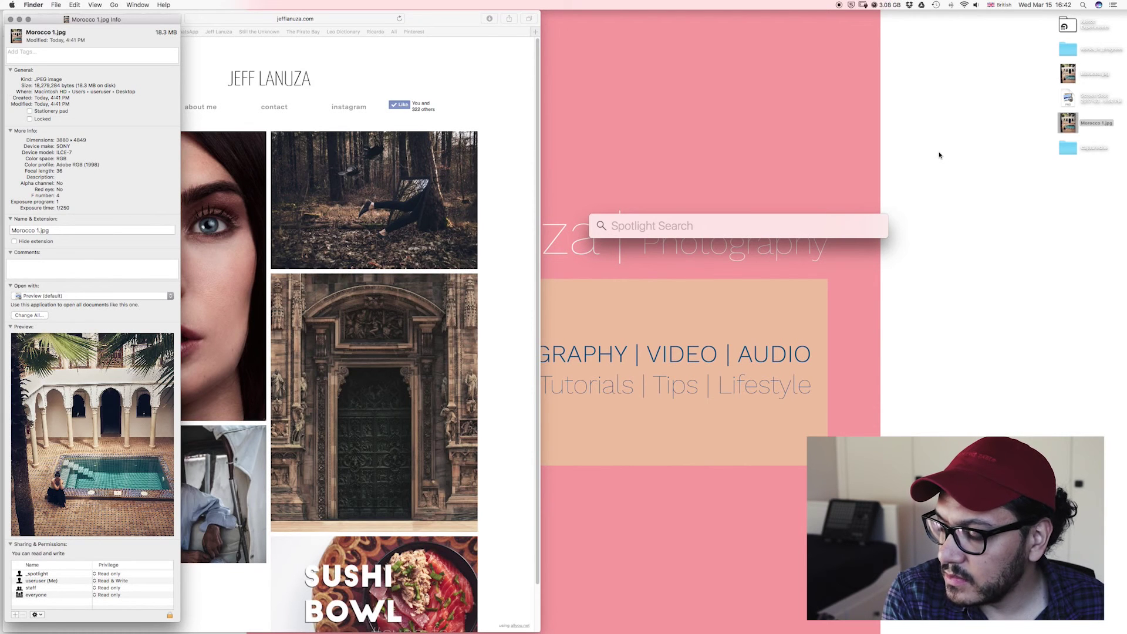
- Launch JPEGmini, compress Morocco 1.jpg from 18.3 MB to 5 MB, then quit it
{"action": "type", "text": "JPEGmini"}
{"action": "key", "text": "Return"}
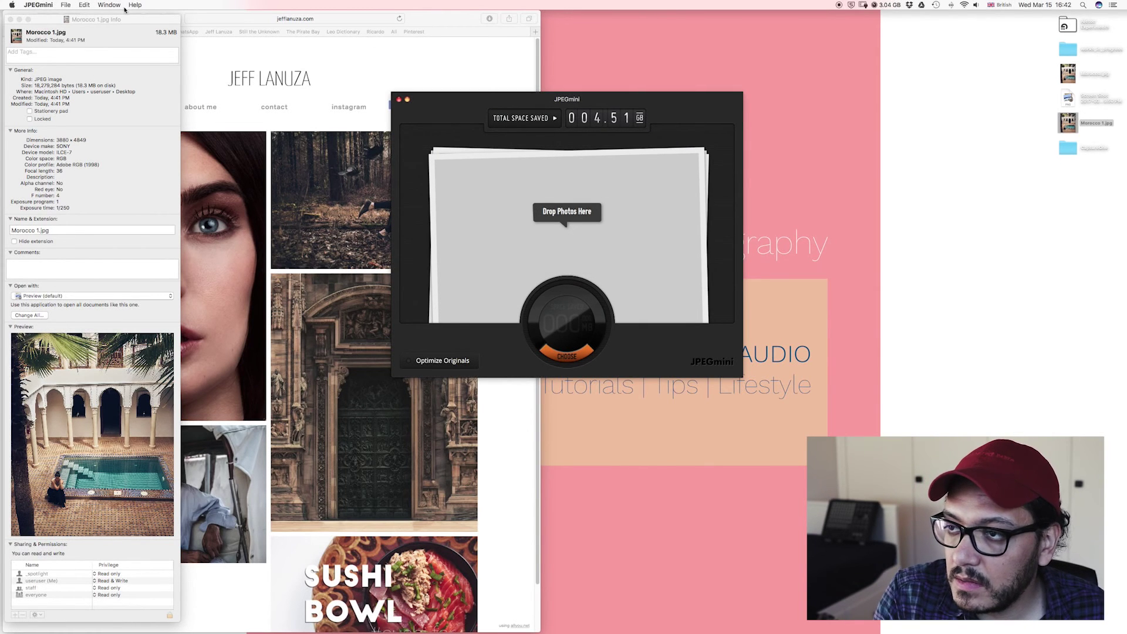
{"action": "left_click_drag", "start_coordinate": [135, 20], "coordinate": [901, 114]}
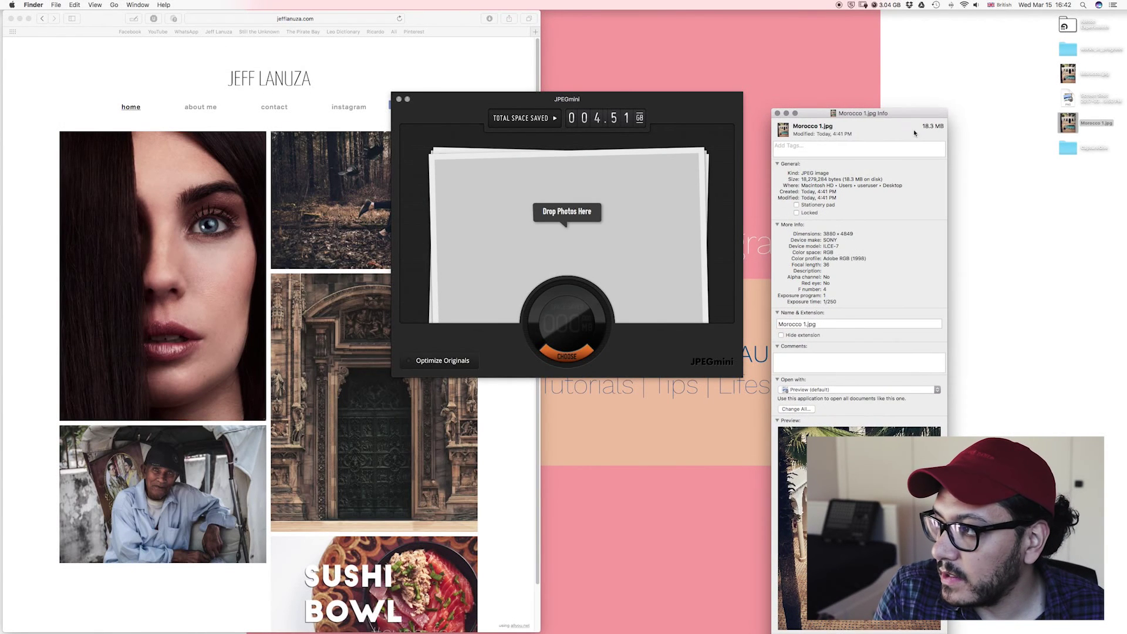
{"action": "left_click_drag", "start_coordinate": [1075, 130], "coordinate": [629, 203]}
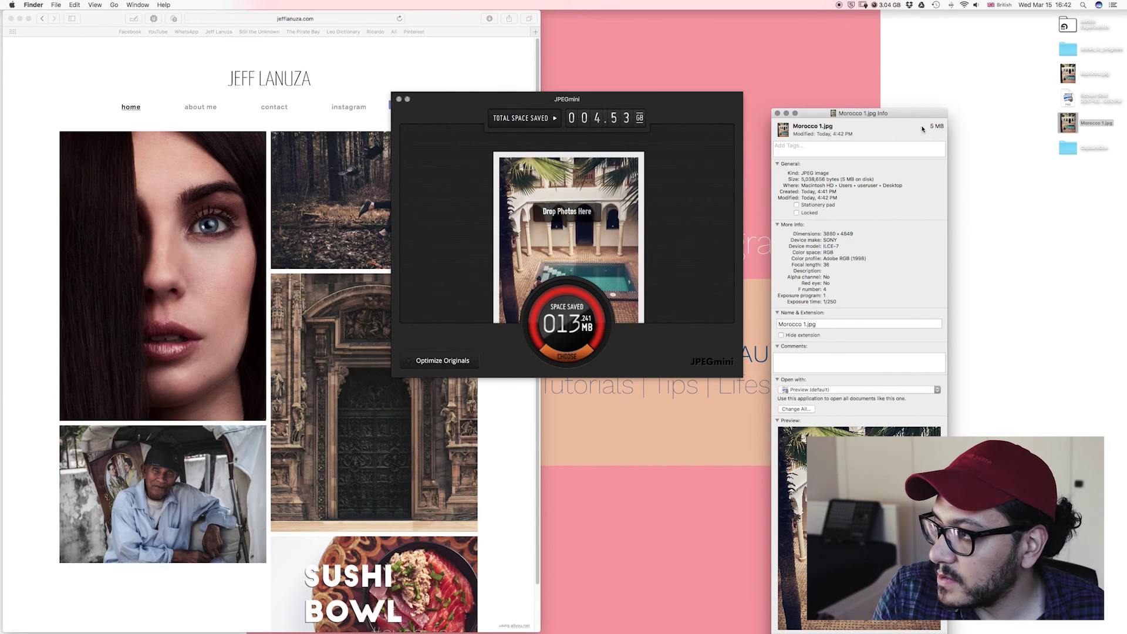
{"action": "left_click", "coordinate": [698, 185]}
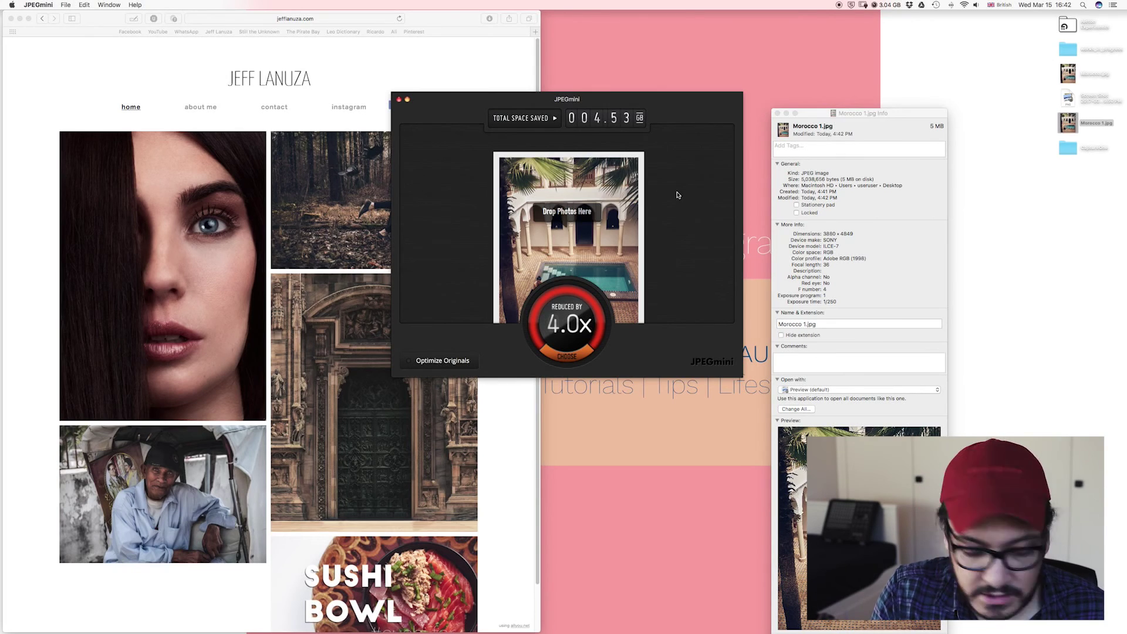
{"action": "key", "text": "super+q"}
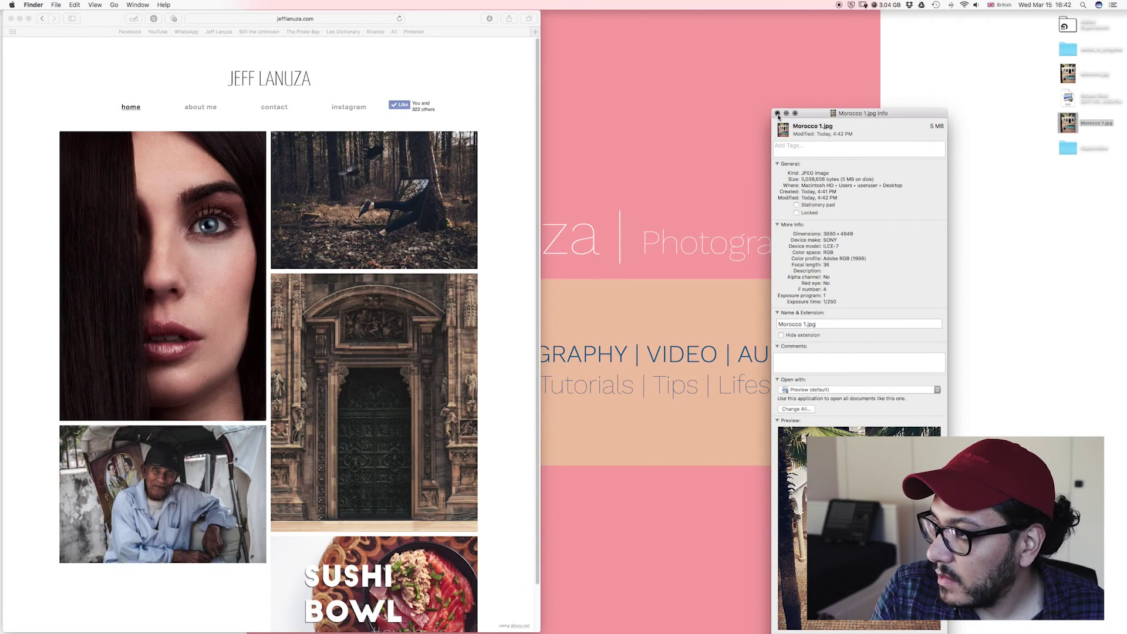
{"action": "key", "text": "super+w"}
- Quick-look the compressed Morocco 1.jpg and open it in Preview
{"action": "key", "text": "space"}
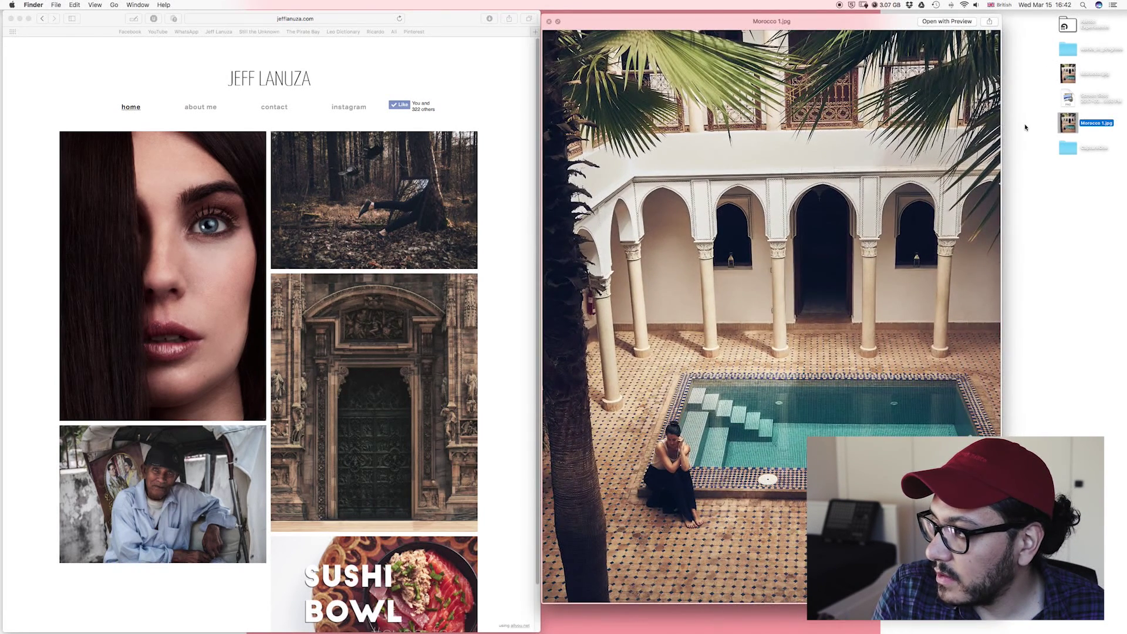
{"action": "key", "text": "space"}
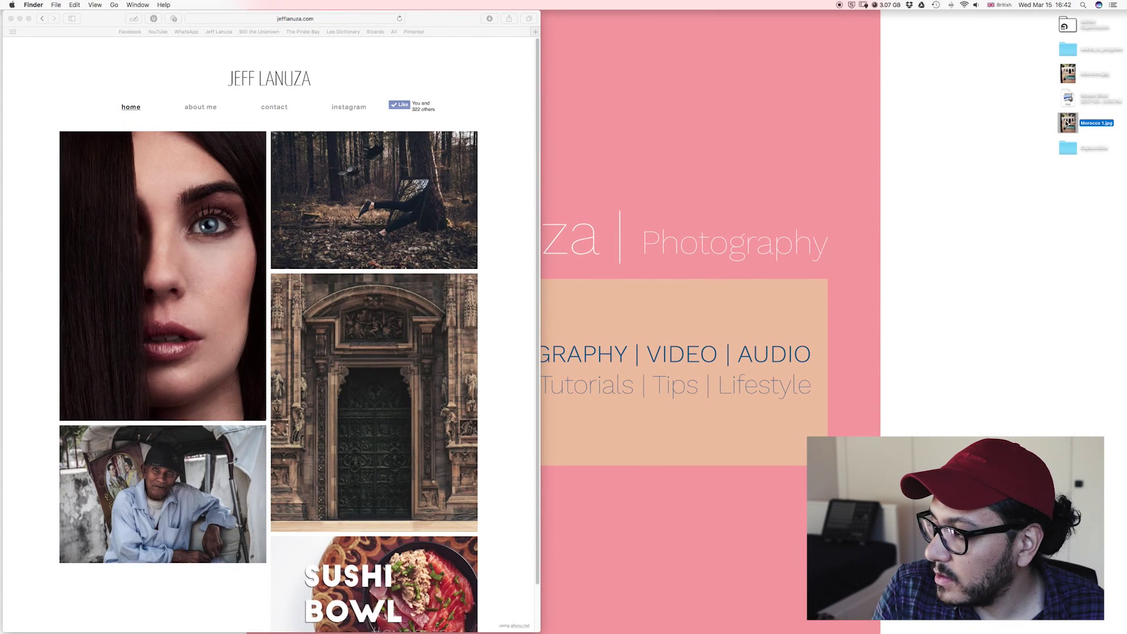
{"action": "double_click", "coordinate": [1067, 124]}
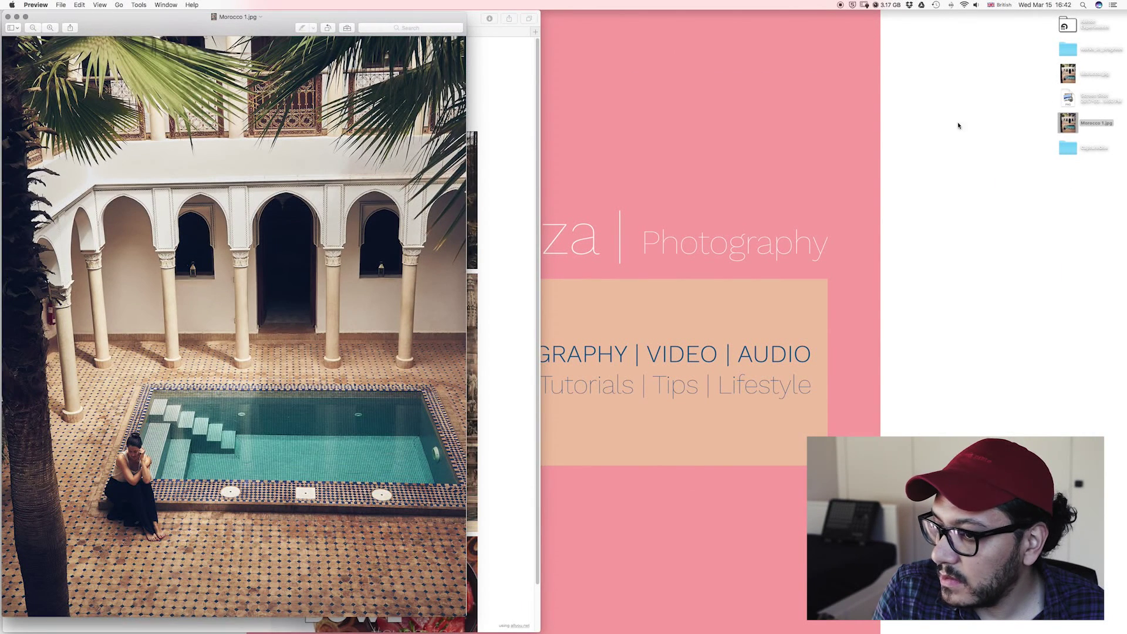
- Zoom and pan around the woman and pool steps to inspect the compressed detail
{"action": "scroll", "coordinate": [240, 342], "scroll_direction": "up", "scroll_amount": 3}
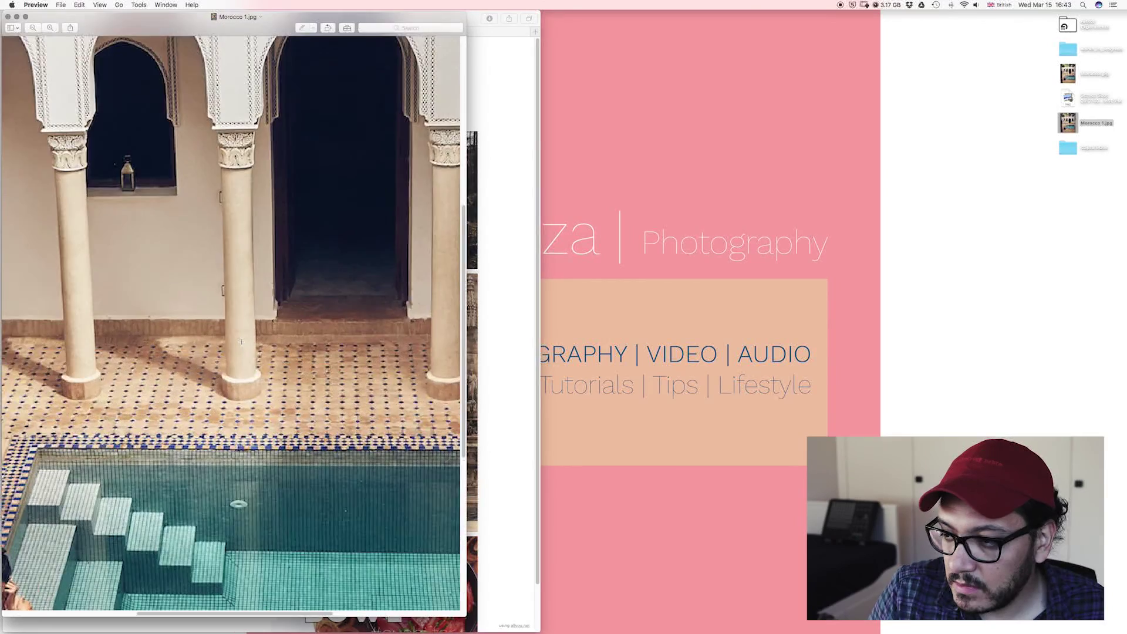
{"action": "scroll", "coordinate": [241, 342], "scroll_direction": "up", "scroll_amount": 2}
{"action": "scroll", "coordinate": [241, 342], "scroll_direction": "down", "scroll_amount": 5}
{"action": "scroll", "coordinate": [241, 341], "scroll_direction": "down", "scroll_amount": 2}
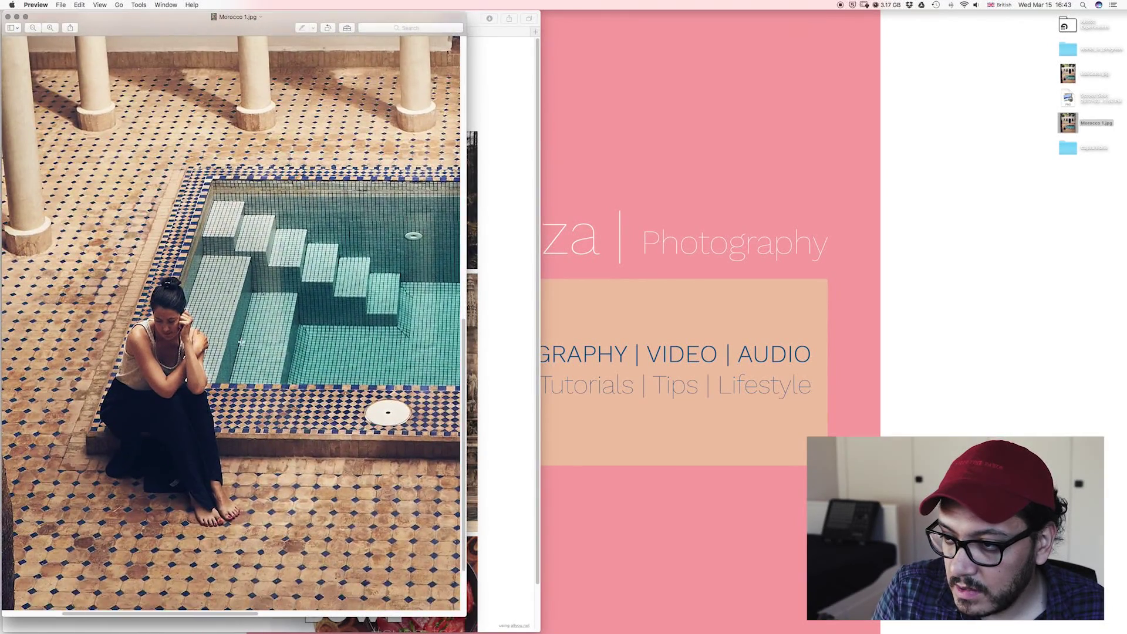
{"action": "scroll", "coordinate": [240, 341], "scroll_direction": "up", "scroll_amount": 4}
{"action": "scroll", "coordinate": [242, 341], "scroll_direction": "up", "scroll_amount": 4}
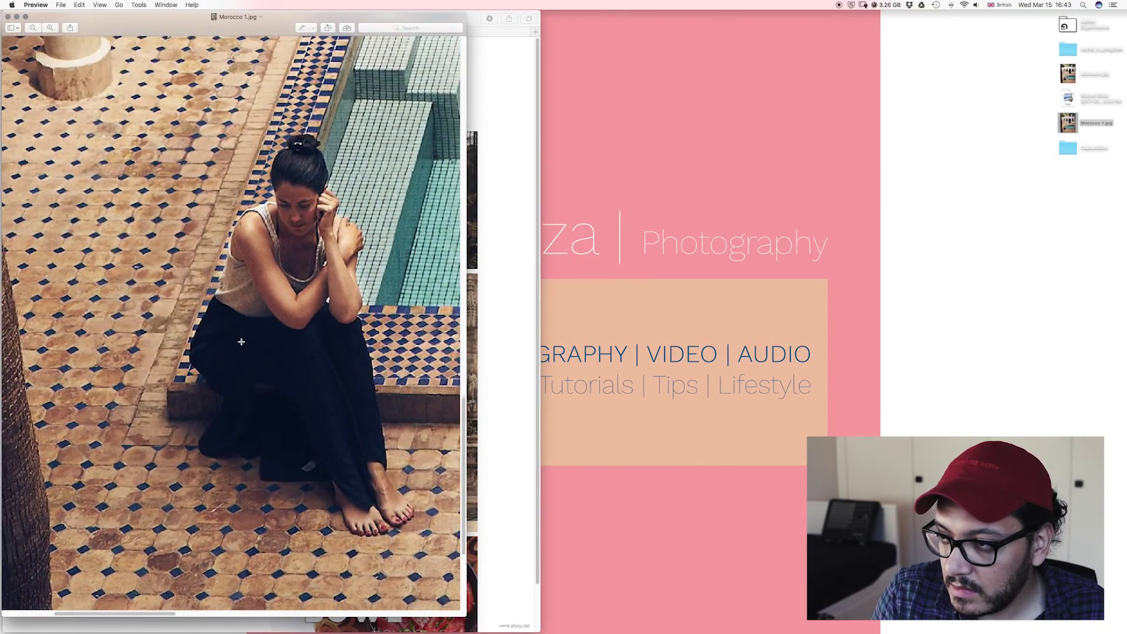
{"action": "scroll", "coordinate": [241, 341], "scroll_direction": "right", "scroll_amount": 2}
{"action": "scroll", "coordinate": [241, 342], "scroll_direction": "down", "scroll_amount": 4}
{"action": "scroll", "coordinate": [241, 341], "scroll_direction": "up", "scroll_amount": 3}
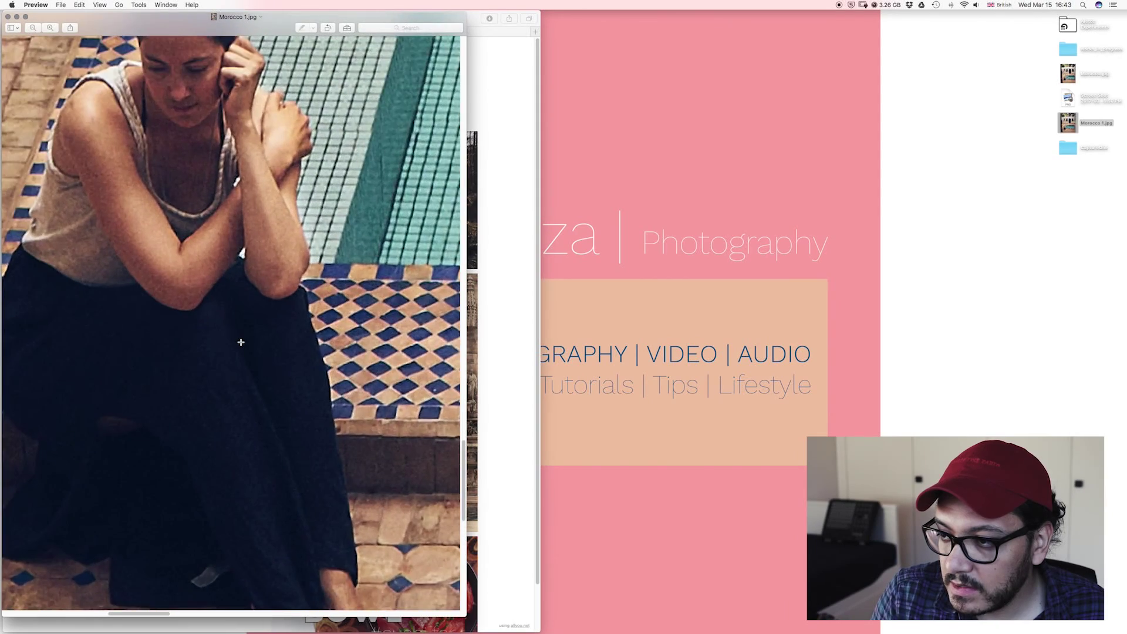
{"action": "scroll", "coordinate": [241, 342], "scroll_direction": "up", "scroll_amount": 4}
{"action": "scroll", "coordinate": [241, 342], "scroll_direction": "up", "scroll_amount": 3}
{"action": "scroll", "coordinate": [241, 341], "scroll_direction": "right", "scroll_amount": 5}
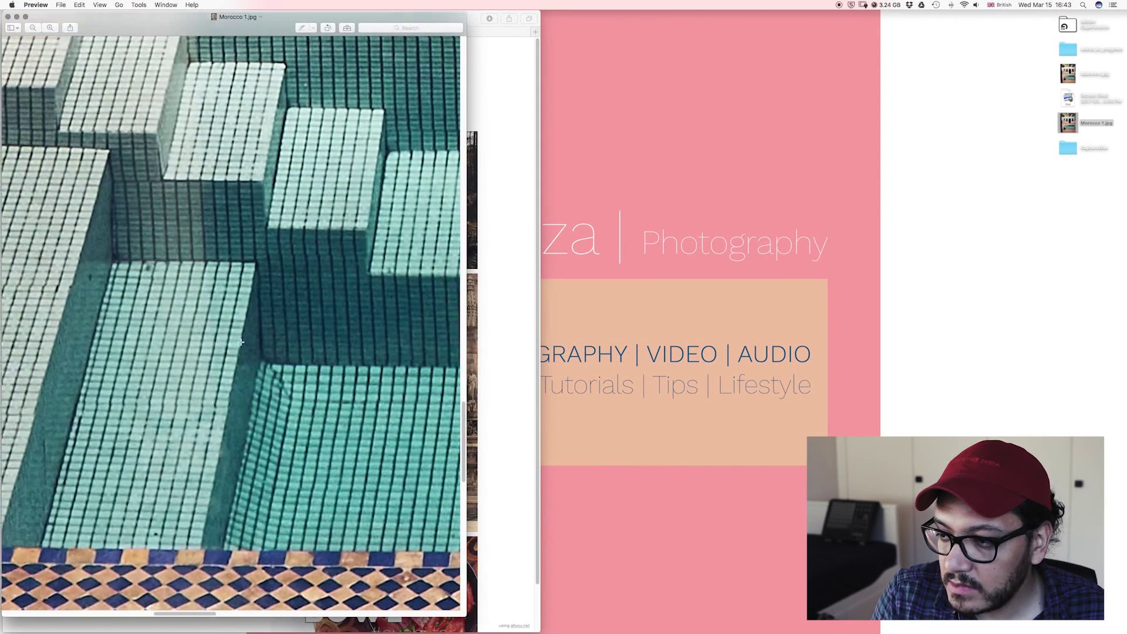
{"action": "scroll", "coordinate": [362, 367], "scroll_direction": "left", "scroll_amount": 5}
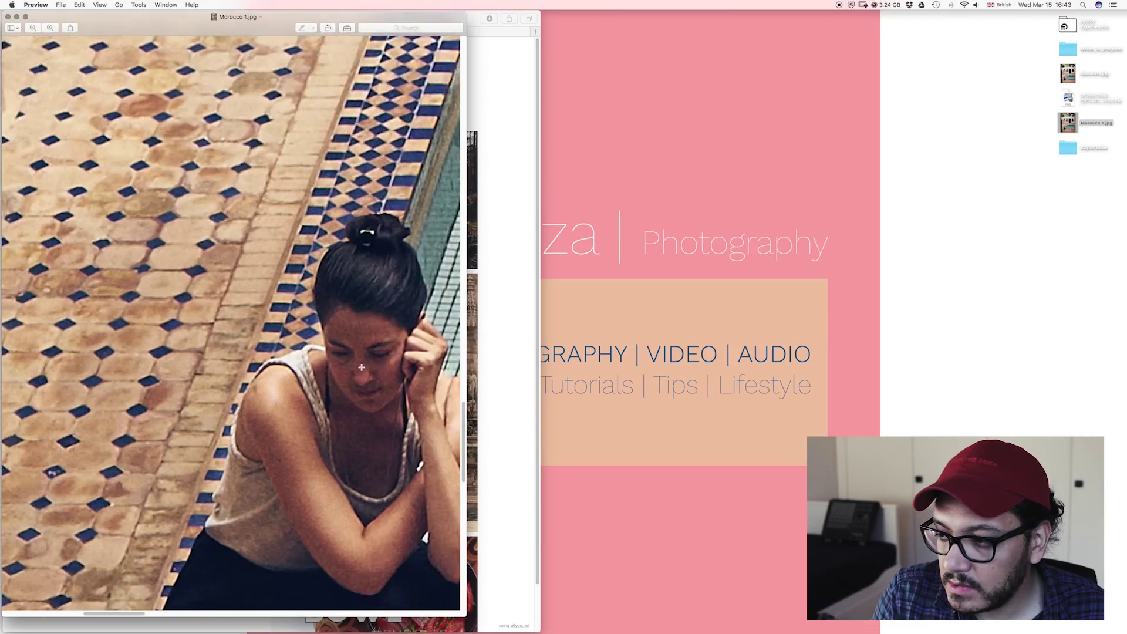